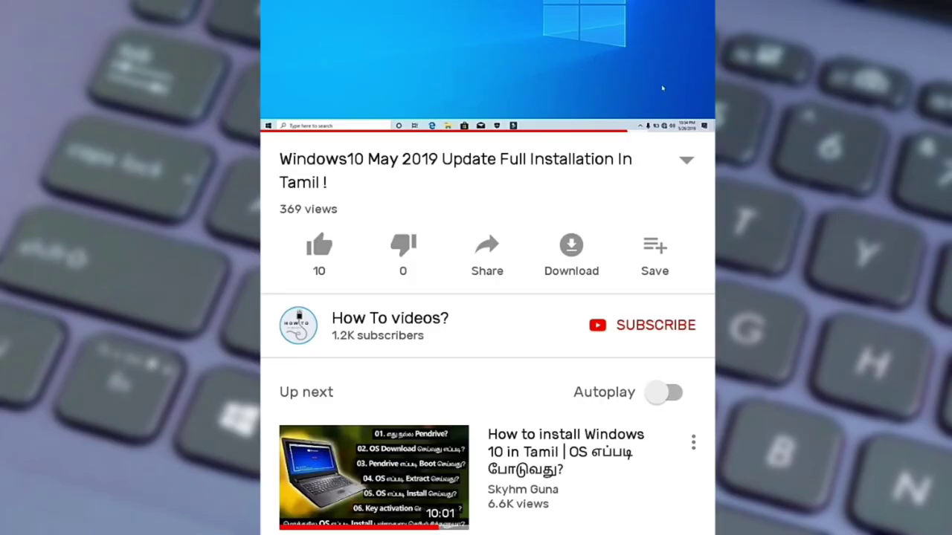
Like the video, subscribe to the channel, and set its bell notifications to All
left_click(319, 253)
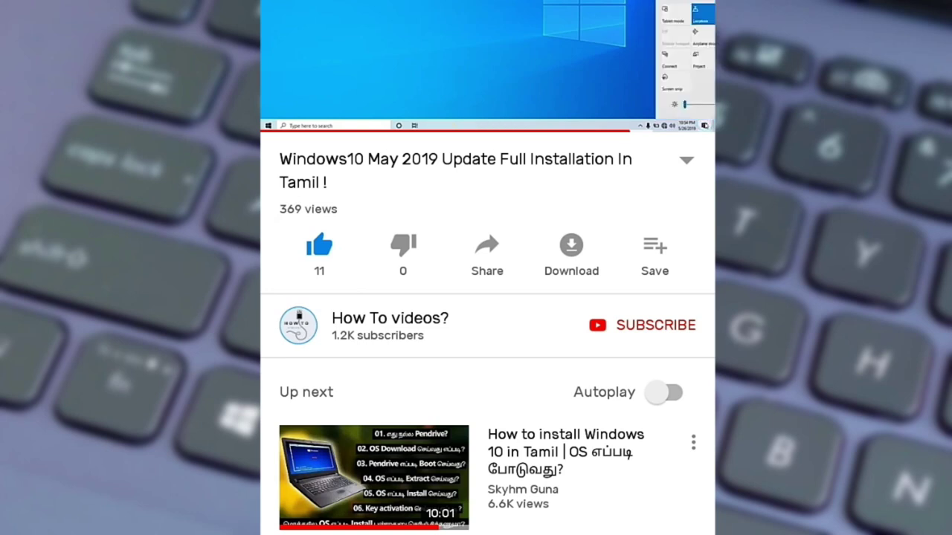
left_click(642, 325)
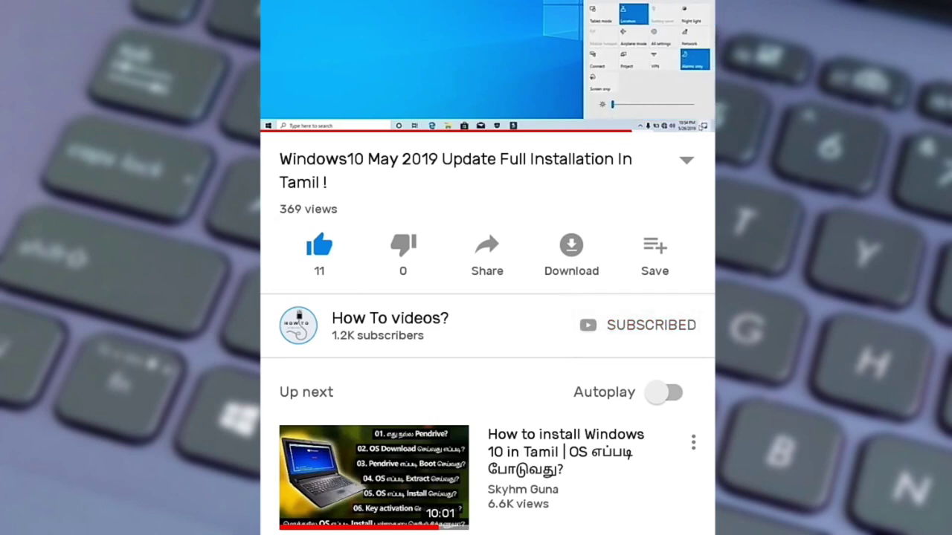
left_click(685, 325)
left_click(551, 268)
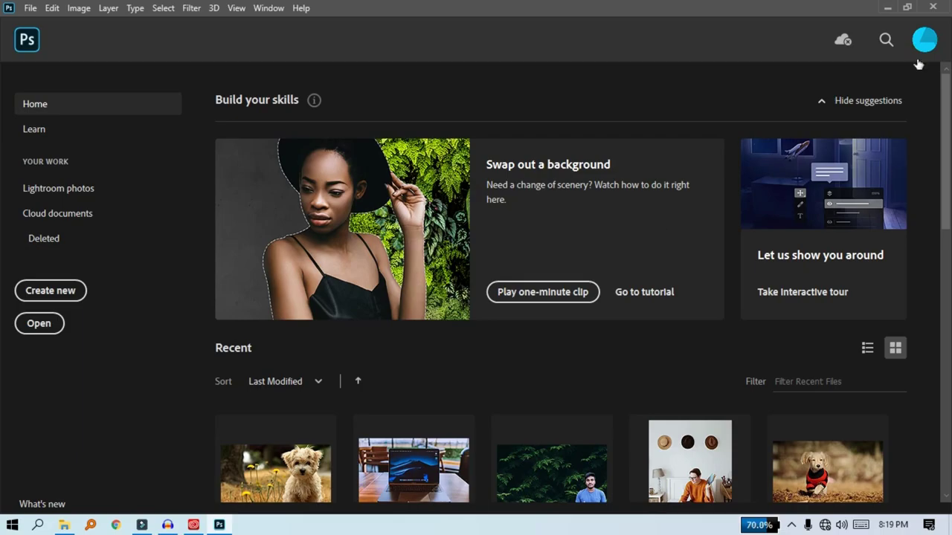
Minimize Photoshop and drag fb_icon_325x325.png from the desktop into Photoshop to open it
left_click(886, 7)
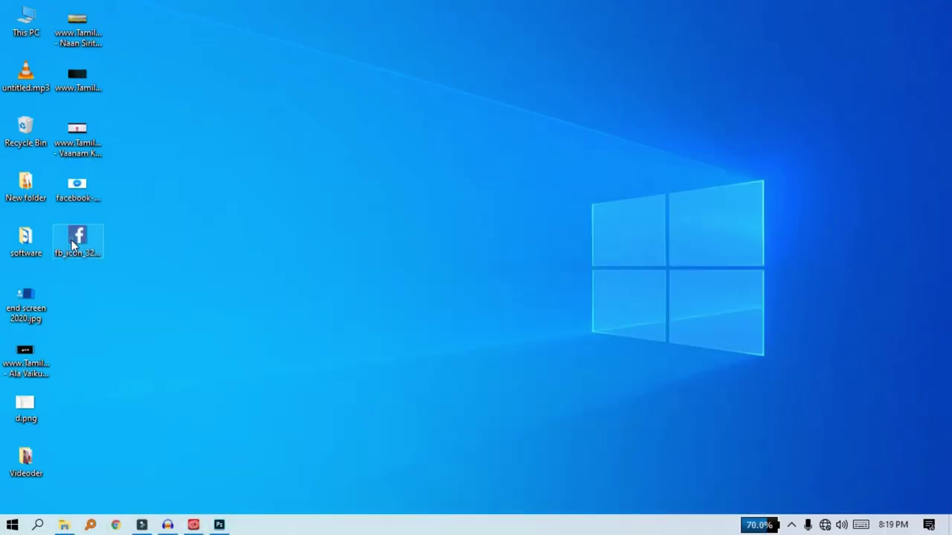
left_click(78, 237)
mouse_move(76, 239)
left_mouse_down()
mouse_move(212, 461)
mouse_move(219, 525)
left_mouse_up()
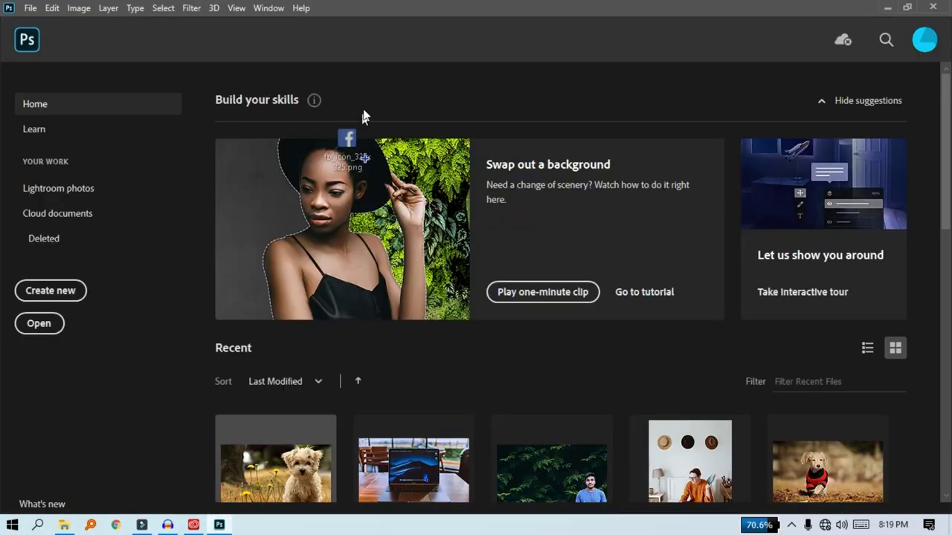
left_click_drag(300, 344, 363, 110)
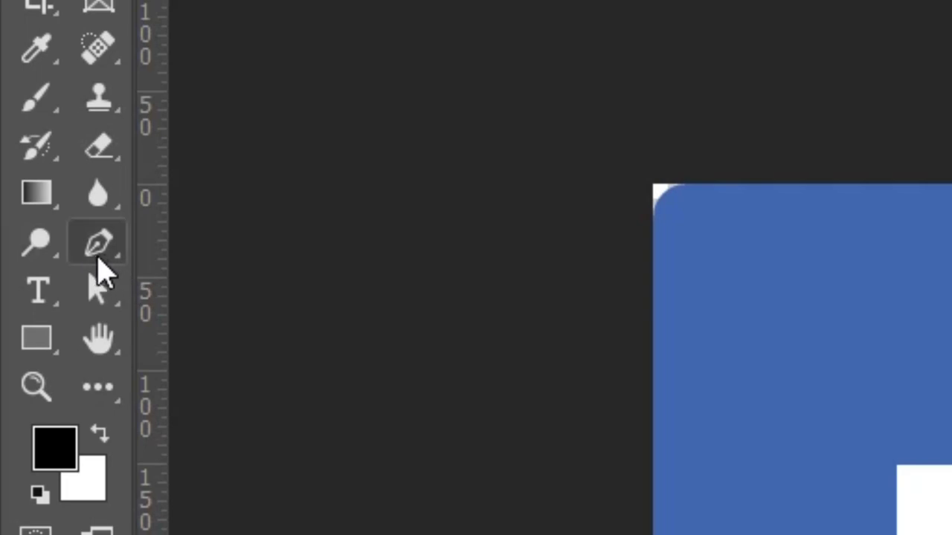
Switch to the standard Pen Tool and zoom the canvas to 300%
left_click(95, 241)
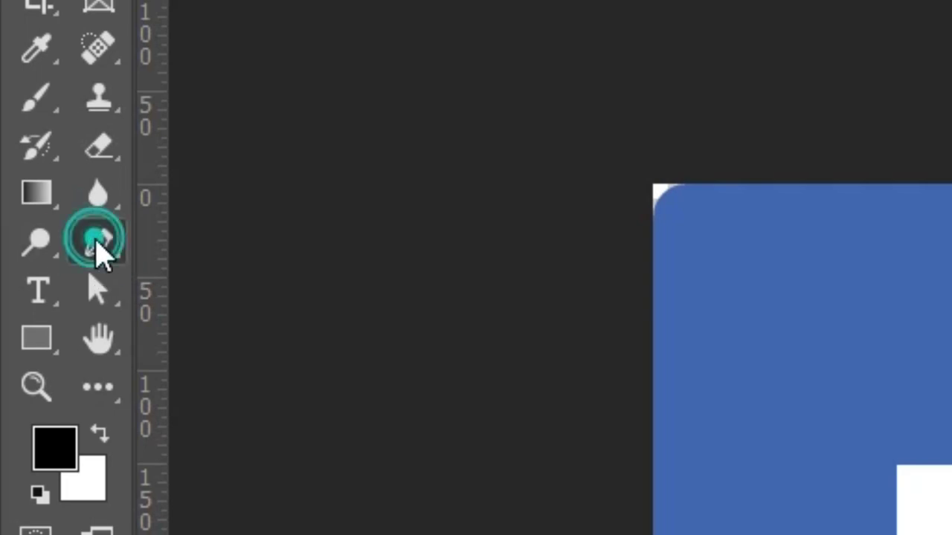
right_click(93, 241)
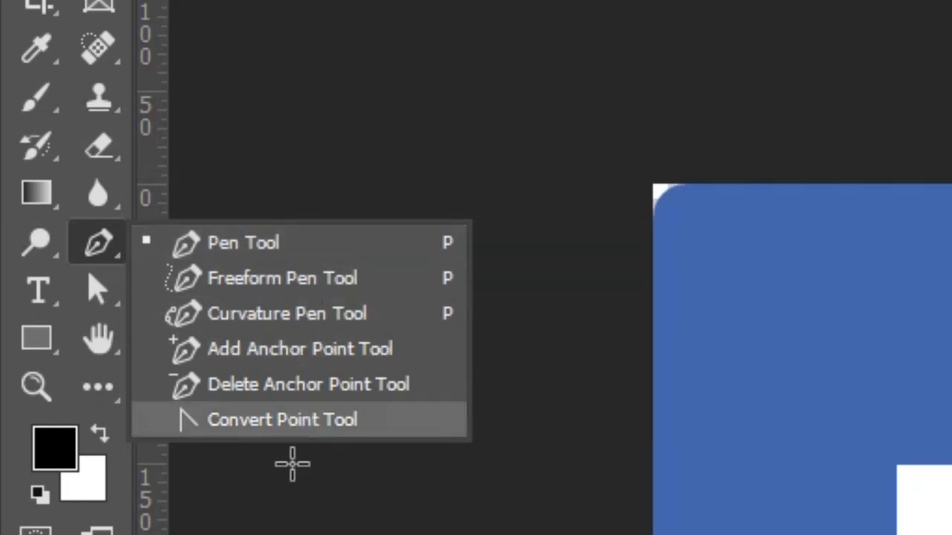
left_click(234, 252)
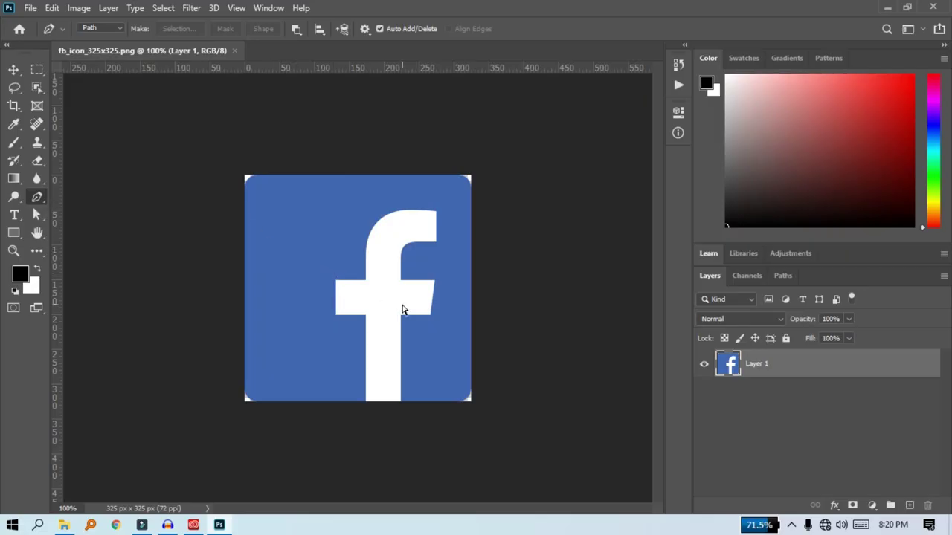
key("ctrl+plus")
key("ctrl+plus")
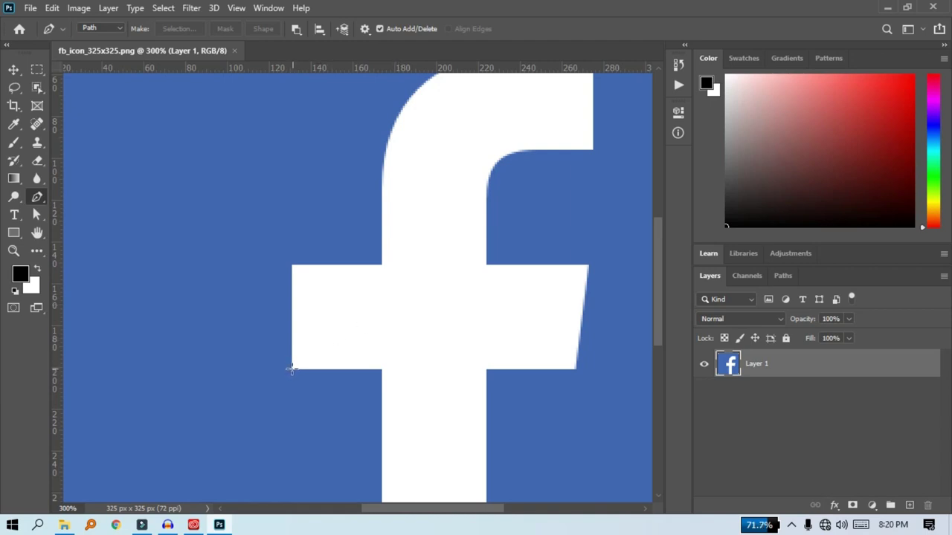
Place anchors at the crossbar's left corners, the stem join, up the stem, and the f's top
left_click(291, 368)
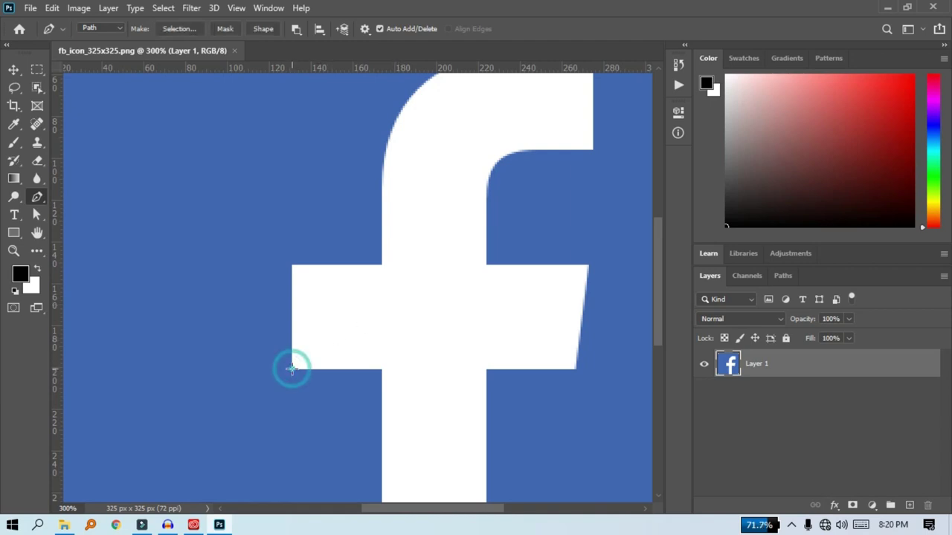
left_click(292, 266)
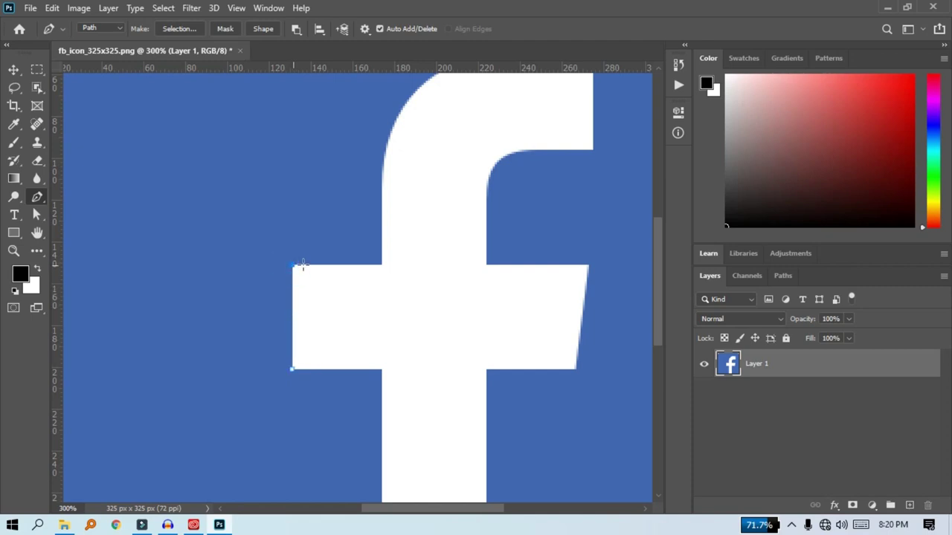
left_click(381, 265)
scroll(387, 239, "up", 1)
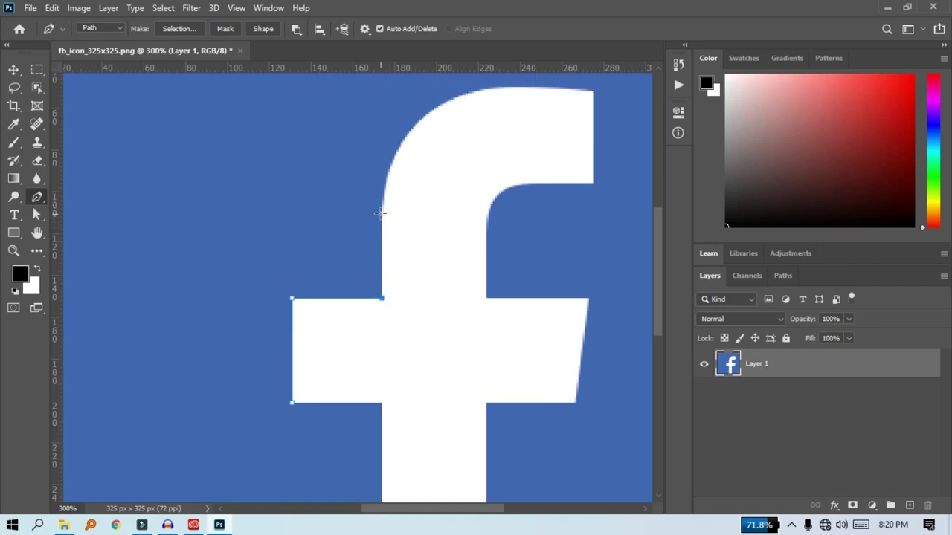
left_click(382, 203)
scroll(405, 170, "up", 1)
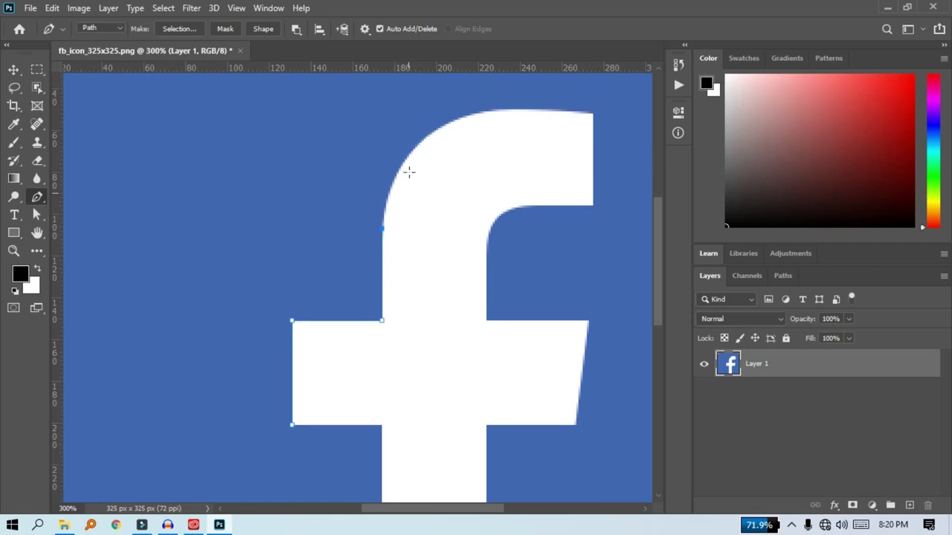
left_click(499, 122)
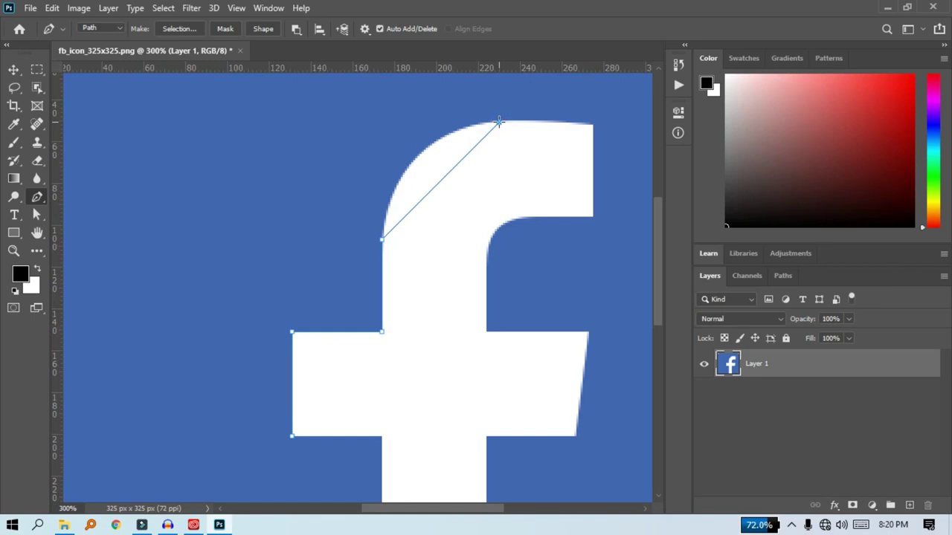
Undo the stray points and redraw the top anchor with handles following the f's curve
left_click(547, 147)
key("ctrl+z")
left_click(539, 144)
key("ctrl+z")
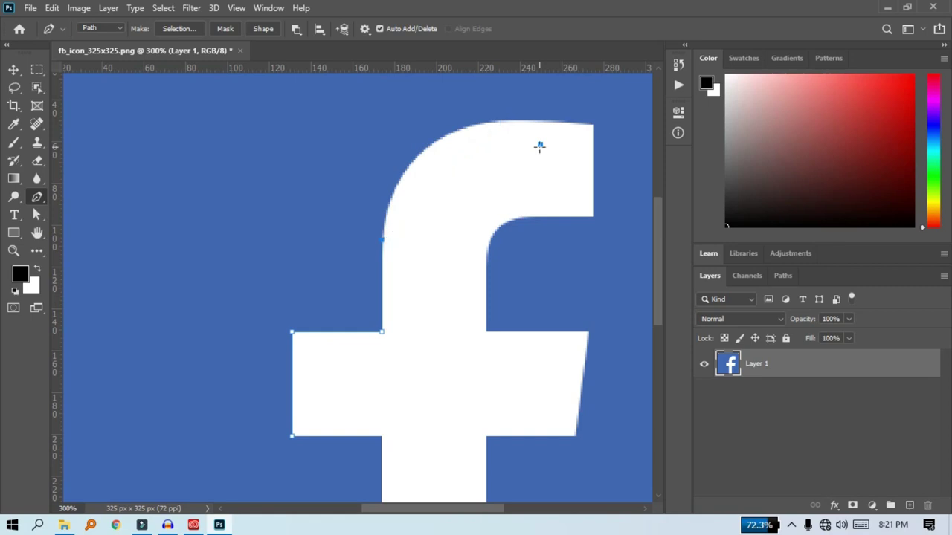
key("ctrl+z")
left_click(490, 121)
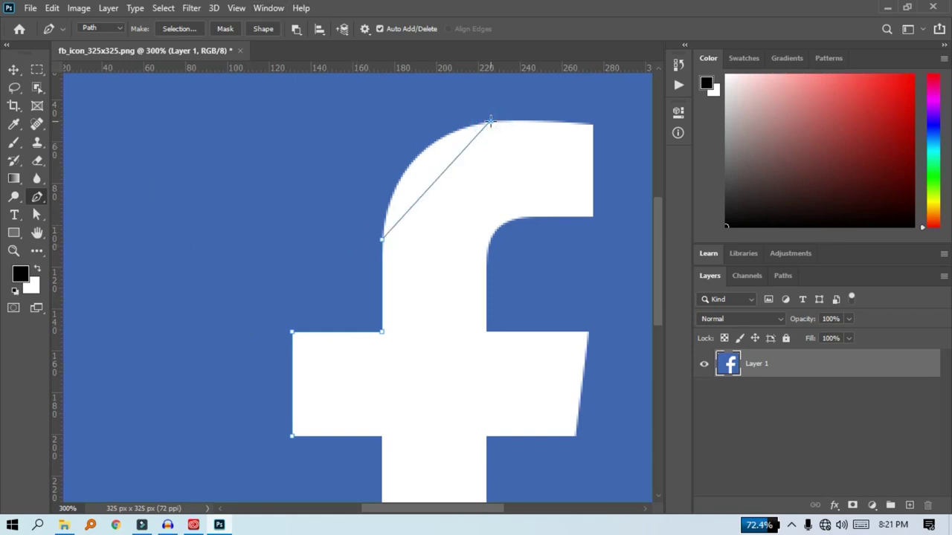
mouse_move(490, 121)
left_mouse_down()
mouse_move(520, 157)
mouse_move(573, 176)
mouse_move(587, 166)
mouse_move(588, 141)
mouse_move(559, 131)
mouse_move(563, 153)
mouse_move(543, 154)
mouse_move(557, 100)
mouse_move(591, 122)
left_mouse_up()
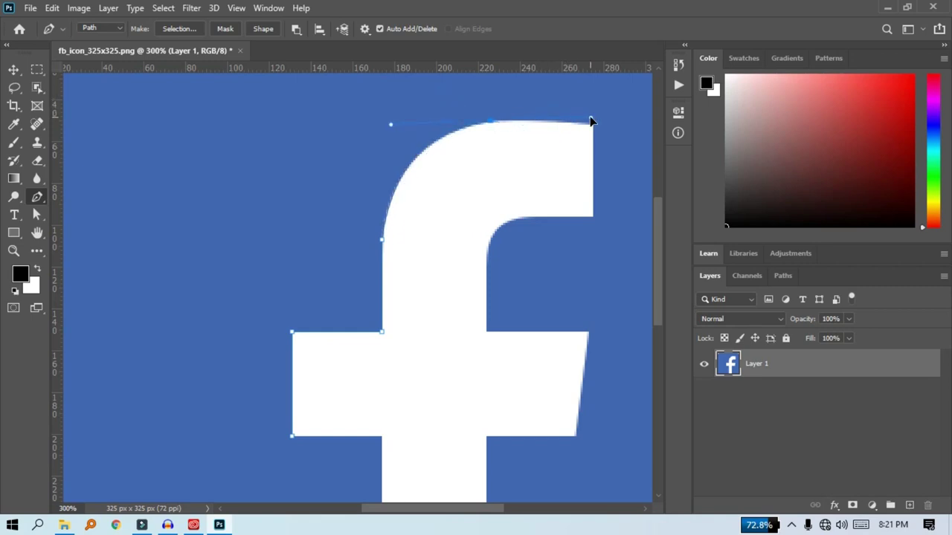
left_click_drag(591, 122, 590, 118)
Add an anchor on the f's top edge, zoom to 500%, and break that point's outgoing handle
left_click(575, 127)
key("ctrl+plus")
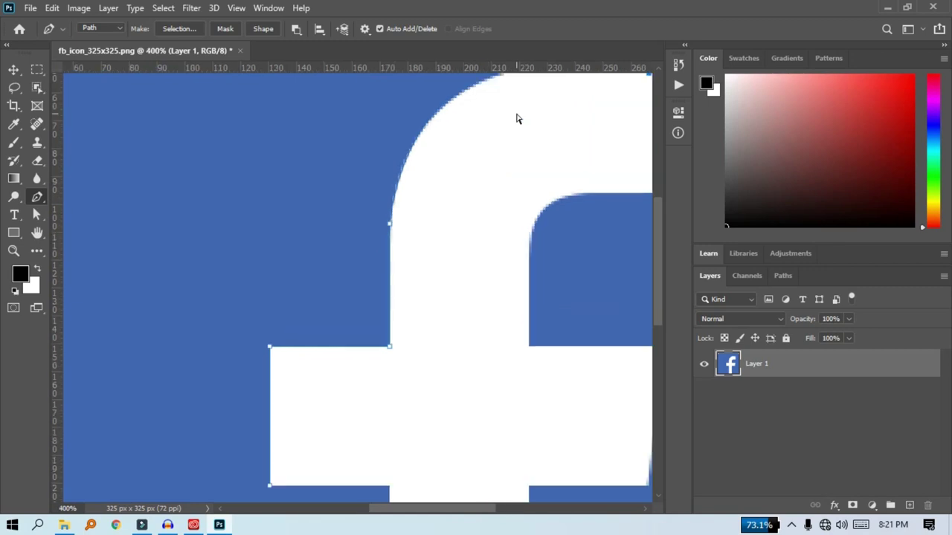
key("ctrl+plus")
scroll(569, 194, "up", 3)
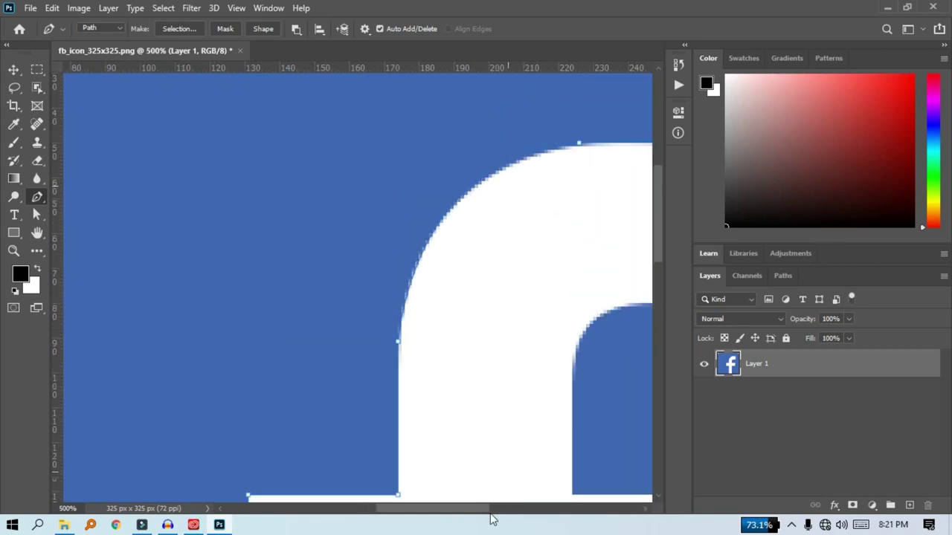
scroll(453, 511, "up", 2)
left_click_drag(422, 509, 475, 508)
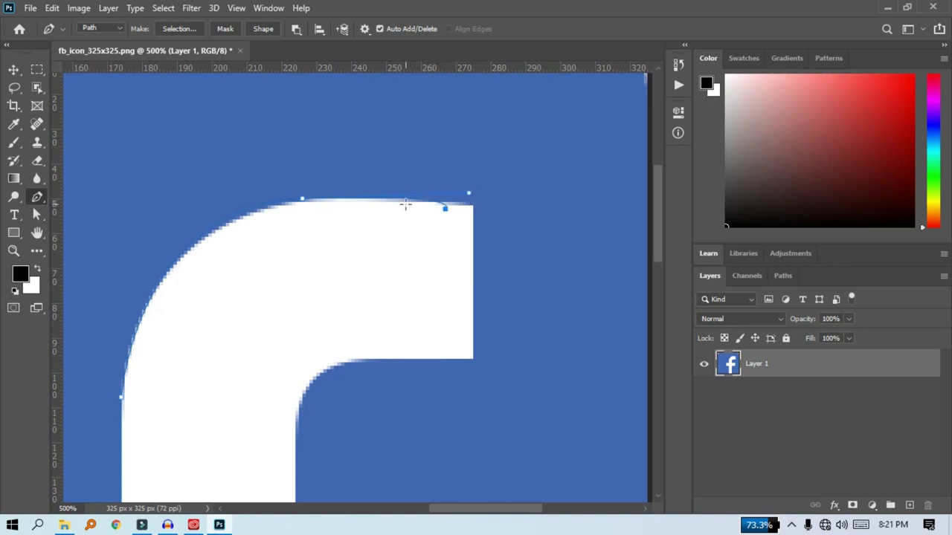
key("alt")
left_click(304, 198)
Add anchors at the top arm's right corners, its underside, and down the stem's right edge
left_click(471, 206)
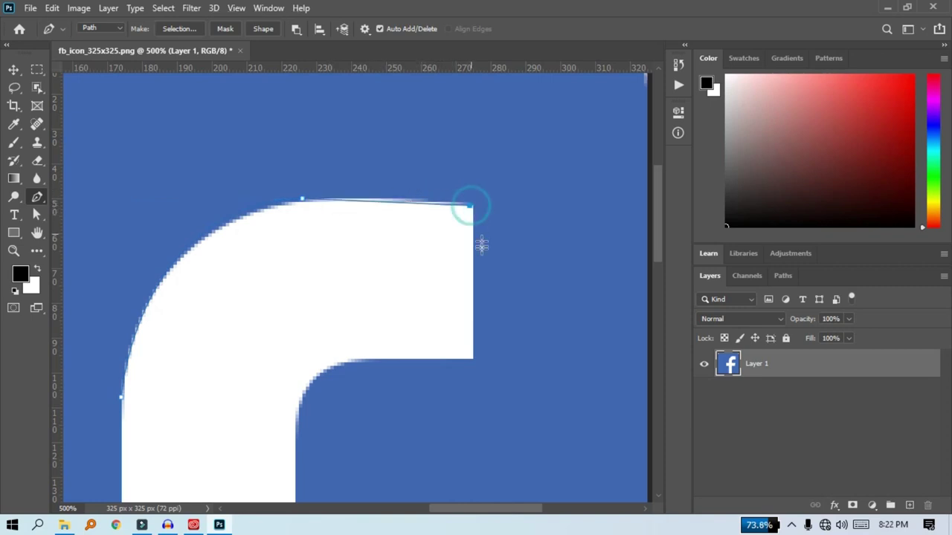
left_click(472, 356)
scroll(413, 362, "down", 1)
scroll(356, 335, "down", 1)
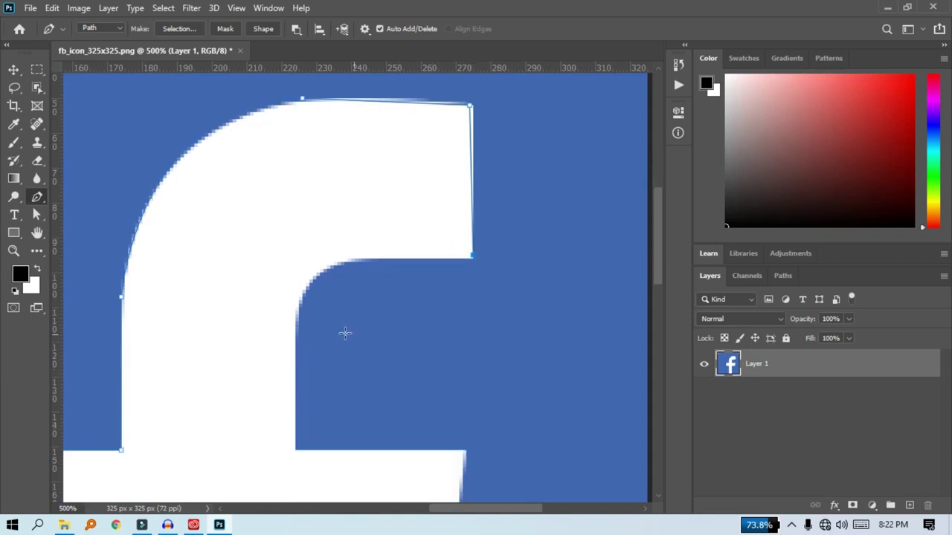
left_click(357, 260)
left_click(295, 335)
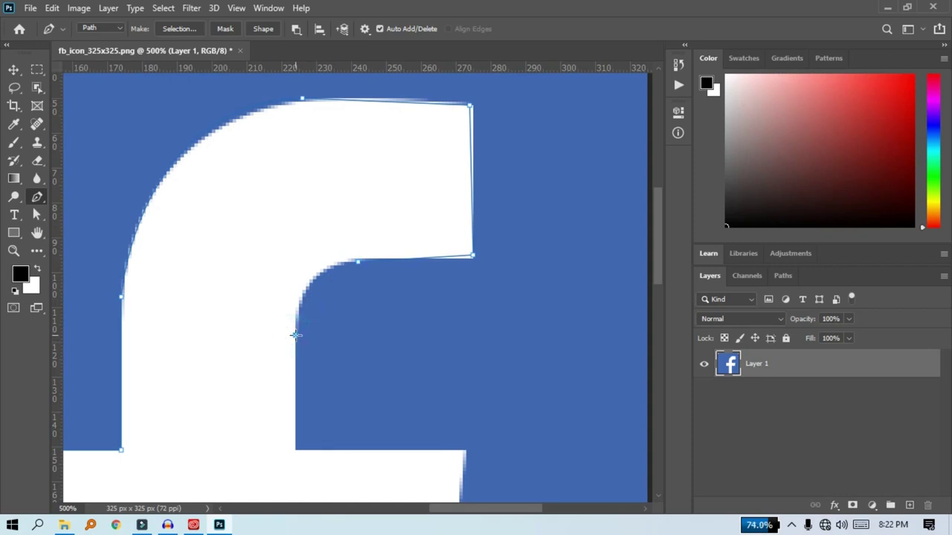
left_click(295, 387)
Redo the inner corner as a curved segment and remove the end point's lower handle
left_click_drag(298, 394, 348, 392)
key("ctrl+z")
left_click(296, 332)
mouse_move(302, 338)
left_mouse_down()
mouse_move(358, 399)
mouse_move(287, 421)
left_mouse_up()
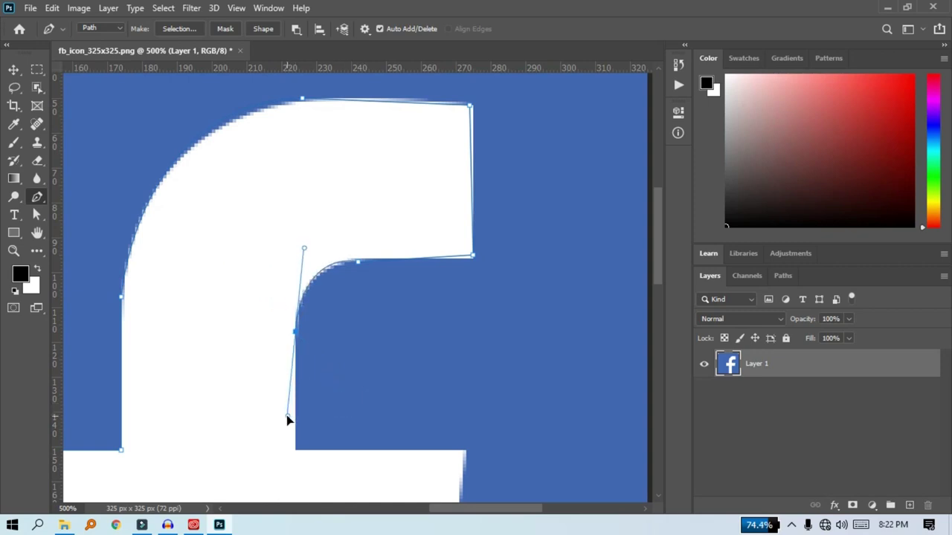
left_click_drag(287, 416, 287, 416)
left_click(296, 330, "alt")
Add anchors where the stem meets the crossbar and at the crossbar's top-right and bottom-right corners
scroll(290, 416, "down", 3)
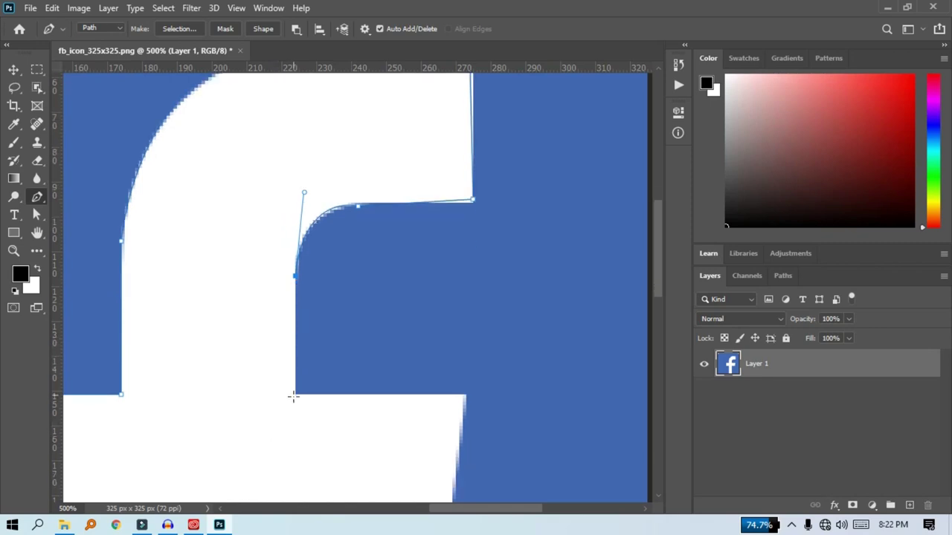
left_click(295, 395)
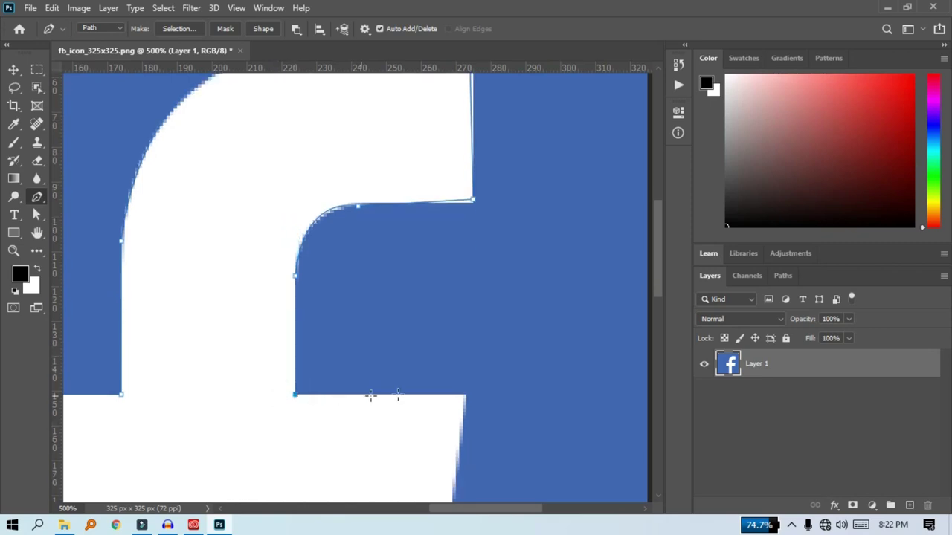
left_click(462, 394)
scroll(462, 395, "down", 2)
scroll(462, 394, "down", 2)
scroll(453, 401, "down", 3)
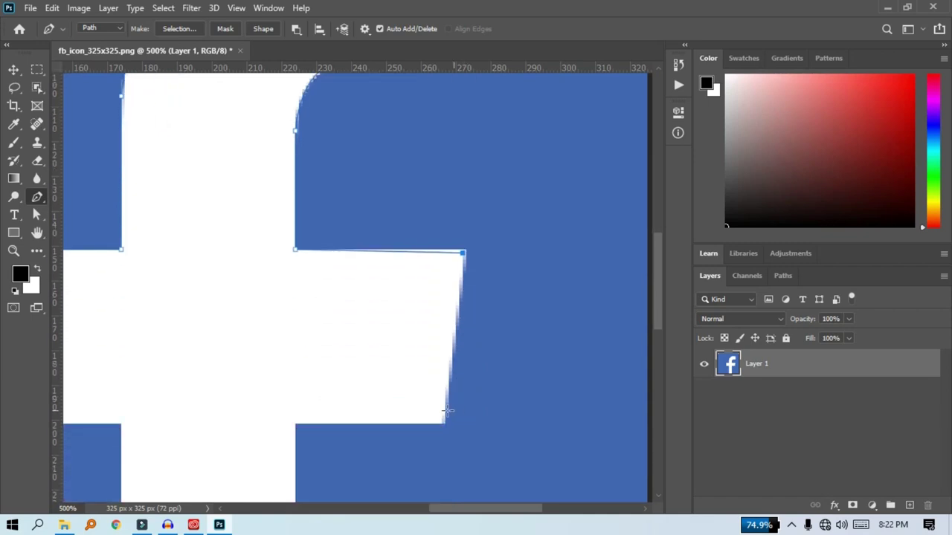
left_click(442, 420)
scroll(334, 413, "down", 3)
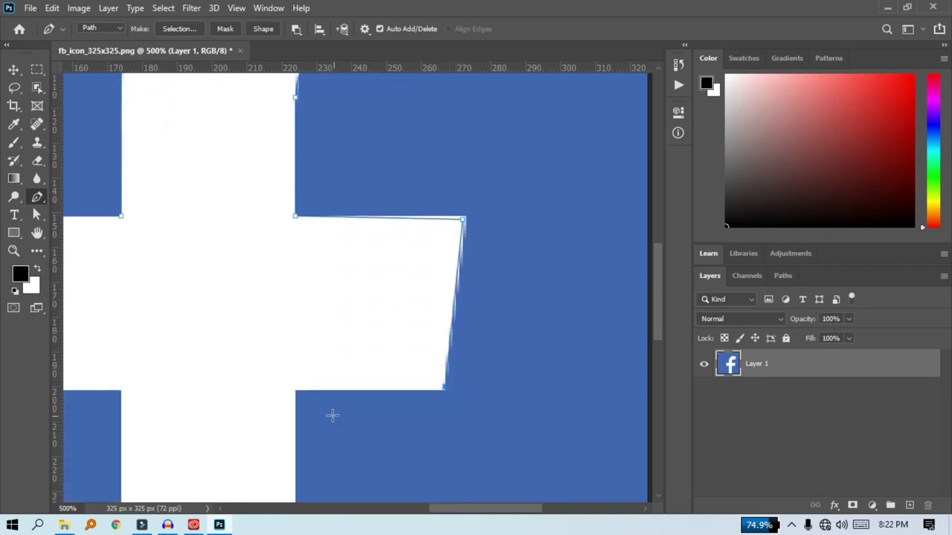
Add anchors at the crossbar's lower corner and the stem's bottom-right and bottom-left corners
left_click(295, 368)
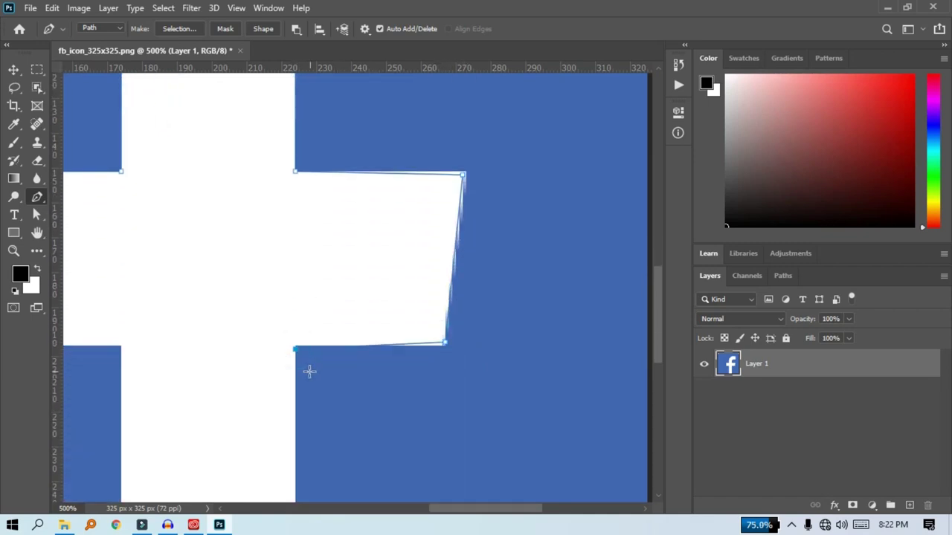
scroll(307, 375, "down", 3)
scroll(302, 389, "down", 3)
scroll(301, 401, "down", 3)
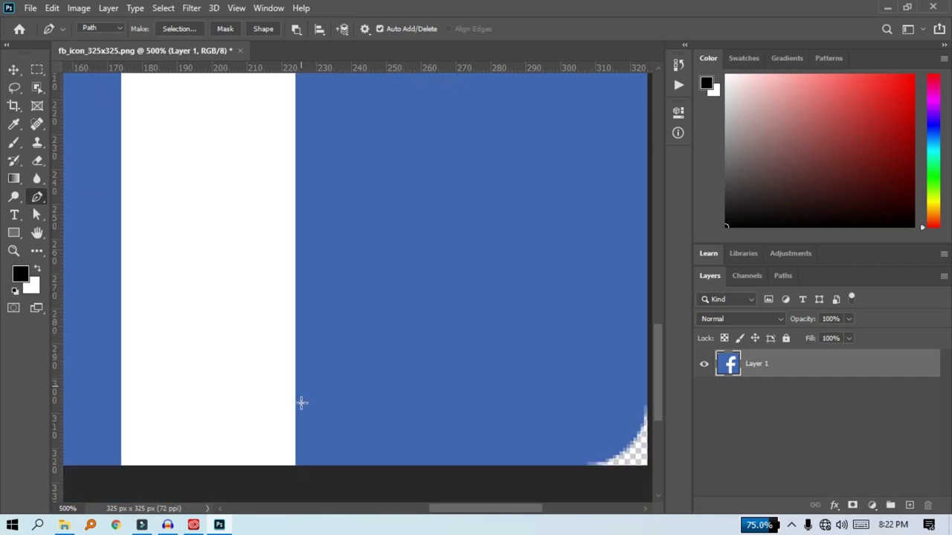
left_click(295, 418)
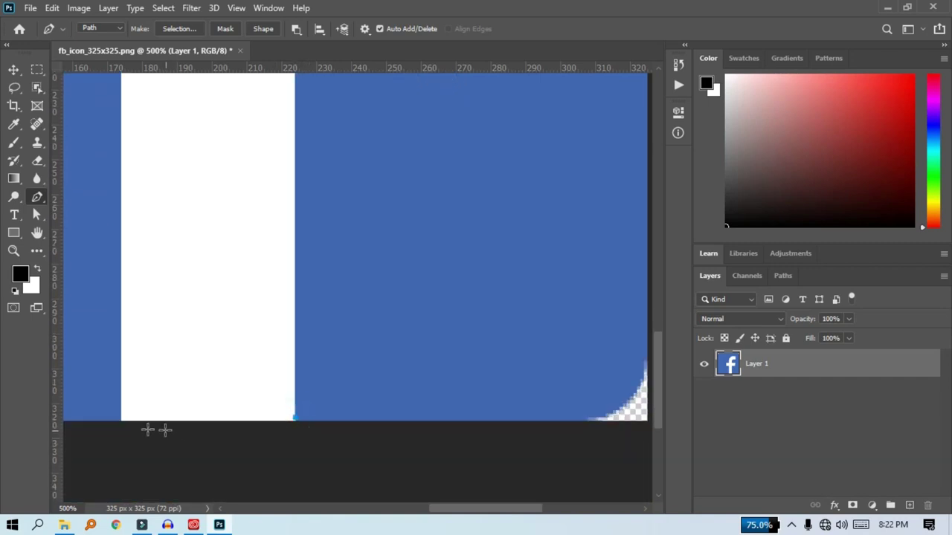
left_click(121, 420)
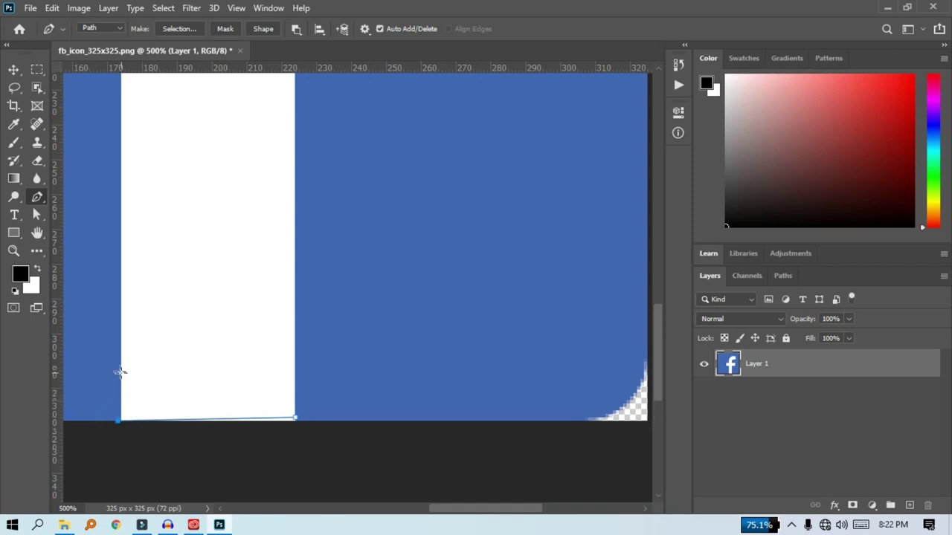
Add anchors at the stem's upper-left and along the crossbar underside, then zoom out to the whole path
scroll(119, 372, "up", 5)
left_click(117, 201)
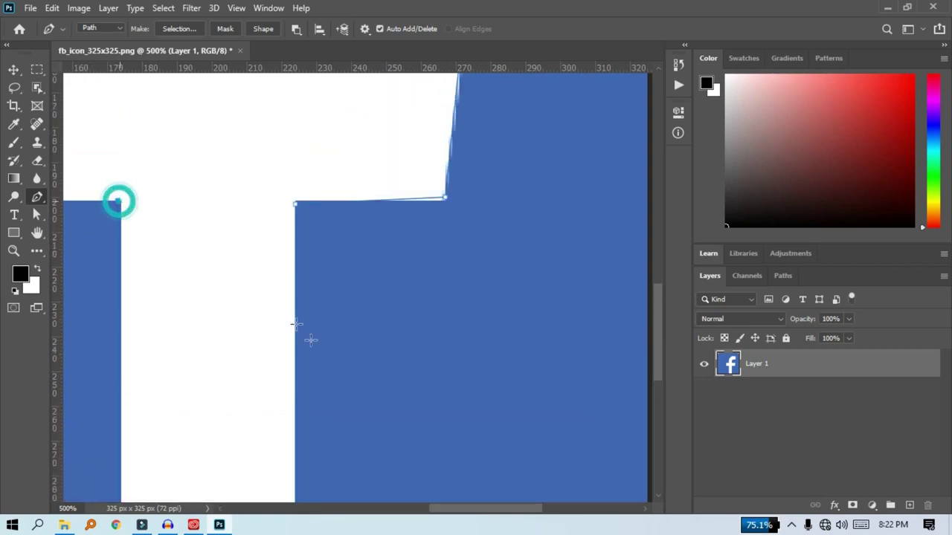
left_click_drag(449, 511, 414, 512)
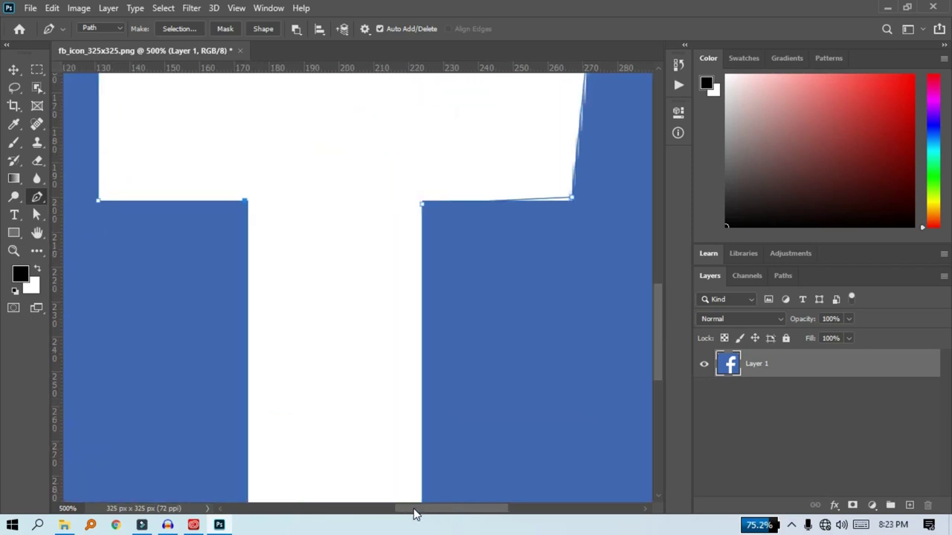
left_click(153, 201)
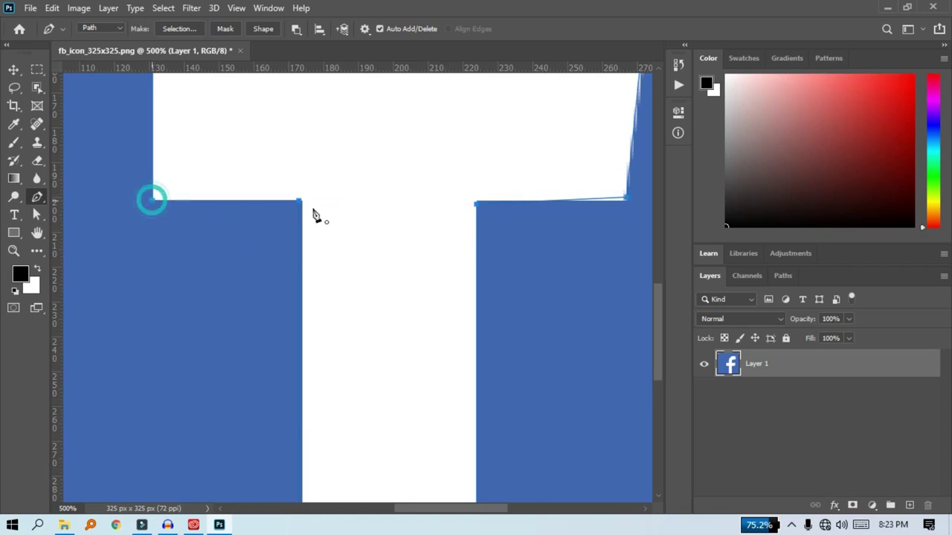
key("ctrl+minus")
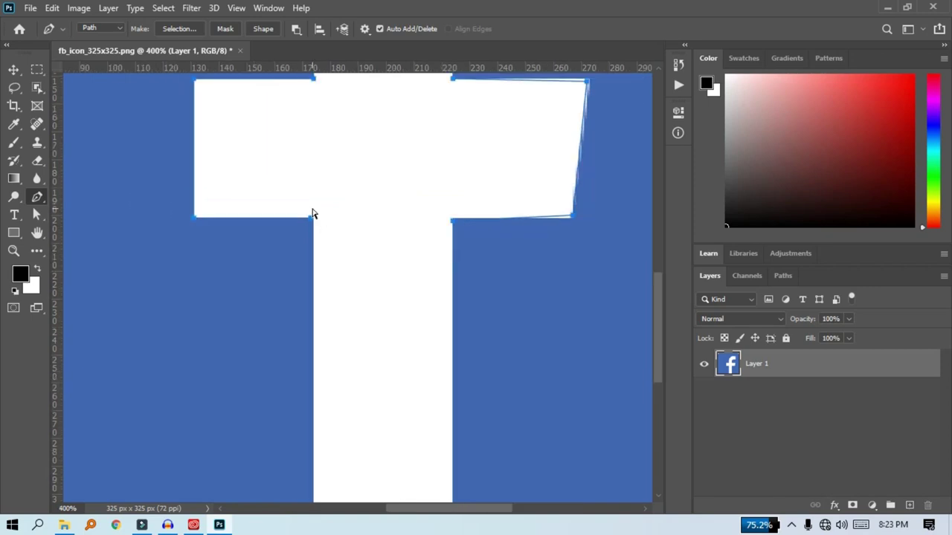
key("ctrl+minus")
key("ctrl+minus")
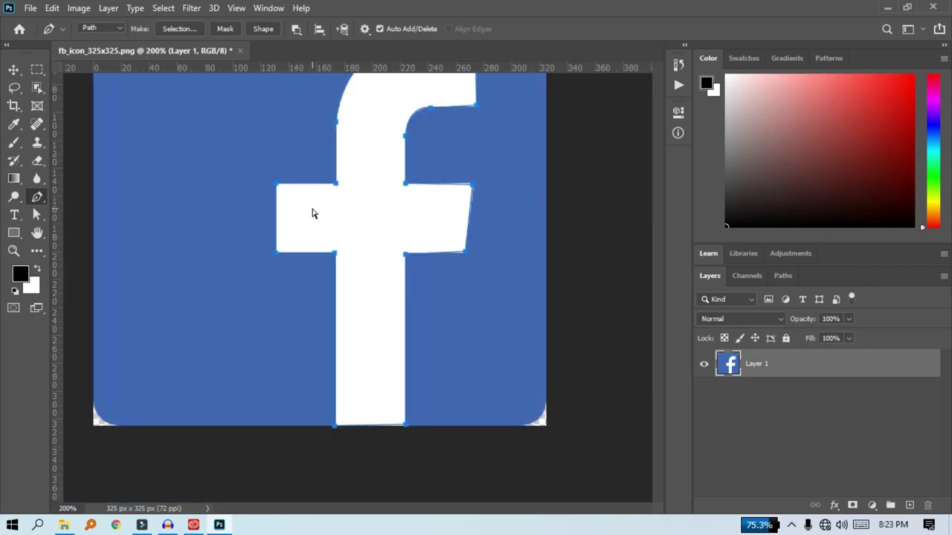
key("ctrl+minus")
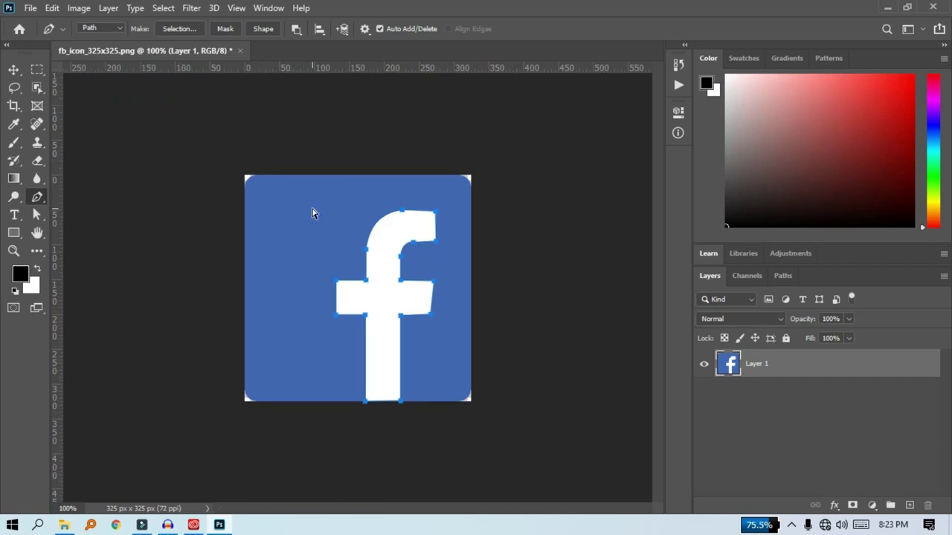
Load the traced f path as a selection and zoom in to 200%
key("Return")
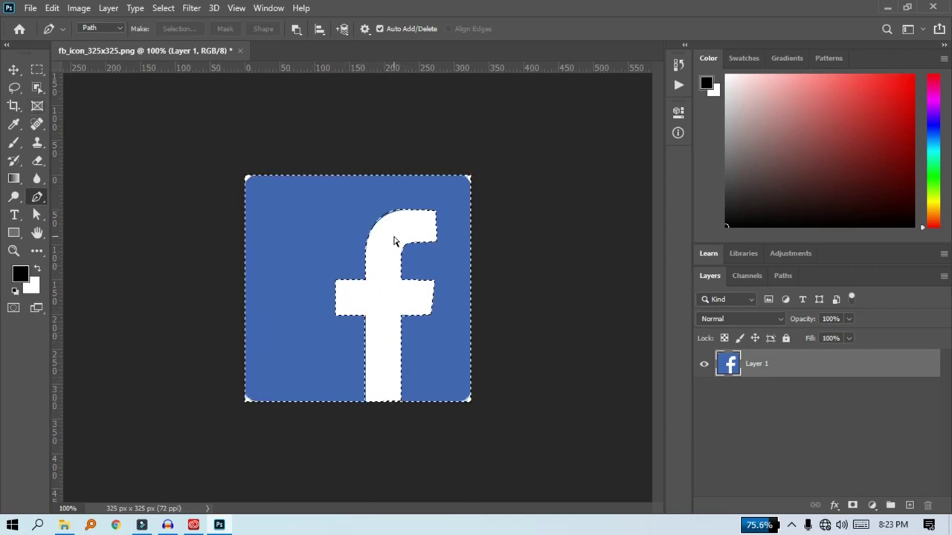
key("ctrl+plus")
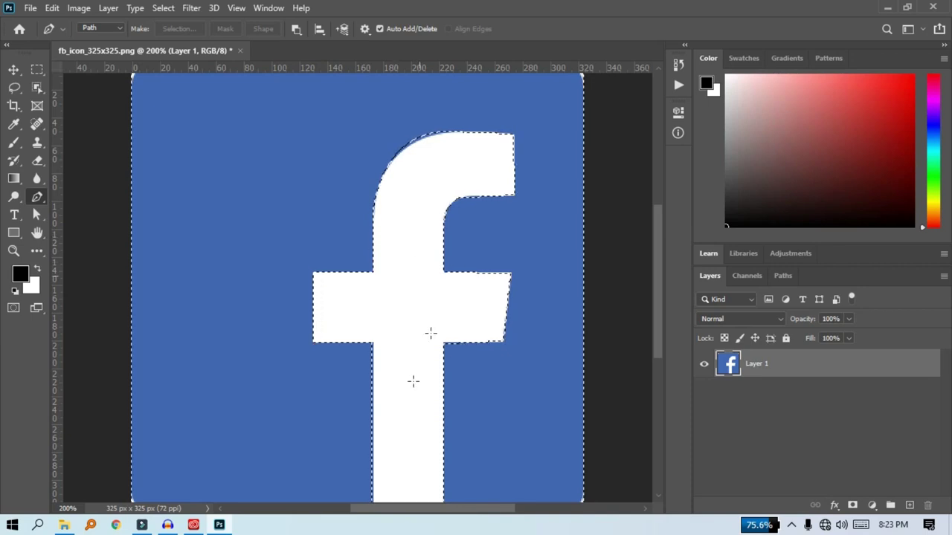
scroll(375, 431, "down", 2)
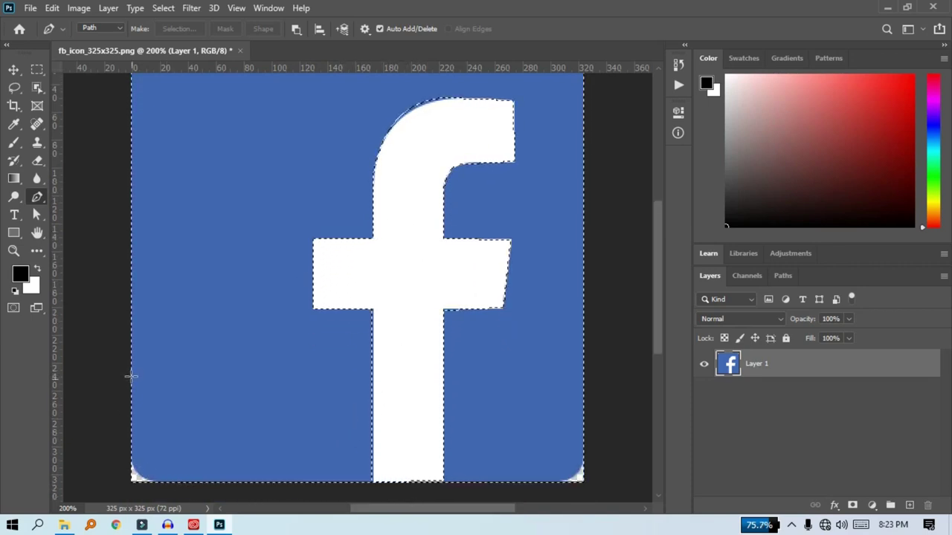
Invert the selection with Ctrl+Shift+I and cancel the accidentally opened Color Settings dialog
scroll(127, 123, "up", 3)
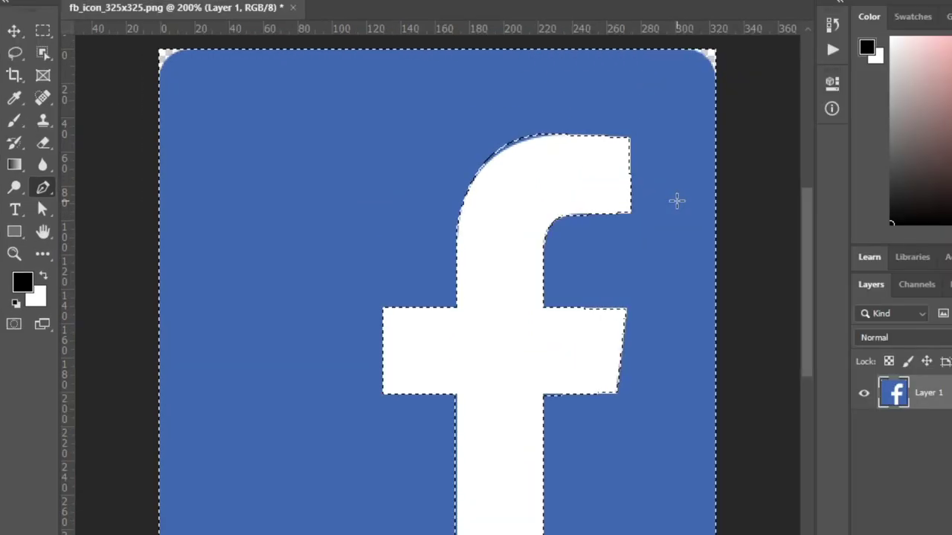
scroll(677, 201, "down", 2)
scroll(677, 201, "down", 3)
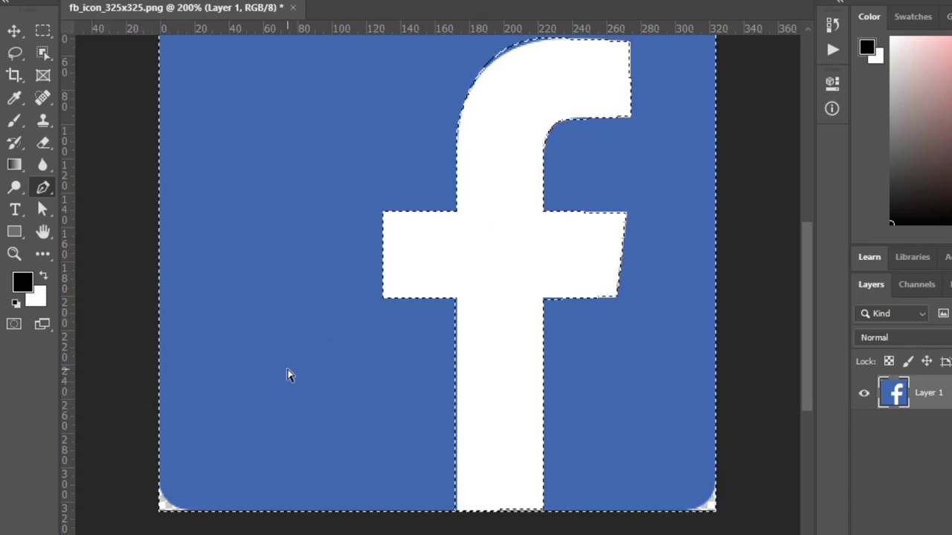
key("ctrl+shift+i")
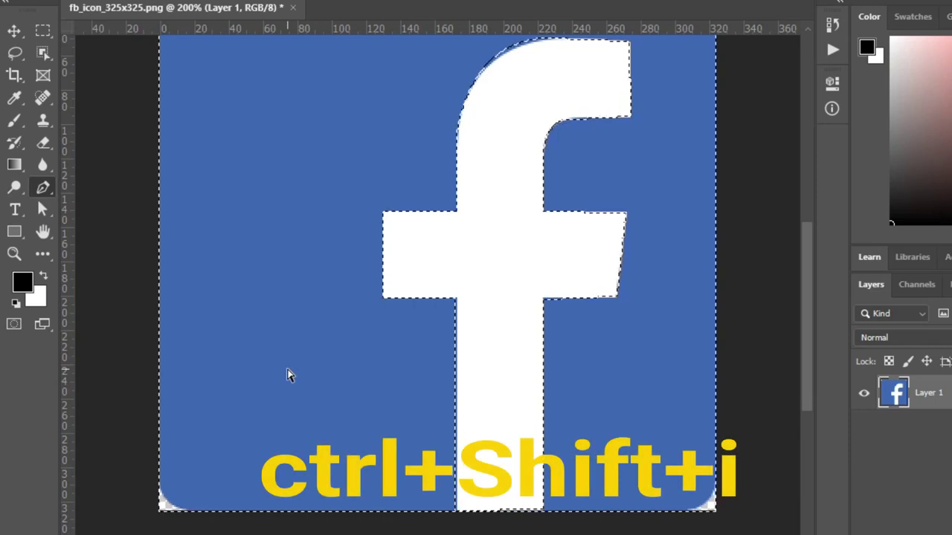
key("ctrl+shift+k")
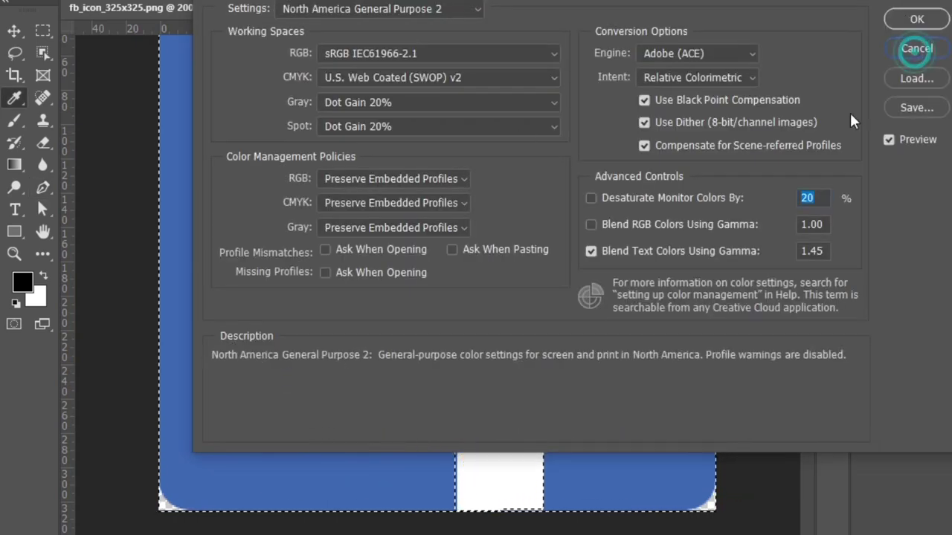
left_click(917, 48)
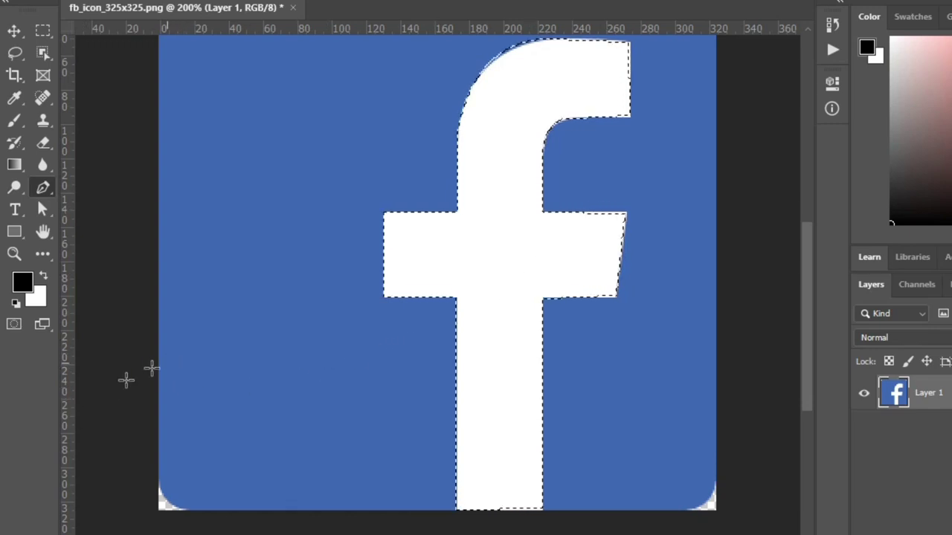
scroll(471, 238, "up", 2)
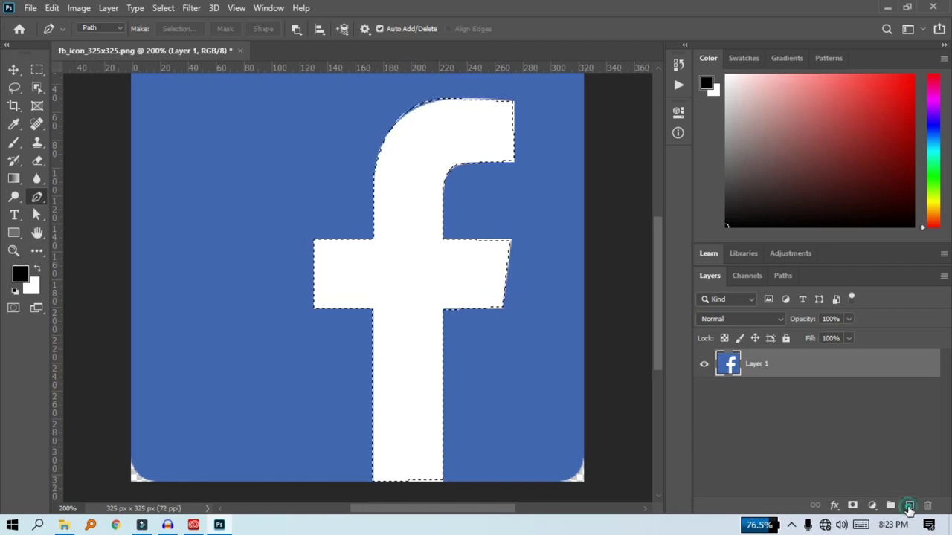
Add a new Layer 2 and set the foreground colour to red
left_click(909, 505)
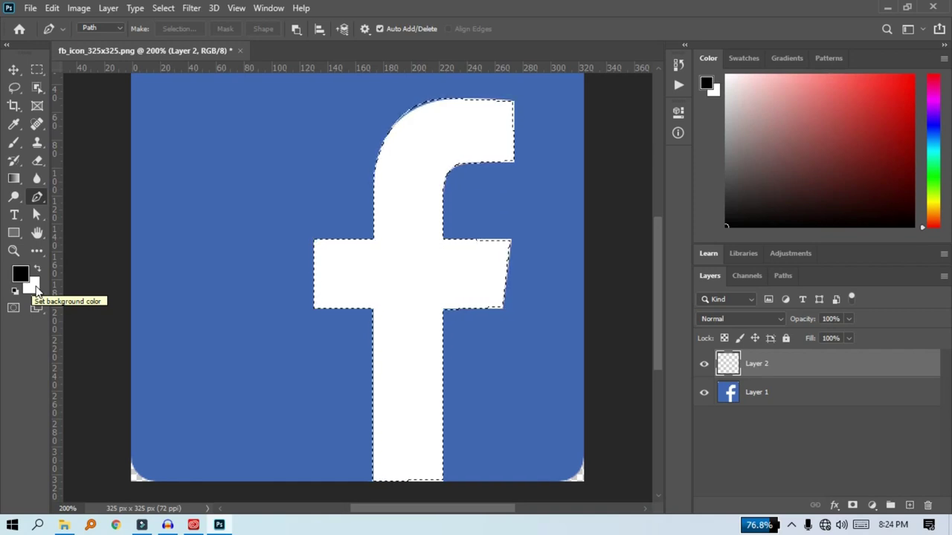
left_click(21, 275)
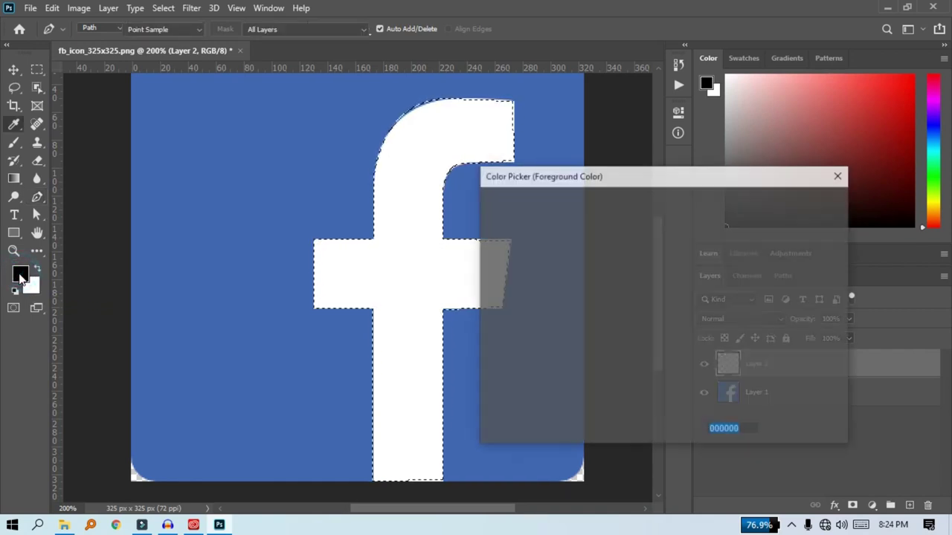
left_click(644, 228)
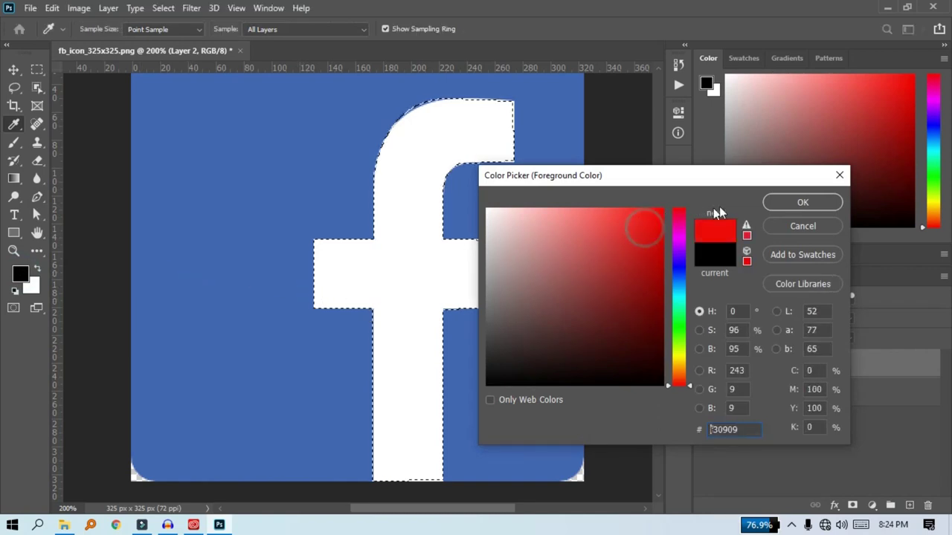
left_click(802, 203)
key("p")
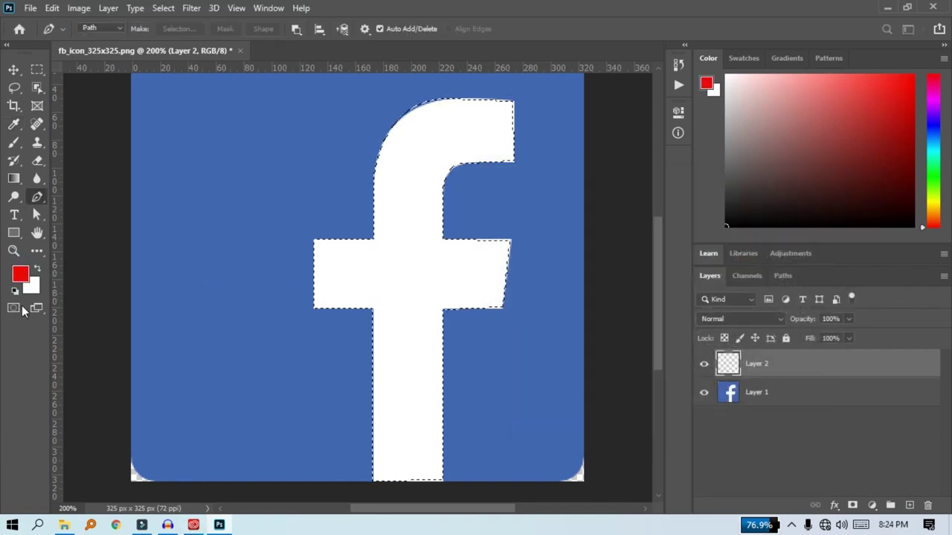
Set the foreground back to black 000000 and fill the selection with the white background colour
left_click(20, 275)
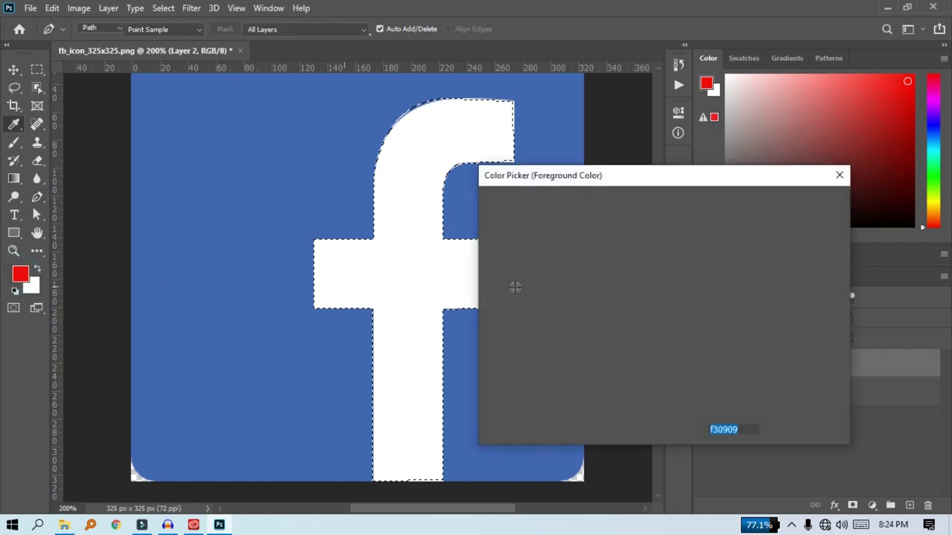
type("000000")
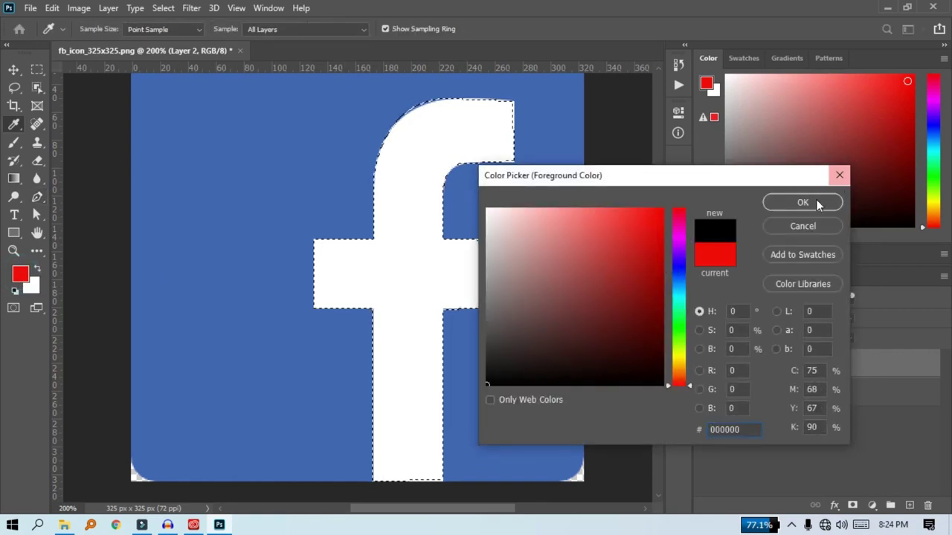
key("Return")
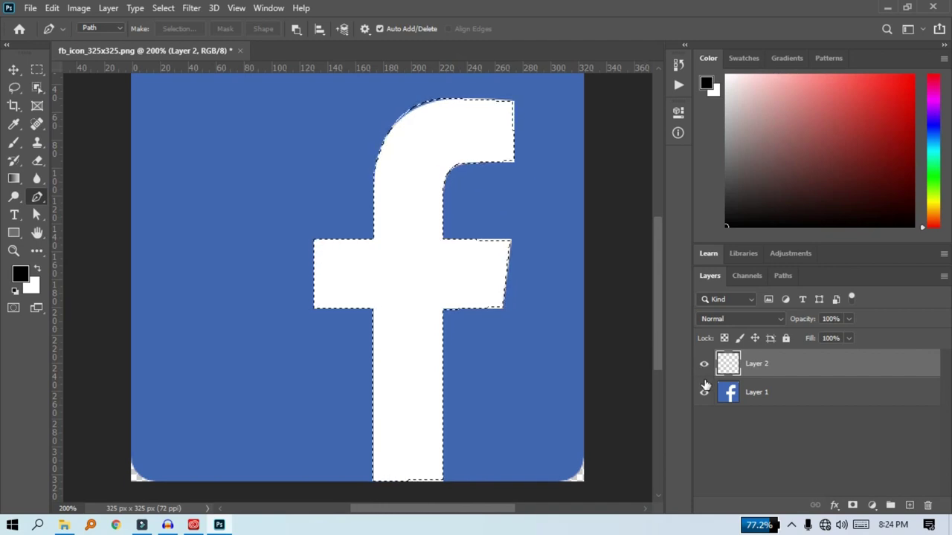
key("ctrl+BackSpace")
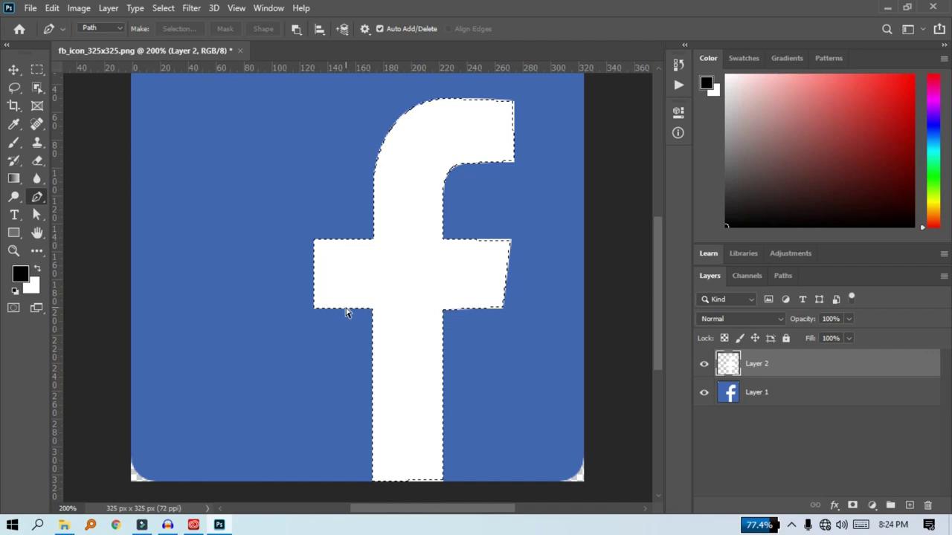
Deselect the white f, dismiss the save-location prompt, and zoom back out to the full icon
key("ctrl+plus")
key("ctrl+plus")
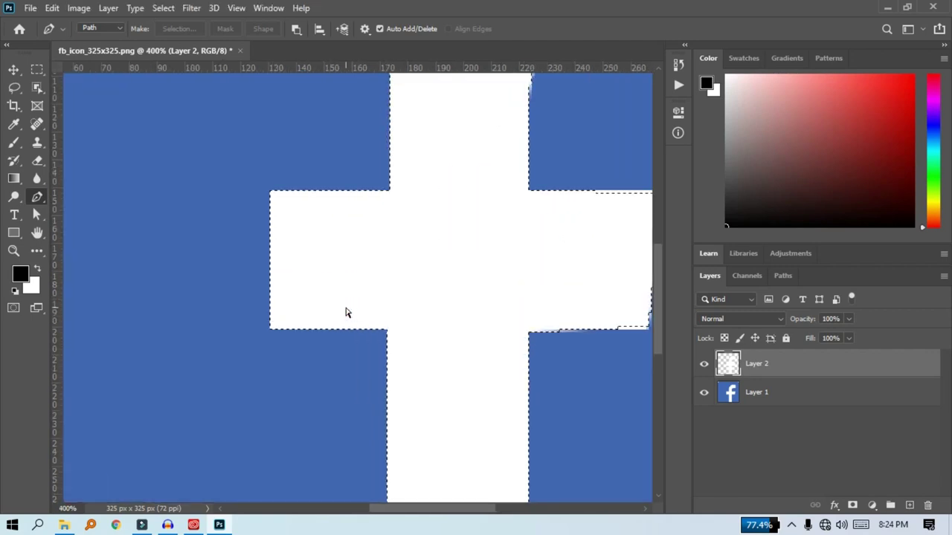
key("ctrl+plus")
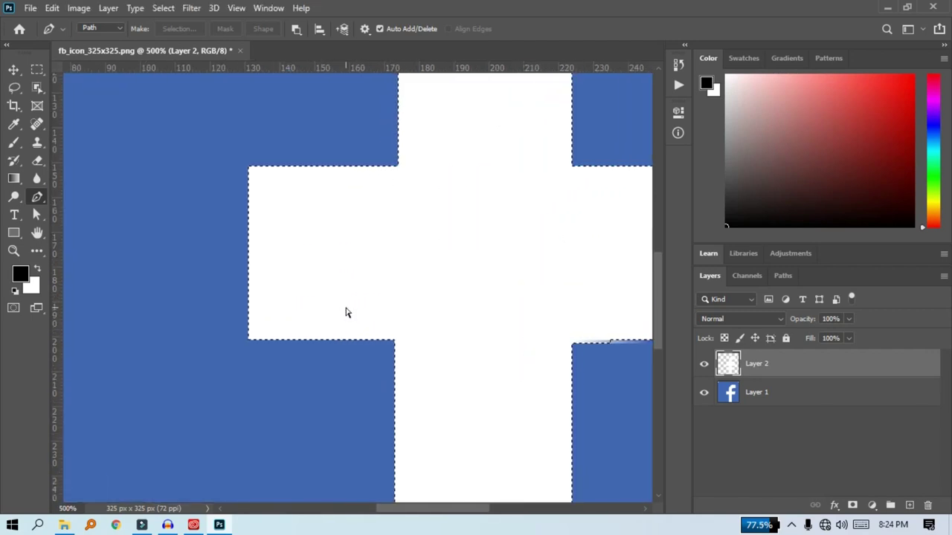
key("ctrl+d")
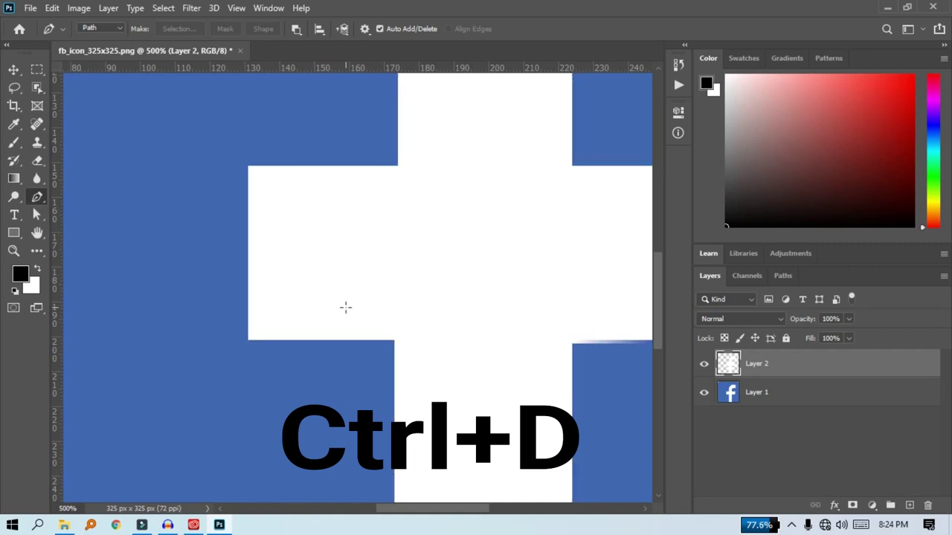
key("ctrl+s")
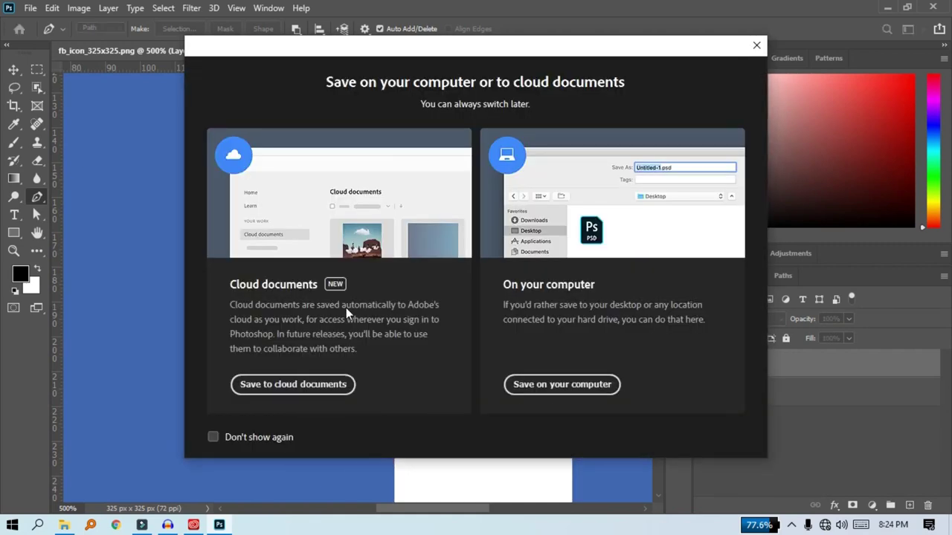
left_click(756, 46)
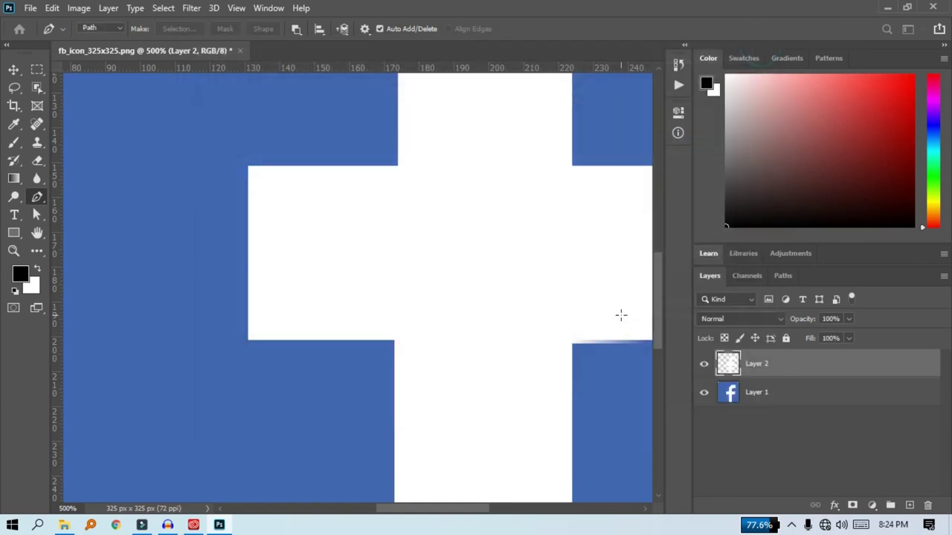
key("ctrl+minus")
key("ctrl+minus")
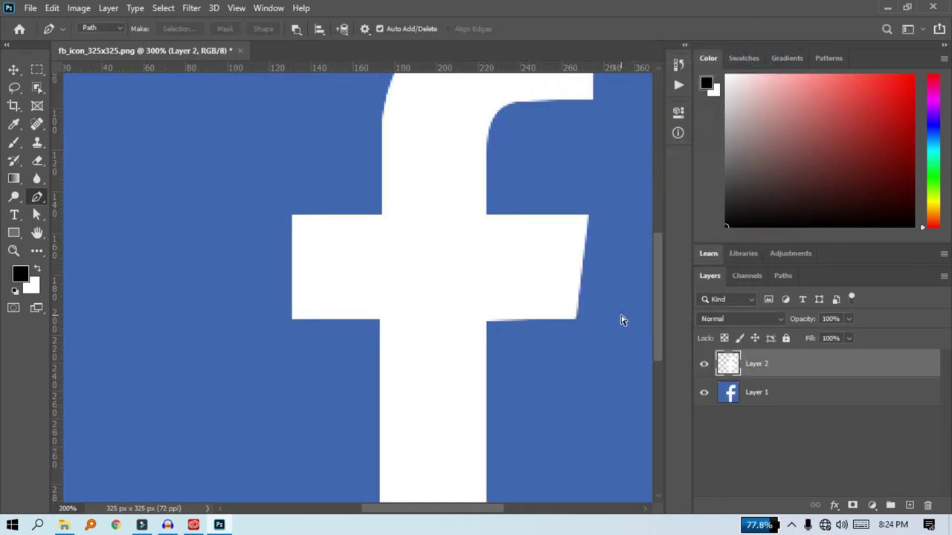
key("ctrl+minus")
key("ctrl+minus")
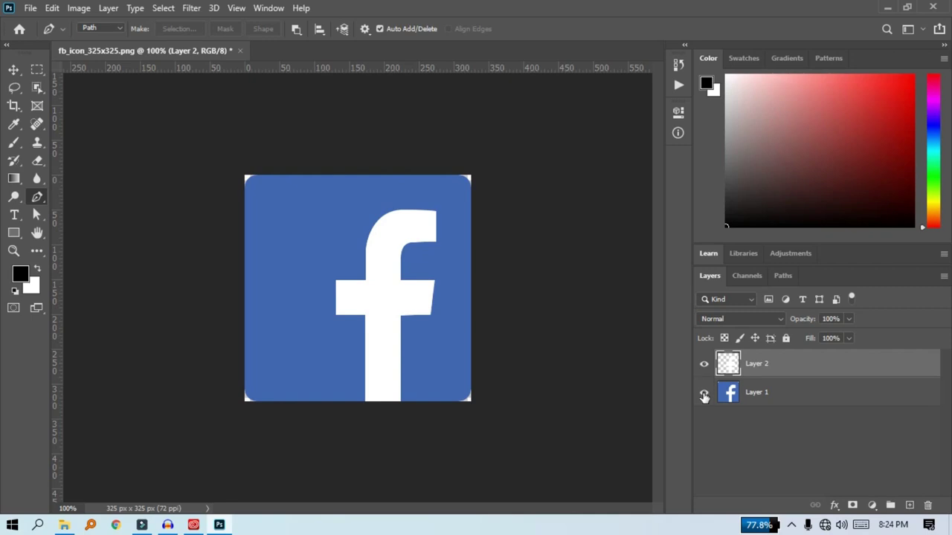
Turn off Layer 1's visibility, then zoom in and out to check the white f on transparency
left_click(704, 394)
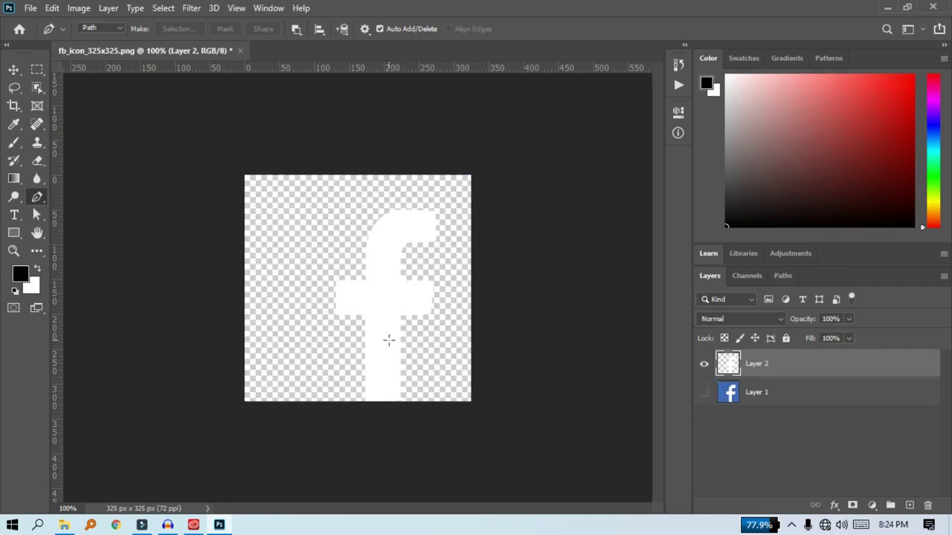
key("ctrl+plus")
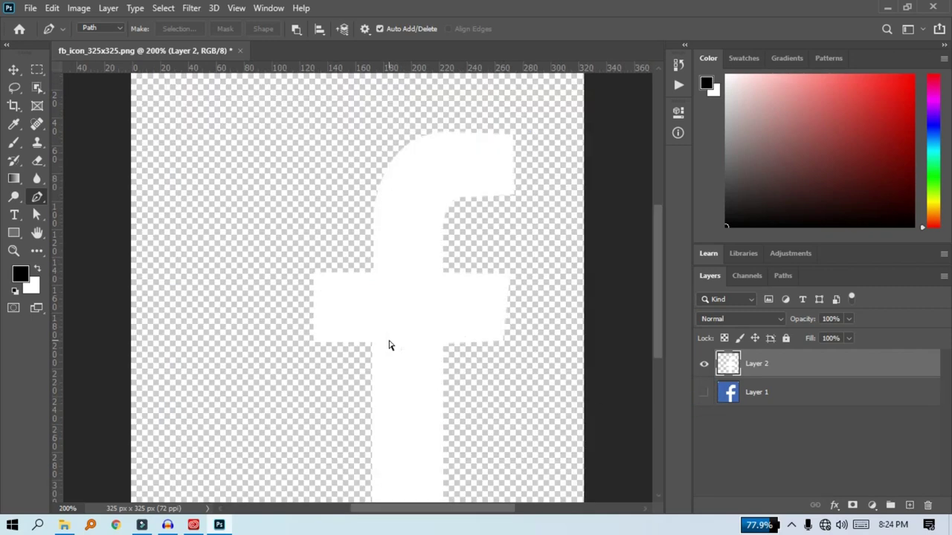
key("ctrl+minus")
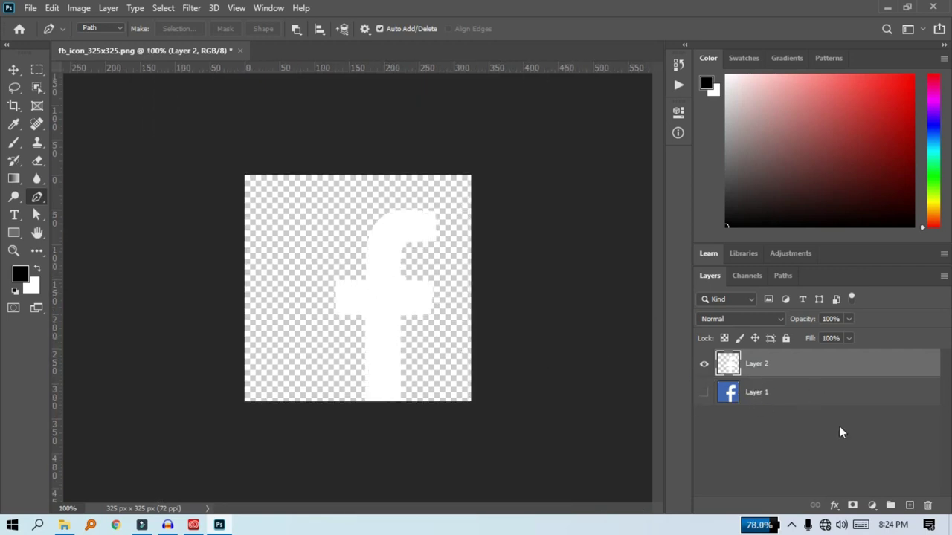
Add a new Layer 3 and fill it with a bright blue foreground colour
left_click(910, 506)
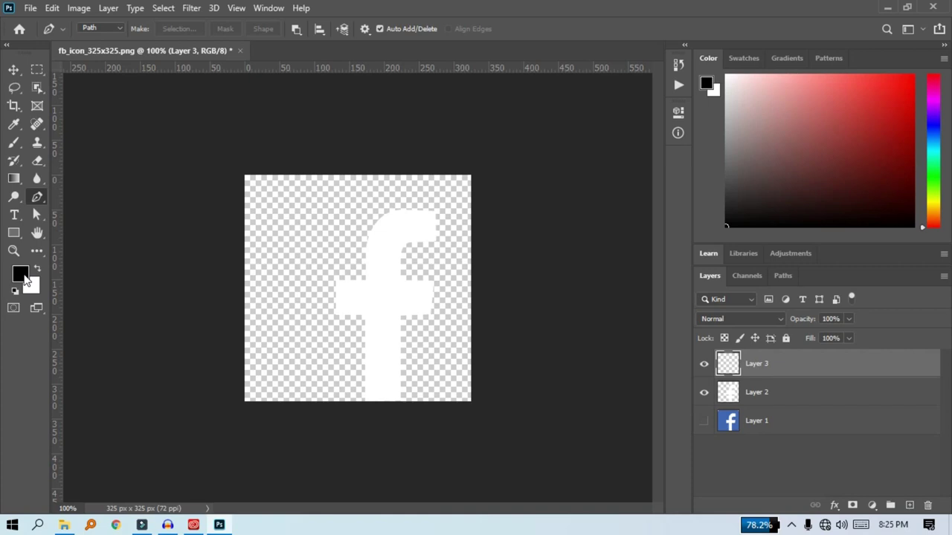
left_click(19, 274)
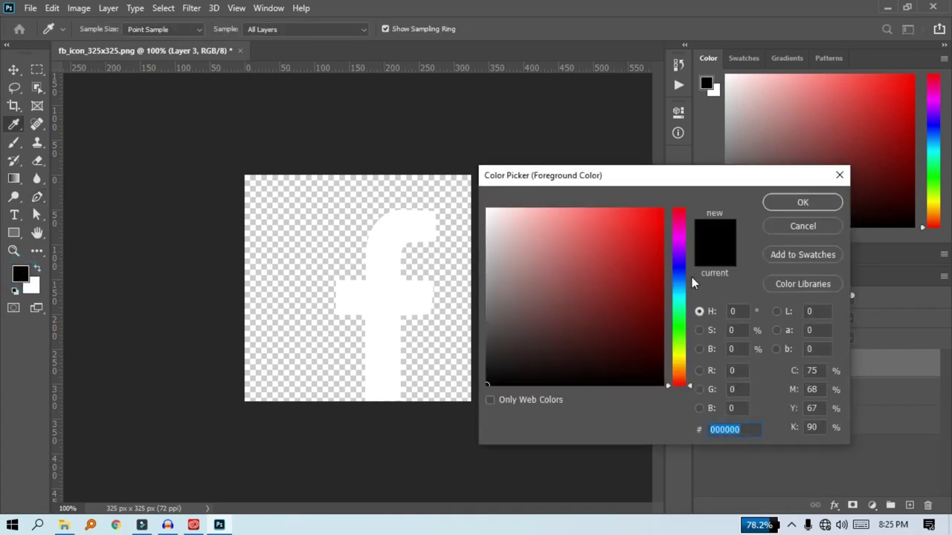
left_click(679, 273)
left_click(658, 235)
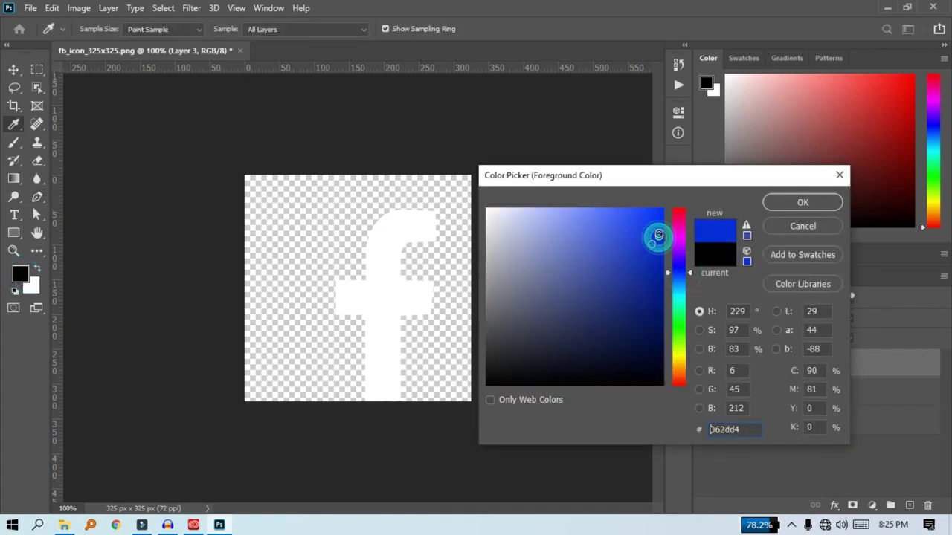
left_click(658, 231)
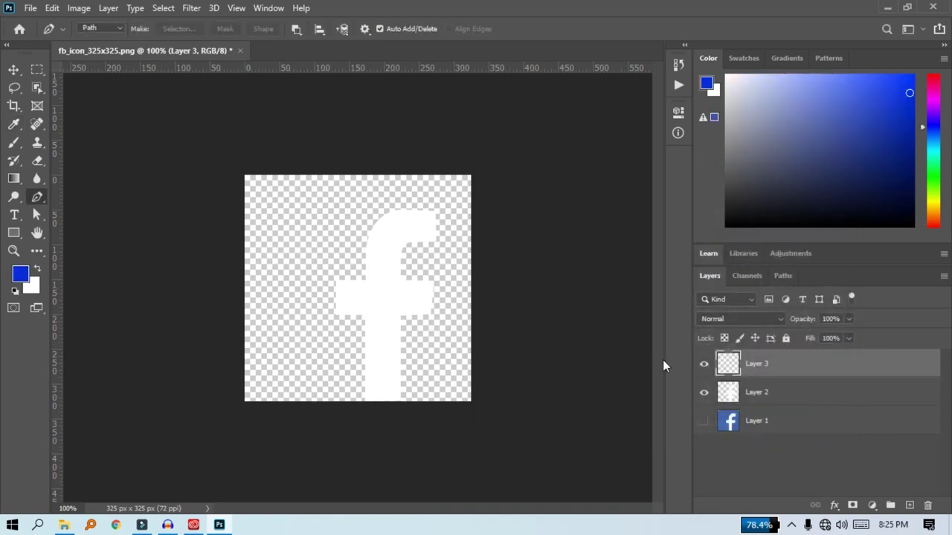
key("alt+BackSpace")
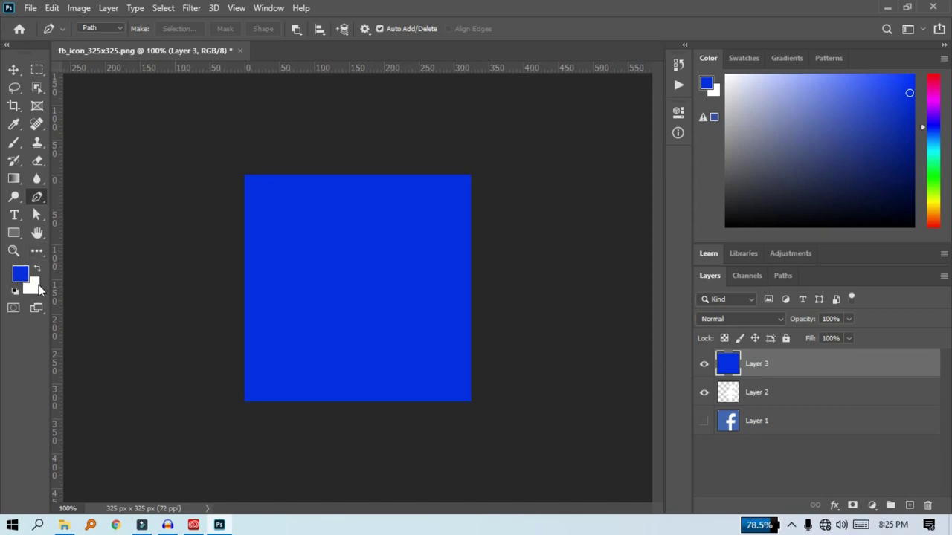
Move Layer 2 with the white f above the blue Layer 3, then select Layer 1
left_click(760, 391)
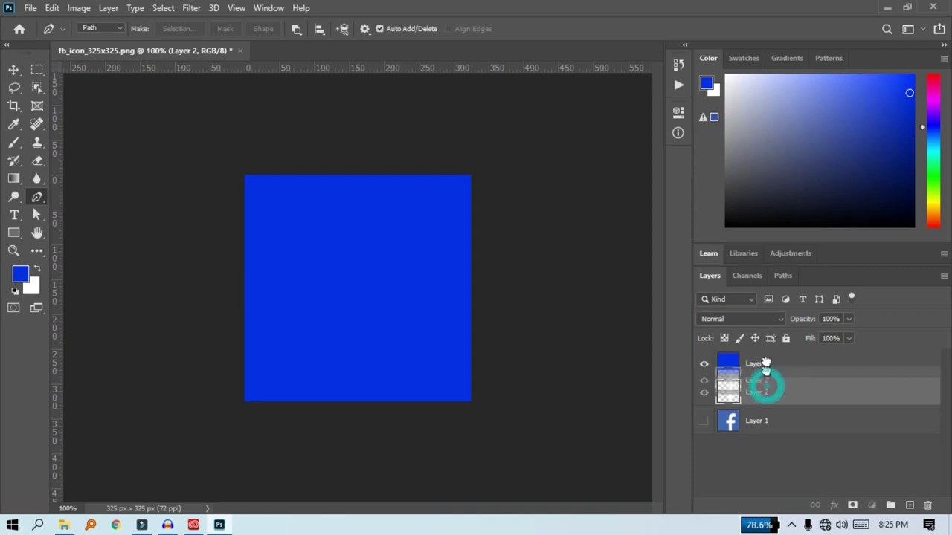
left_click_drag(773, 393, 766, 359)
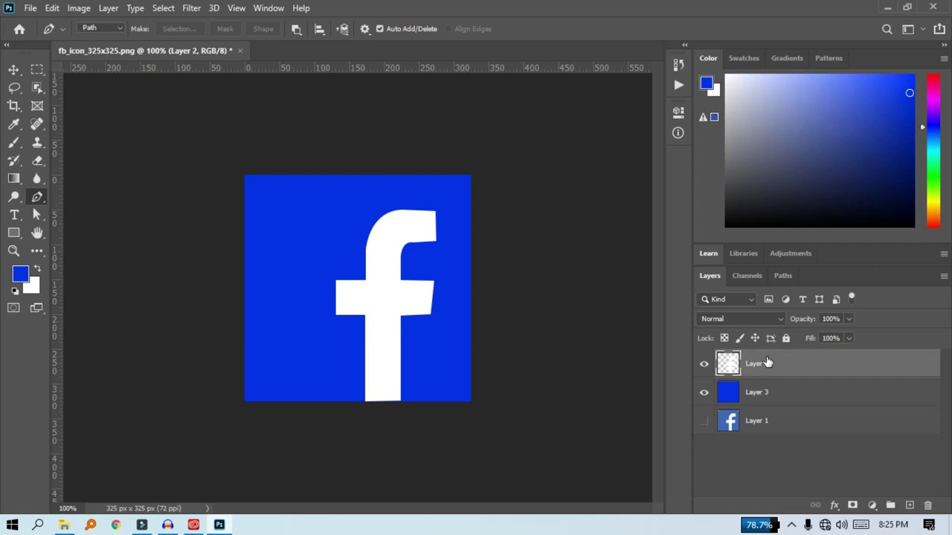
left_click(749, 417)
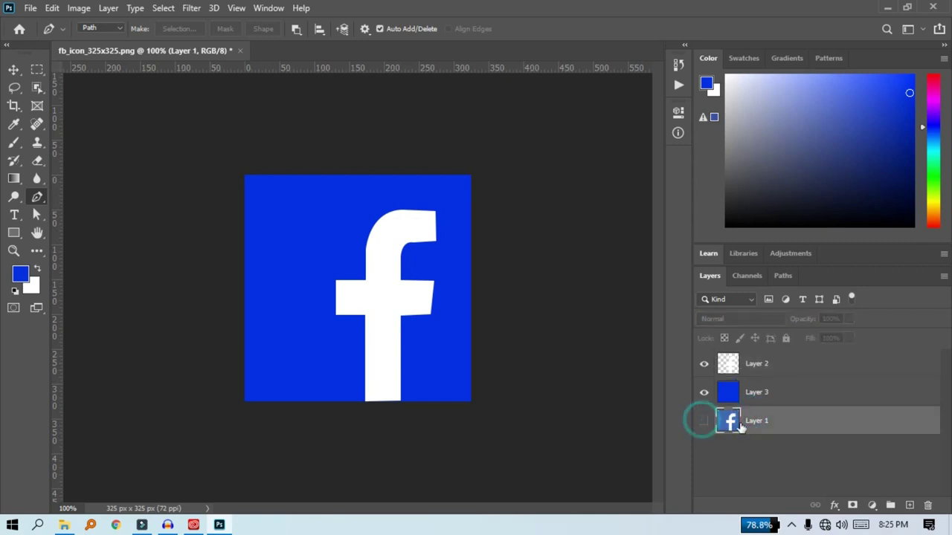
Delete the original icon layer, Layer 1
key("Delete")
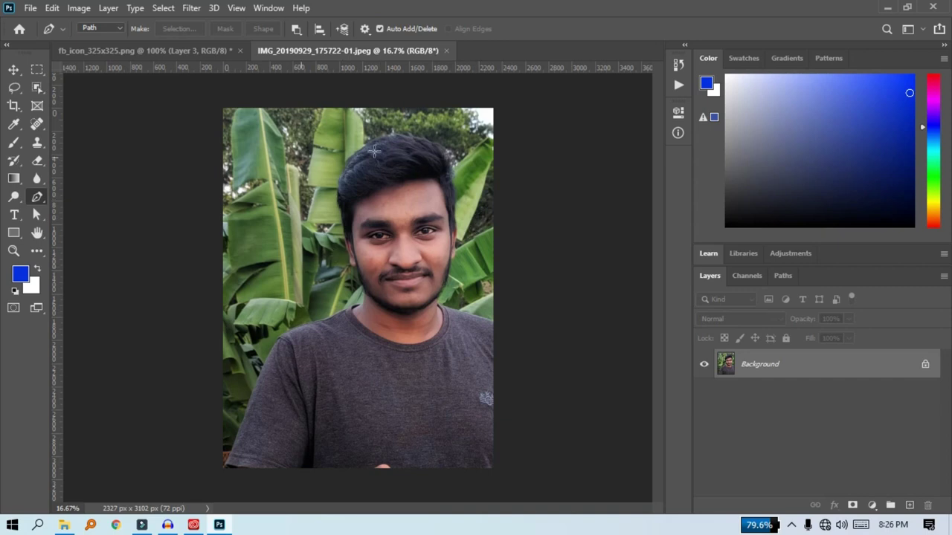
Unlock the portrait's Background layer, choose the Pen tool, and zoom in on the shirt
left_click(925, 364)
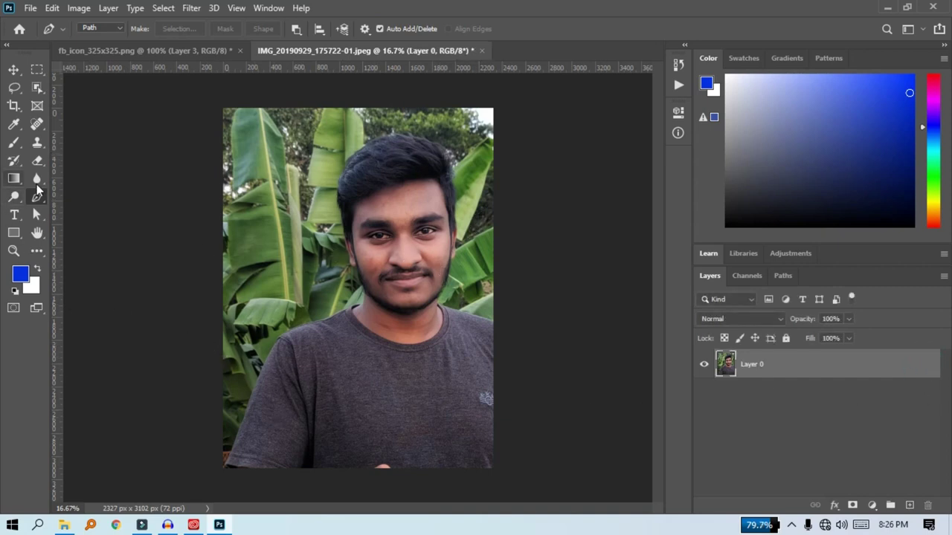
left_click(36, 178)
left_click_drag(41, 199, 88, 197)
key("ctrl+plus")
key("ctrl+plus")
scroll(257, 446, "down", 2)
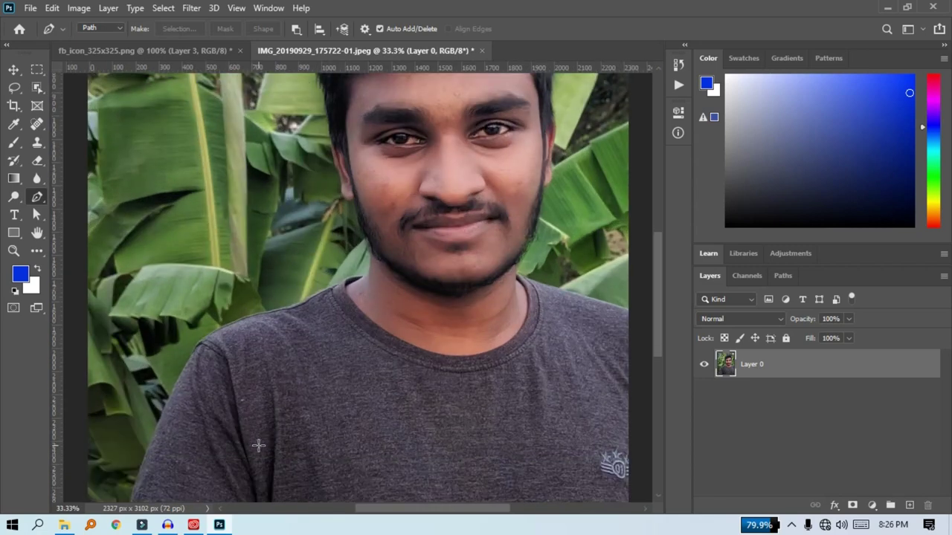
scroll(202, 389, "down", 3)
scroll(127, 431, "down", 2)
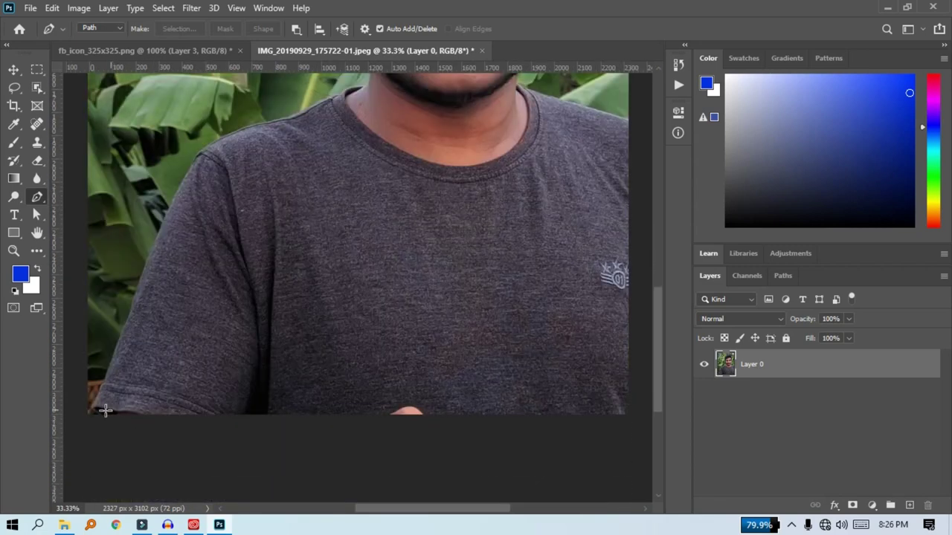
key("ctrl+plus")
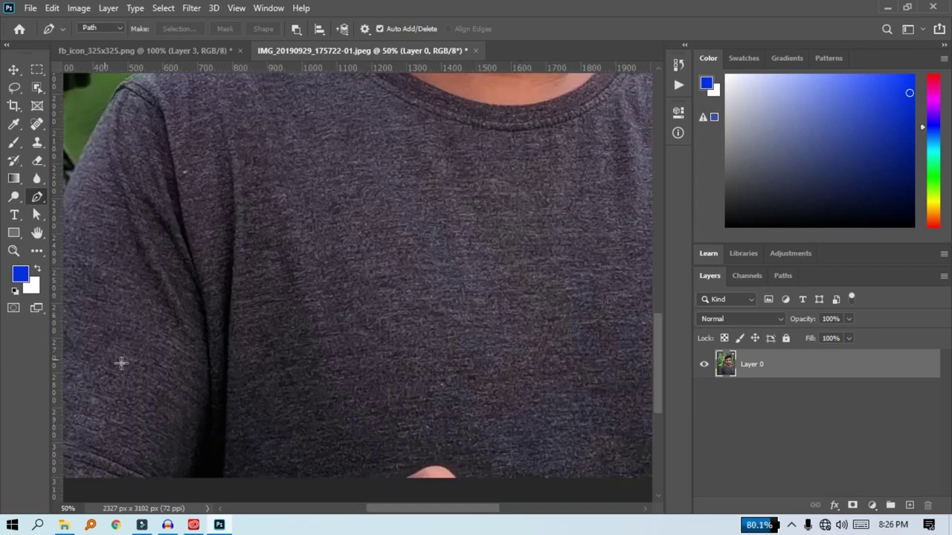
scroll(245, 463, "down", 1)
left_click_drag(380, 508, 305, 512)
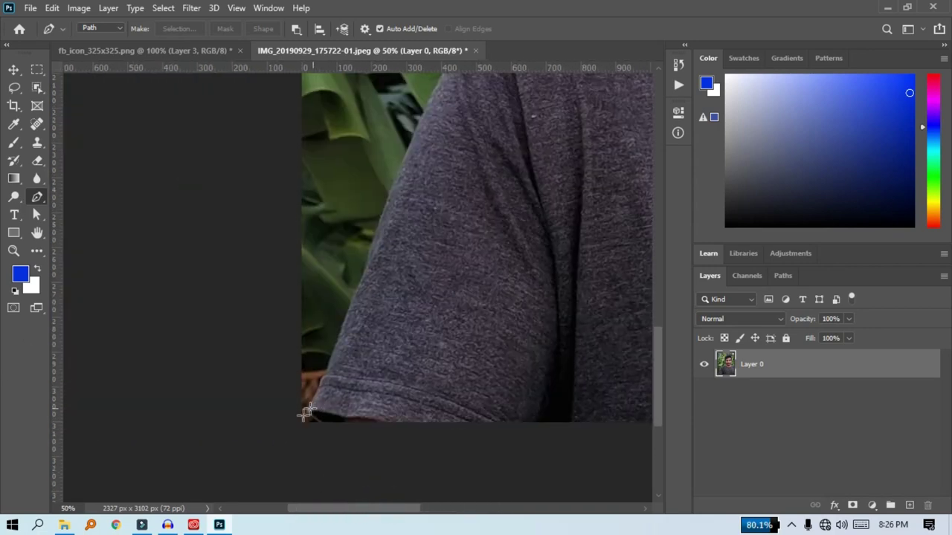
scroll(306, 413, "up", 3)
Trace the path along the left sleeve and shoulder up toward the neck
left_click(455, 103)
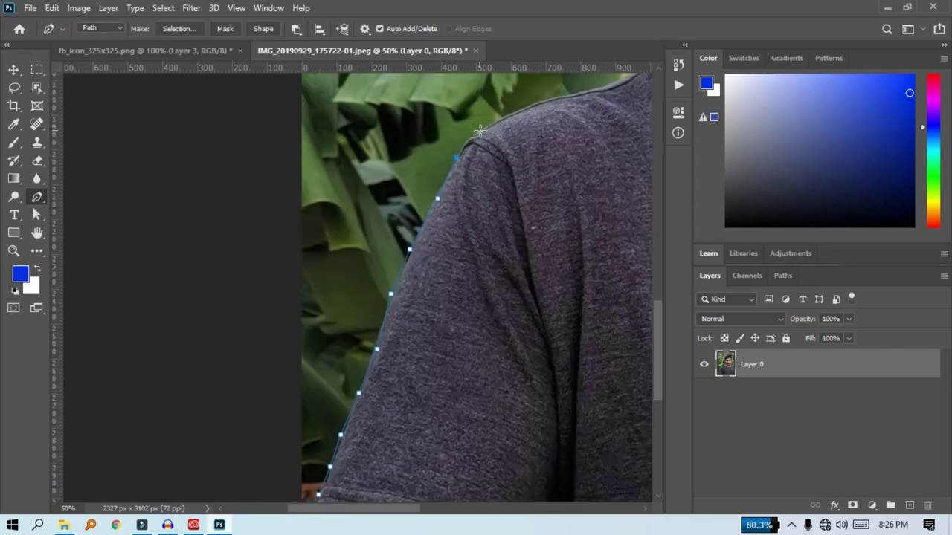
scroll(460, 104, "up", 2)
left_click(563, 92)
left_click_drag(408, 510, 475, 510)
scroll(340, 283, "up", 2)
left_click(317, 239)
left_click(359, 222)
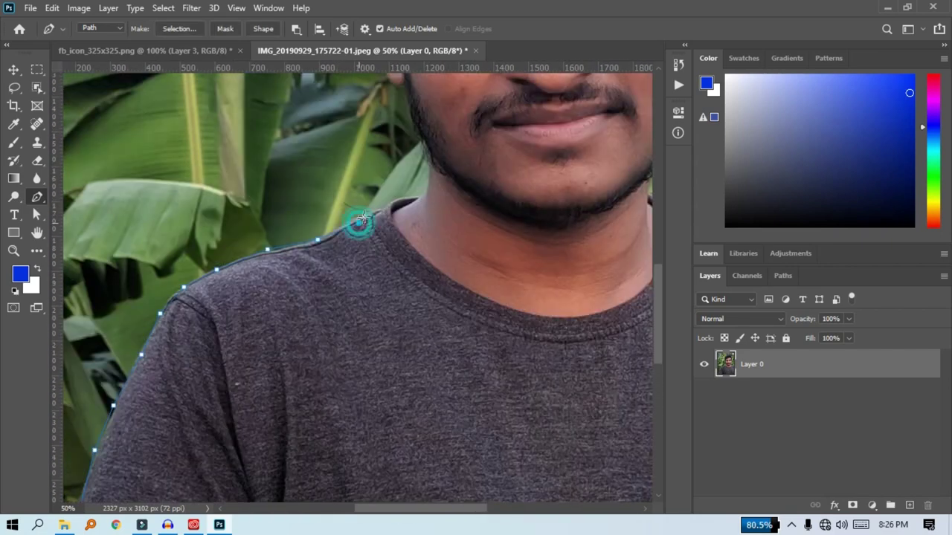
left_click(395, 200)
left_click(418, 187)
Continue the path up the beard, jaw and cheek to the top of the hair
left_click(417, 133)
scroll(417, 134, "up", 2)
left_click(393, 135)
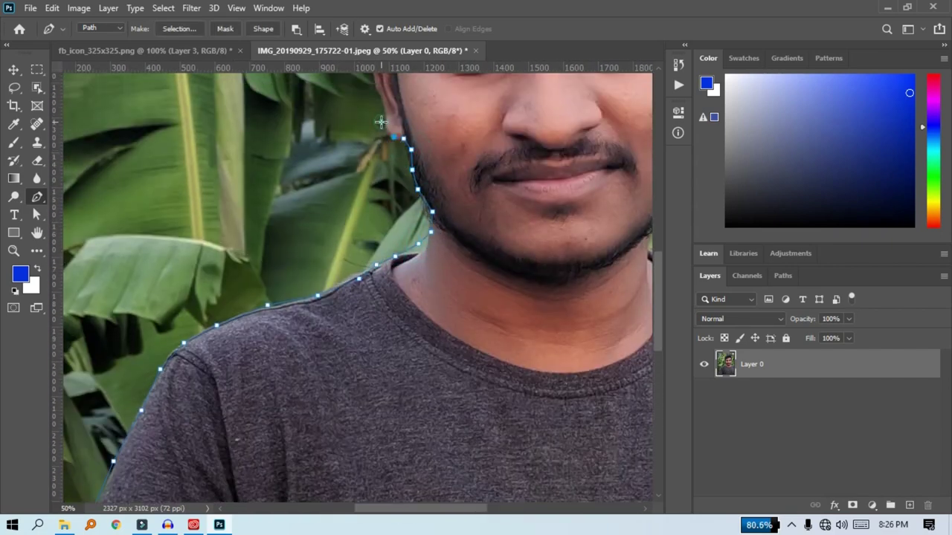
scroll(383, 190, "up", 3)
left_click(370, 167)
left_click(368, 127)
left_click(350, 94)
scroll(356, 104, "up", 2)
scroll(365, 116, "down", 1)
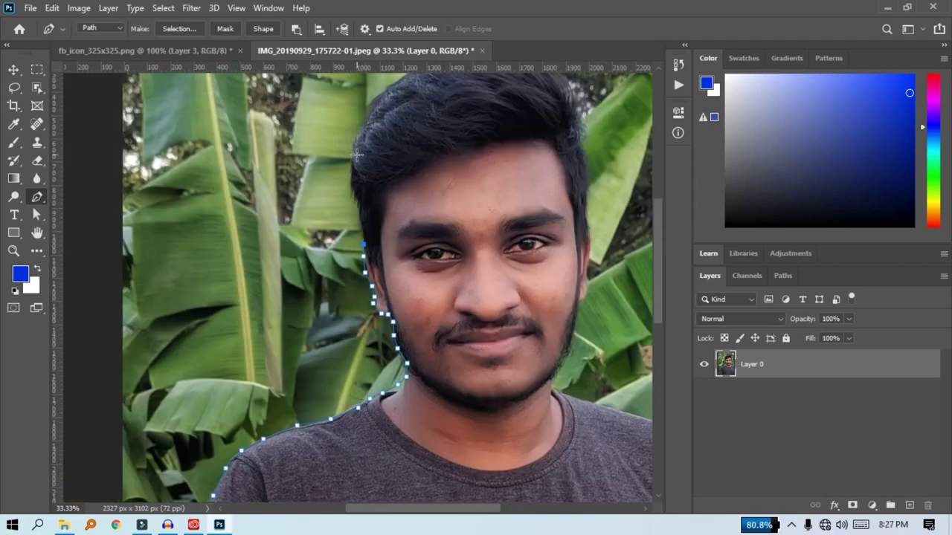
left_click(352, 152)
left_click(373, 114)
Trace across the top of the hair and down the right side of the face and jaw
scroll(506, 157, "up", 2)
left_click(527, 159)
left_click(575, 193)
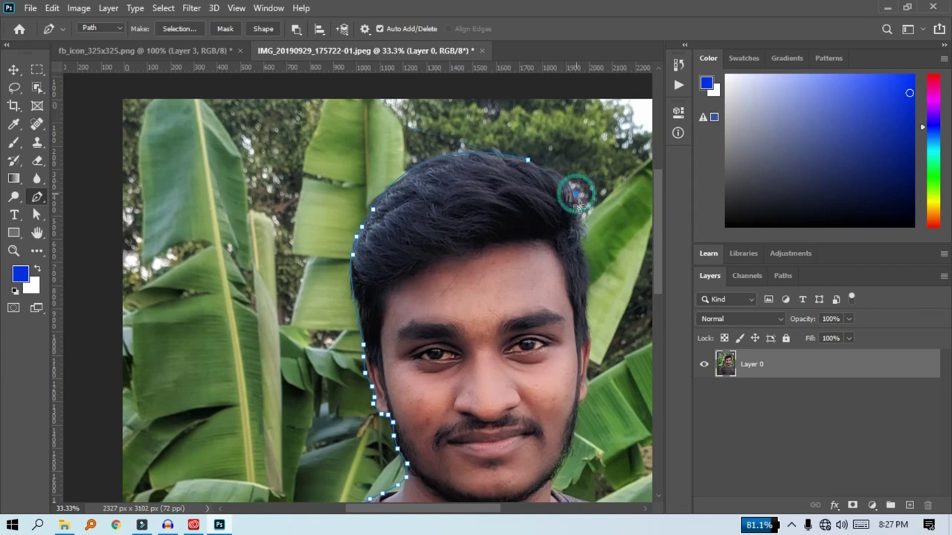
left_click(587, 235)
left_click_drag(584, 231, 585, 298)
left_click(584, 254)
left_click(586, 287)
left_click(585, 322)
left_click(589, 345)
left_click(590, 369)
left_click(588, 391)
left_click(571, 434)
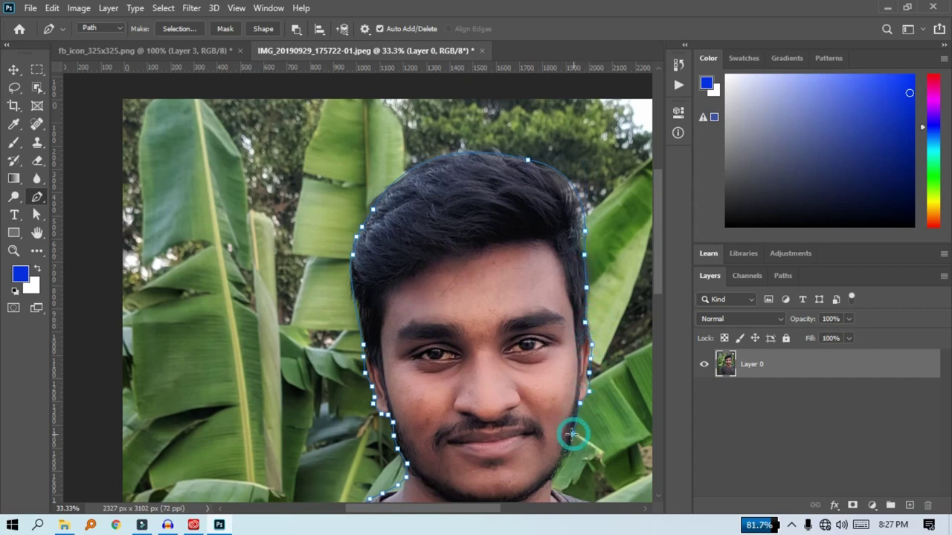
Trace the right shoulder, the photo's bottom corners, and close the path at its start
scroll(569, 436, "down", 3)
left_click(557, 378)
scroll(464, 429, "right", 5)
left_click_drag(440, 423, 452, 423)
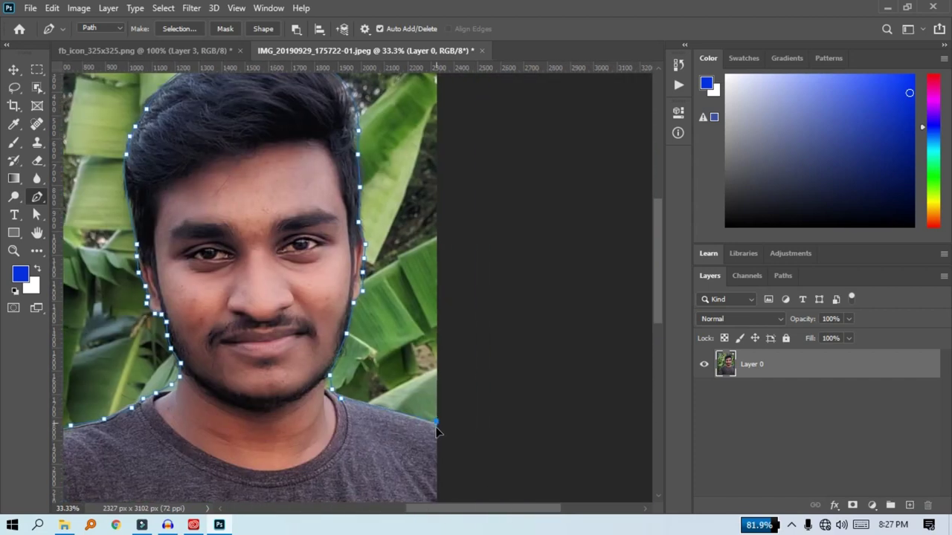
scroll(444, 415, "down", 1)
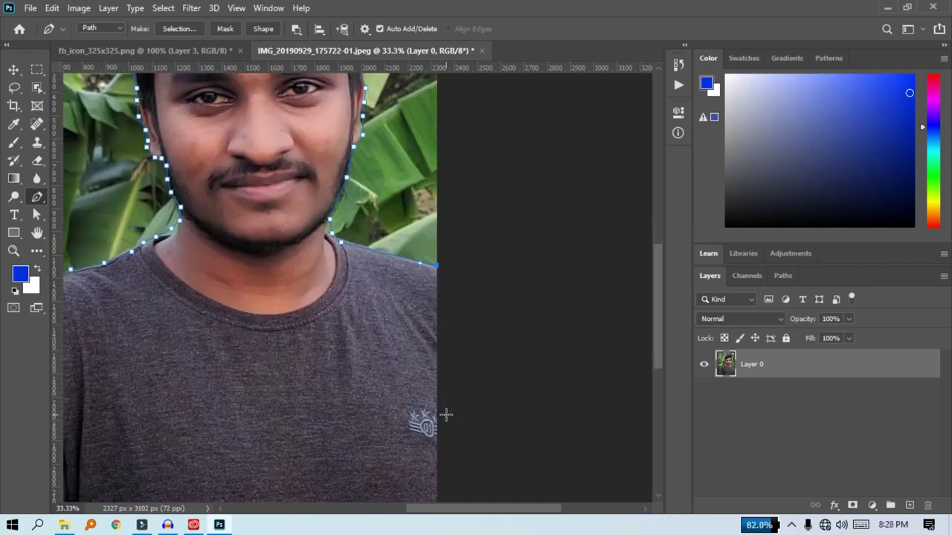
scroll(439, 461, "down", 1)
scroll(438, 468, "down", 1)
scroll(437, 483, "down", 1)
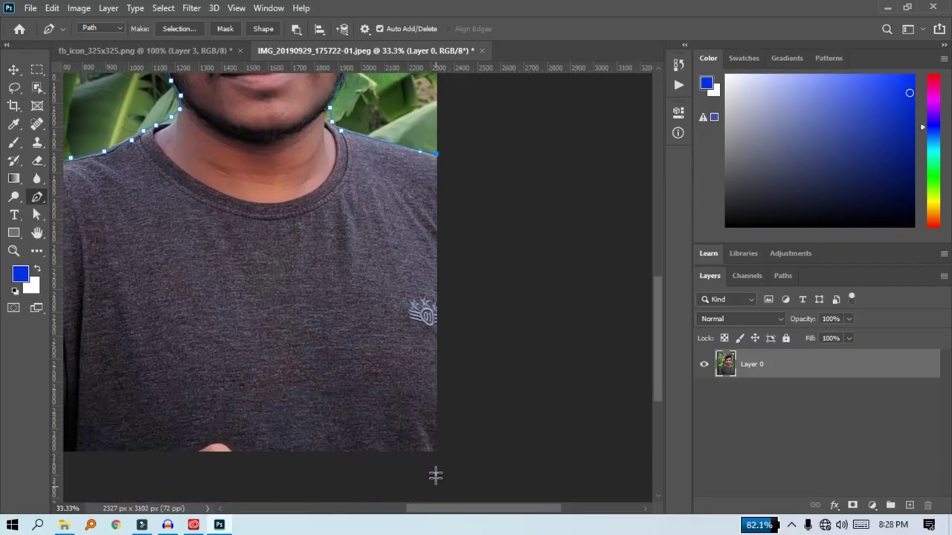
left_click(440, 446)
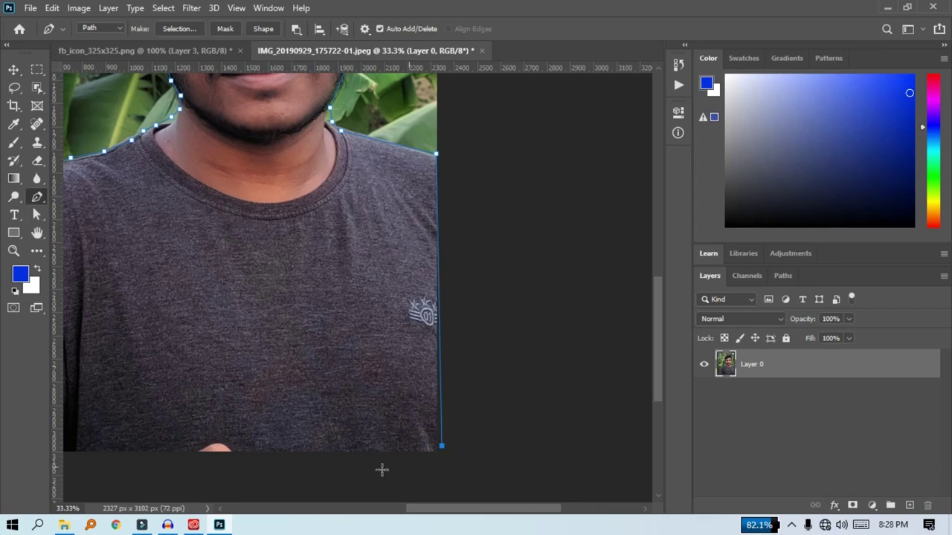
scroll(352, 461, "down", 1)
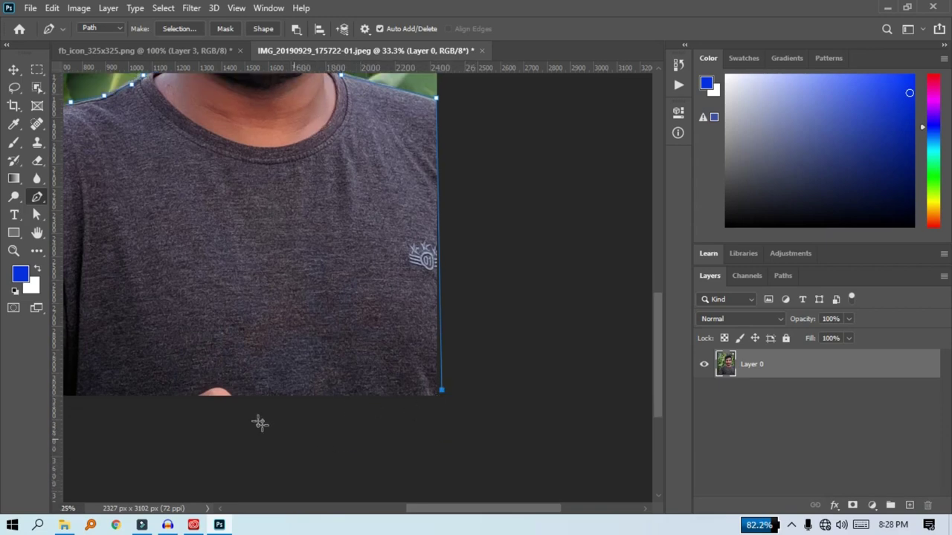
key("ctrl+minus")
key("ctrl+minus")
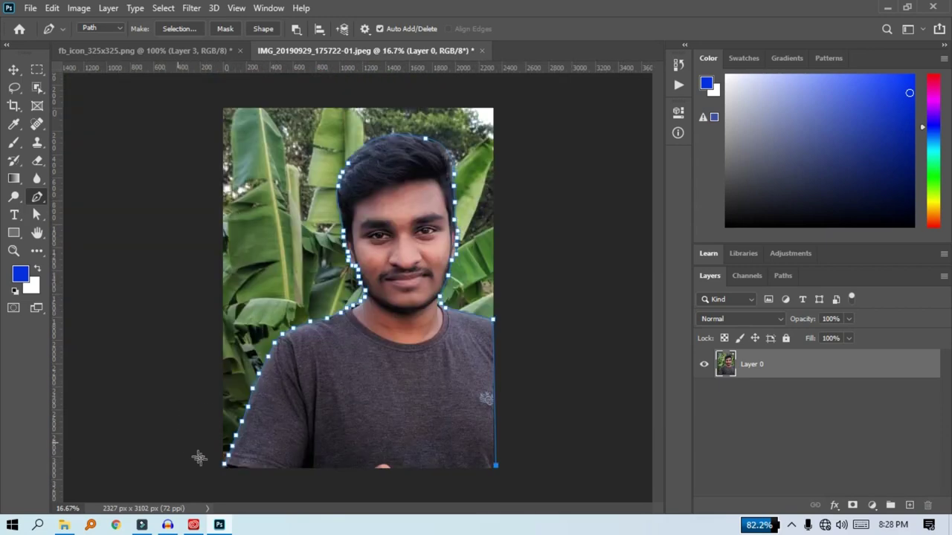
left_click(221, 469)
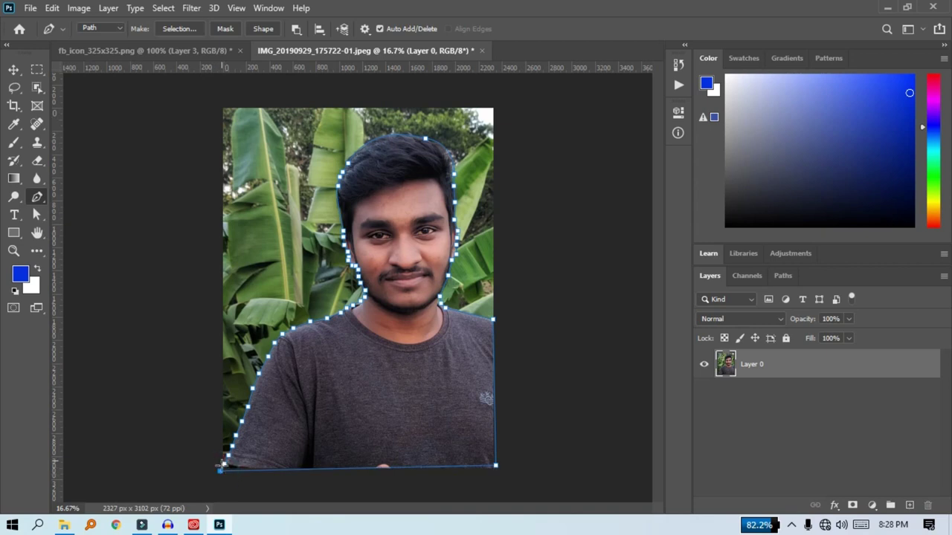
left_click(221, 470)
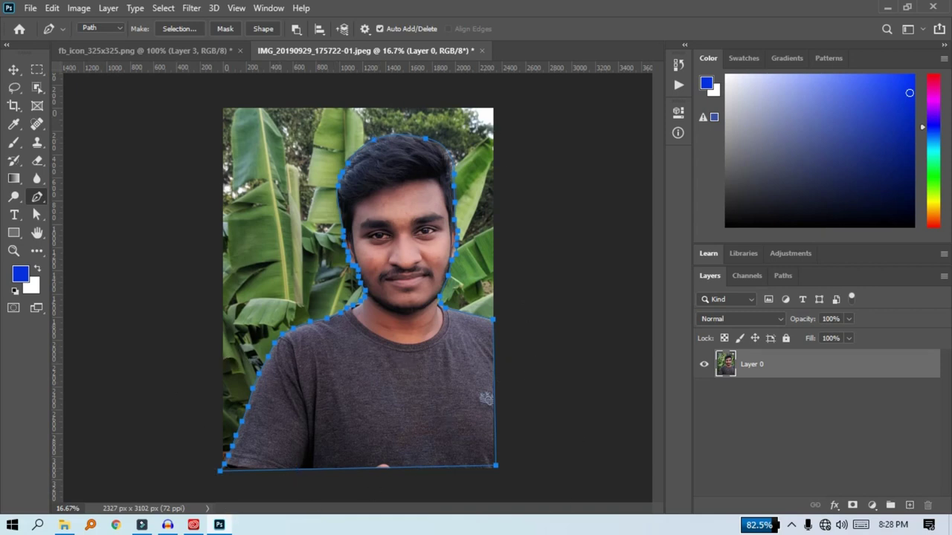
Load the traced path as a selection and invert it so only the man is selected
key("Escape")
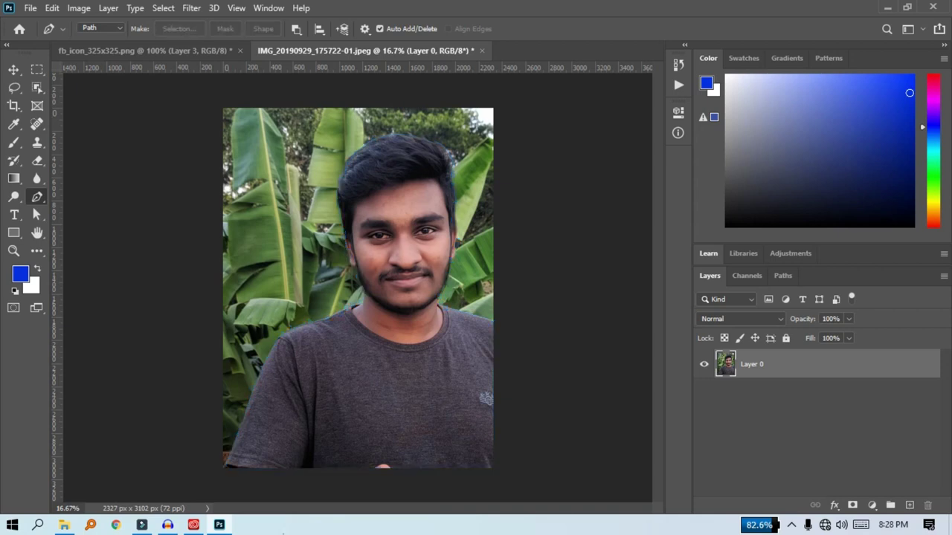
key("ctrl+Return")
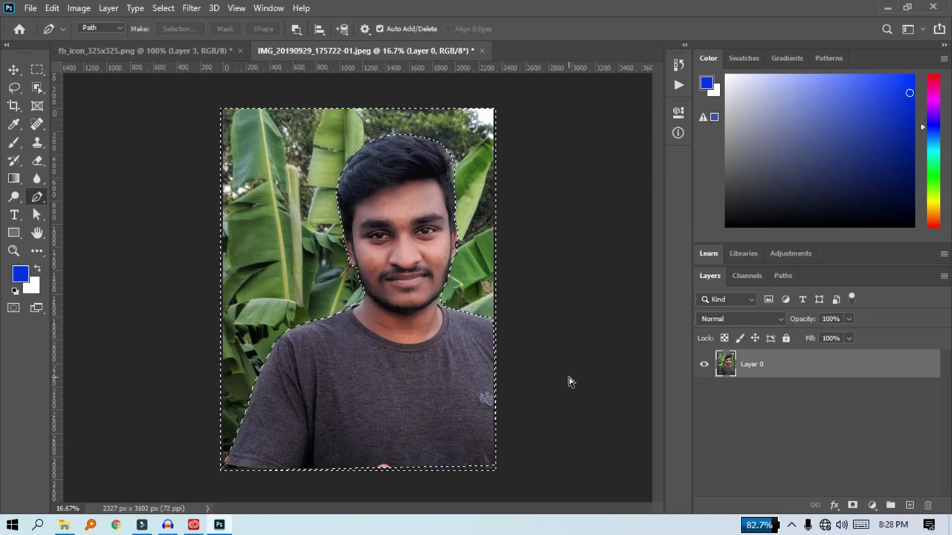
key("ctrl+shift+i")
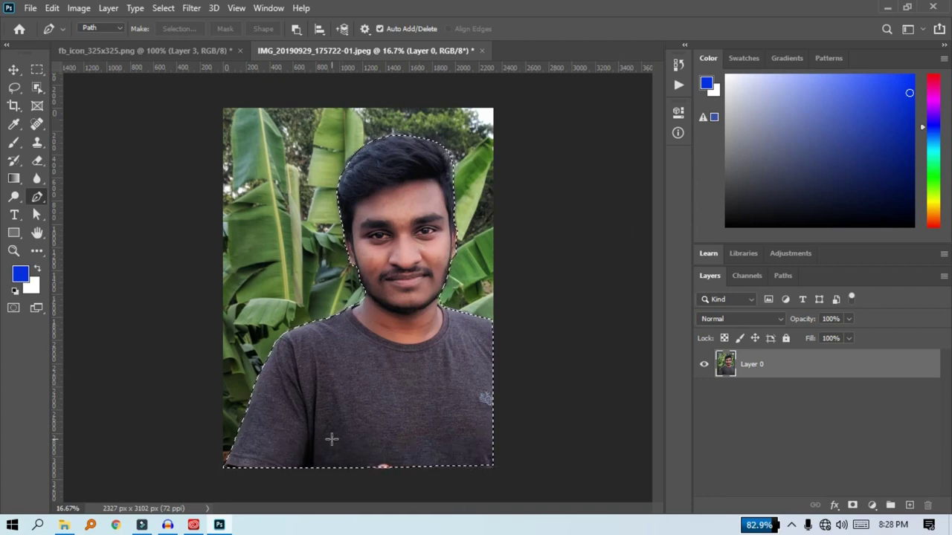
Copy the selected man onto a new Layer 1 and hide the original Layer 0 photo
left_click(910, 505)
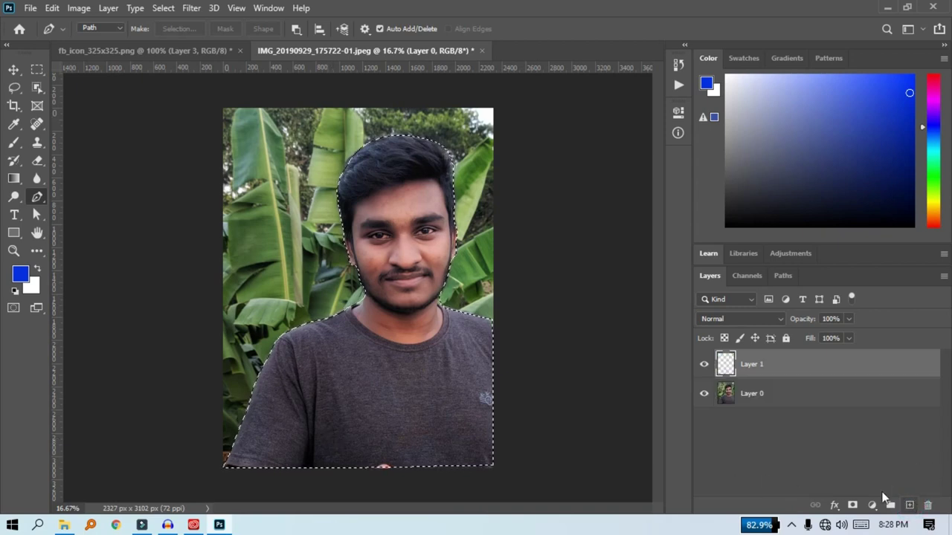
left_click(781, 400)
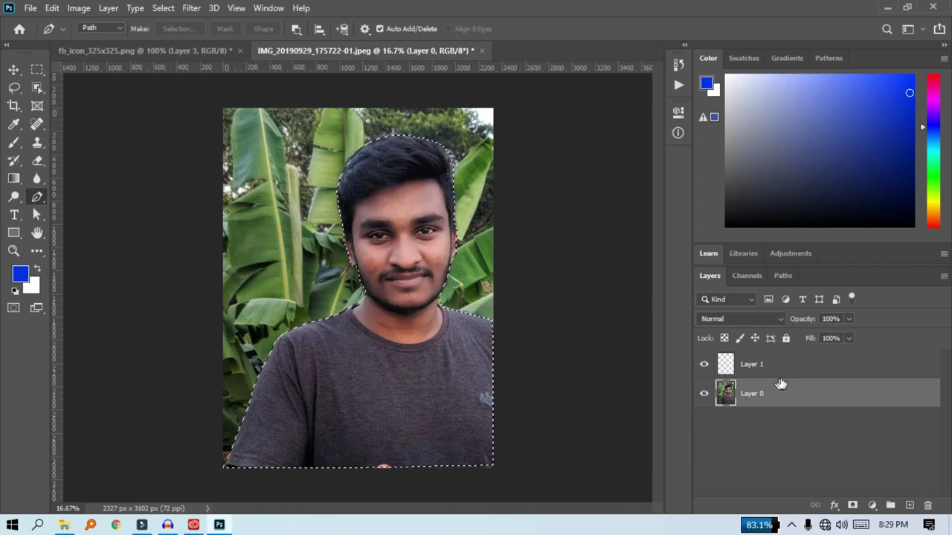
left_click(775, 363)
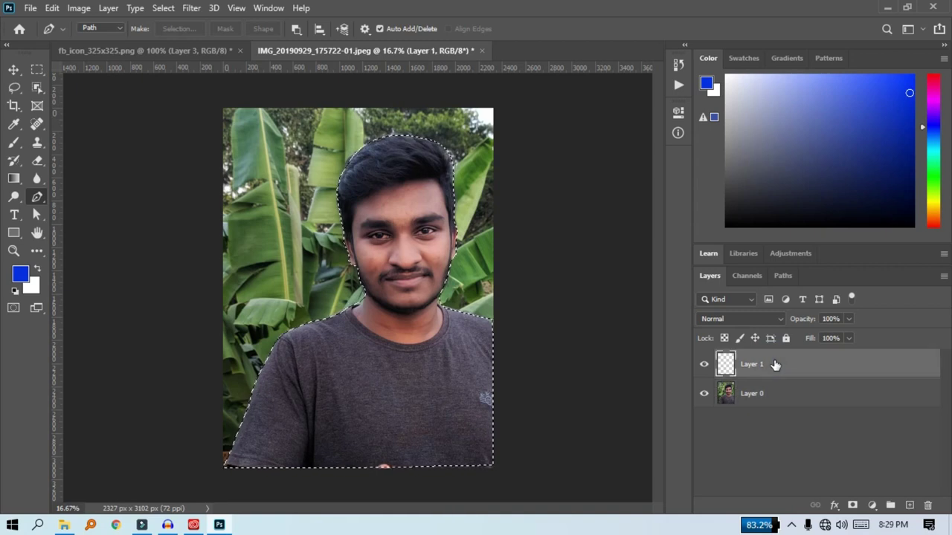
key("ctrl+d")
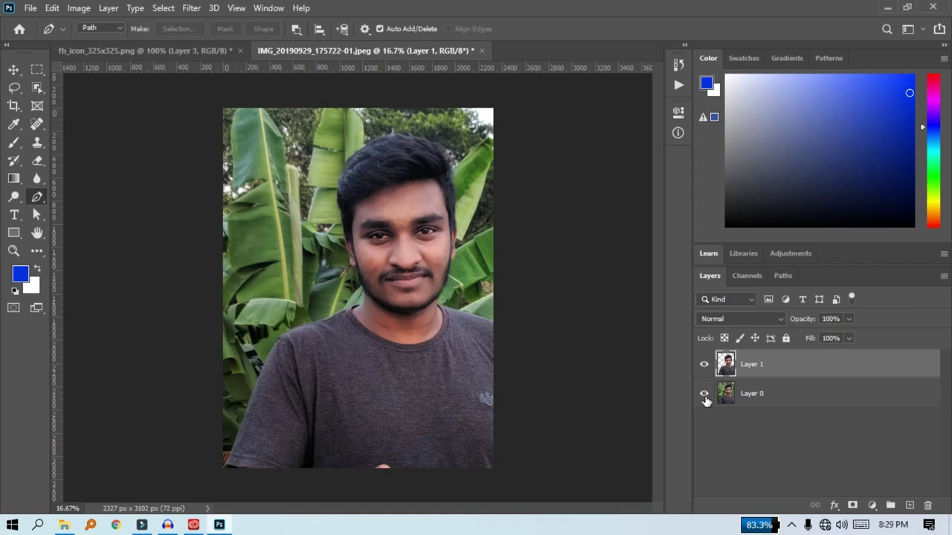
left_click(704, 395)
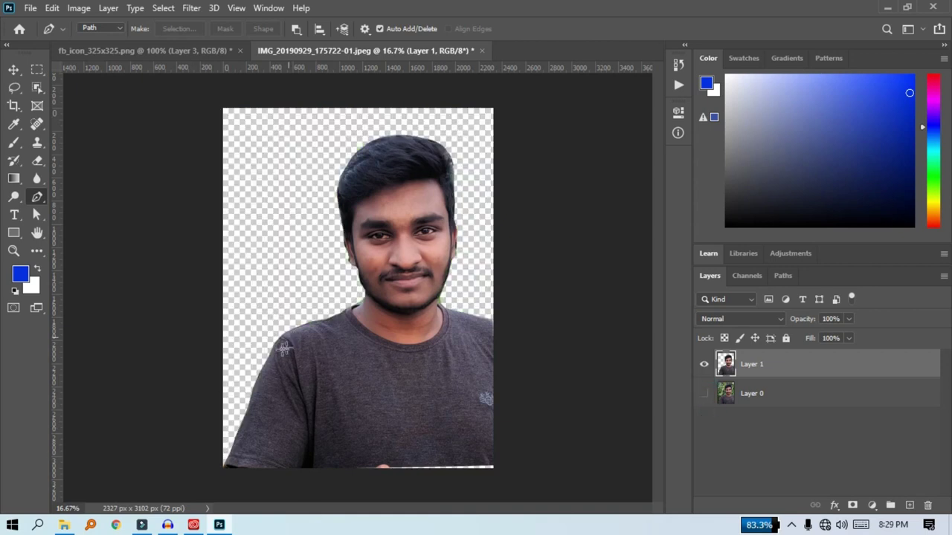
Nudge the cut-out man slightly down and add a white-filled Layer 2 beneath him
left_click(13, 69)
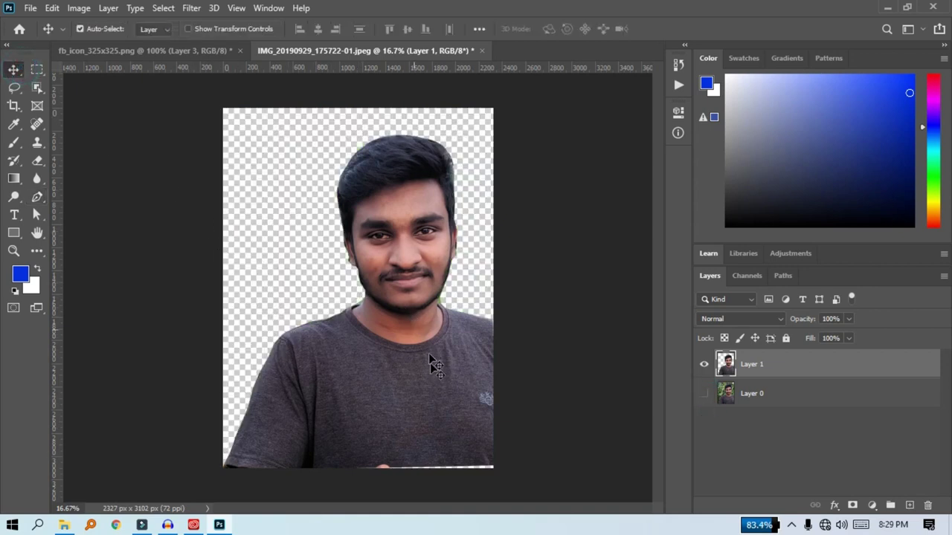
left_click_drag(436, 395, 436, 408)
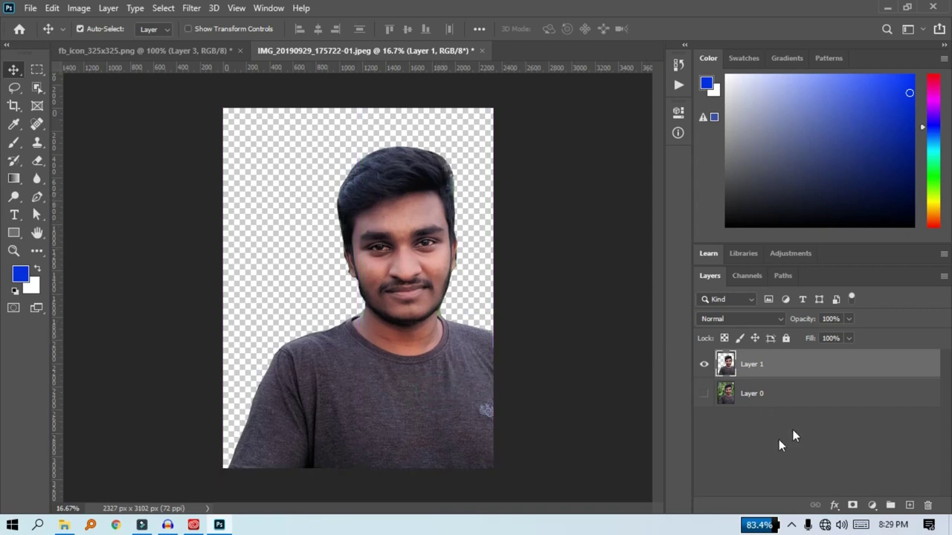
left_click(909, 505)
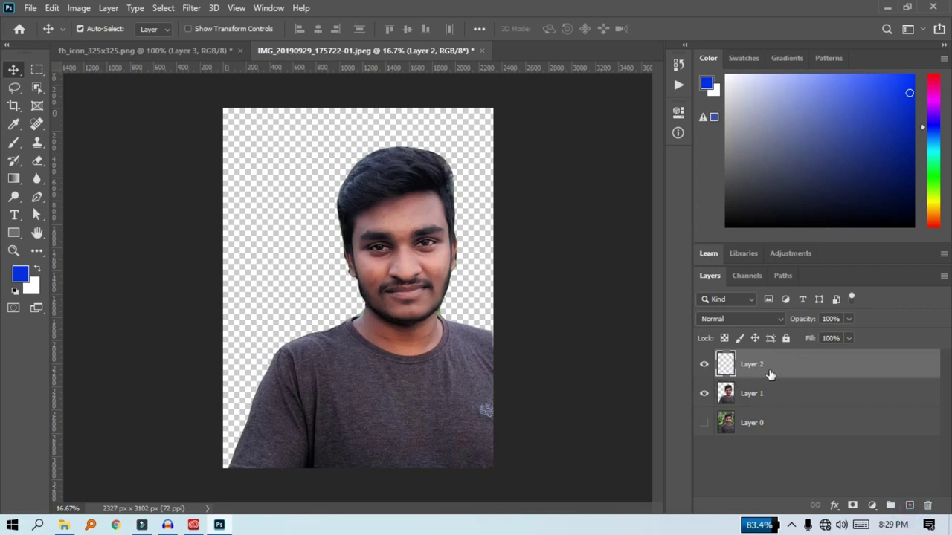
left_click_drag(789, 363, 790, 400)
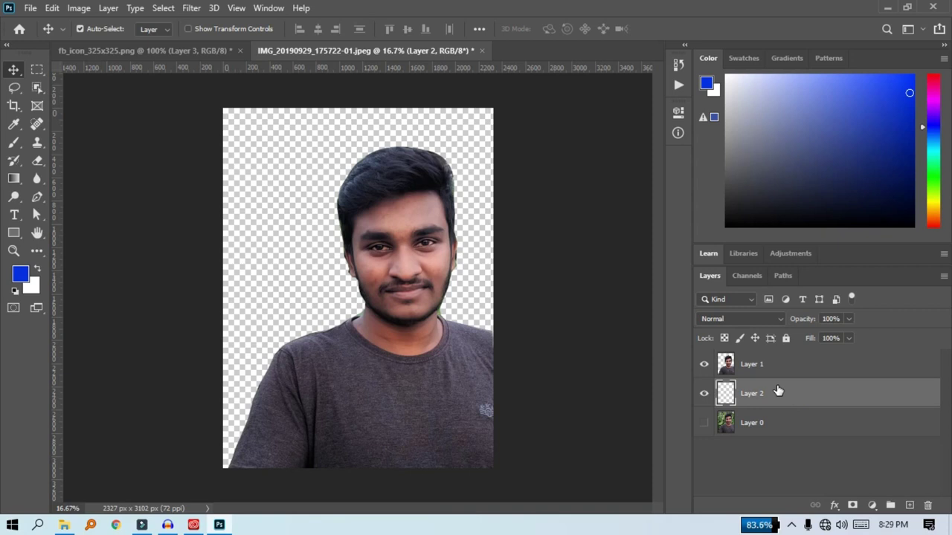
key("ctrl+BackSpace")
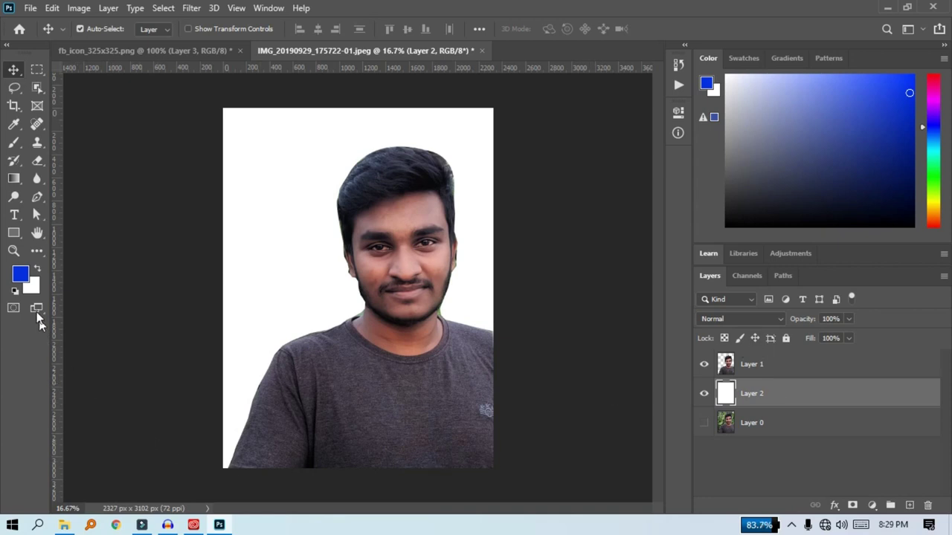
Pick a blue background colour and fill Layer 2 with it
left_click(34, 289)
left_click(627, 245)
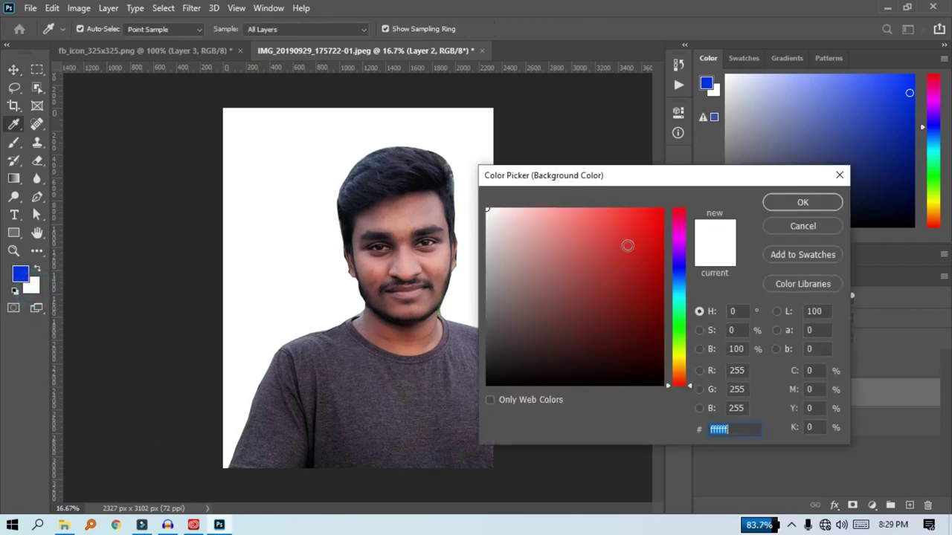
left_click(678, 281)
left_click(640, 223)
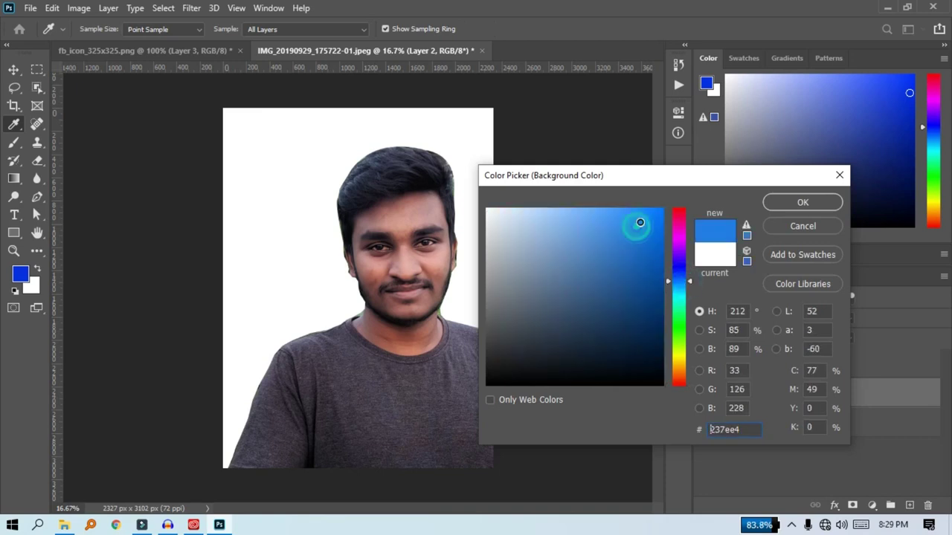
left_click(801, 200)
key("v")
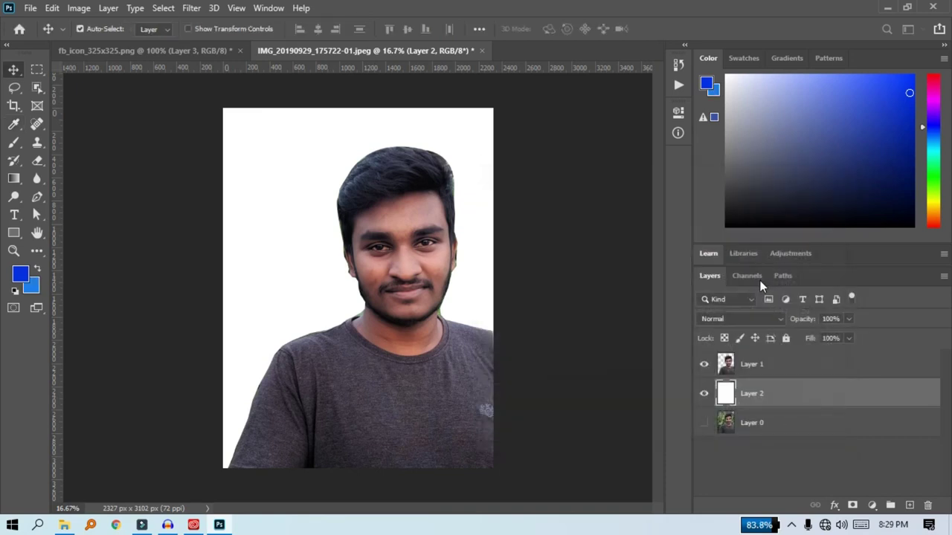
key("ctrl+BackSpace")
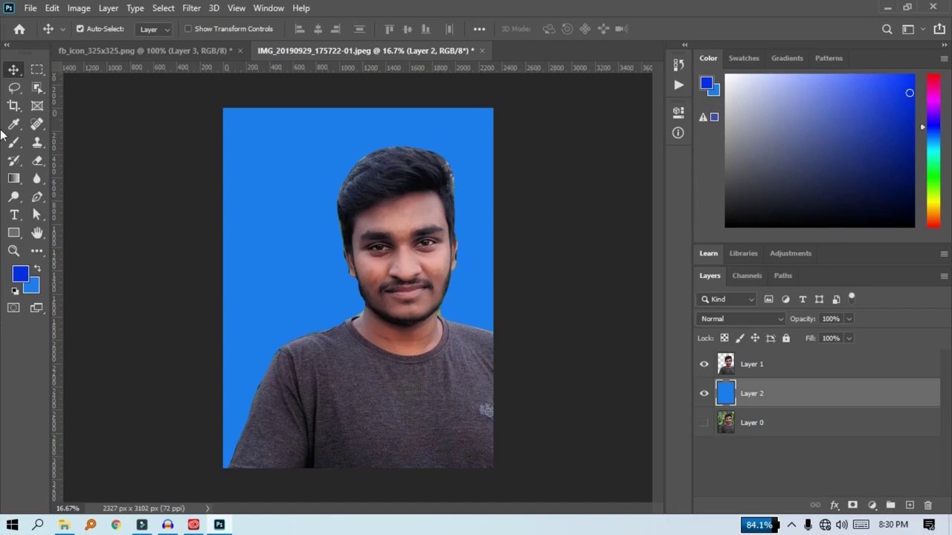
Drag the joanna-kosinska yellow pencil photo from Background Design into Photoshop and unlock its layer
left_click(65, 525)
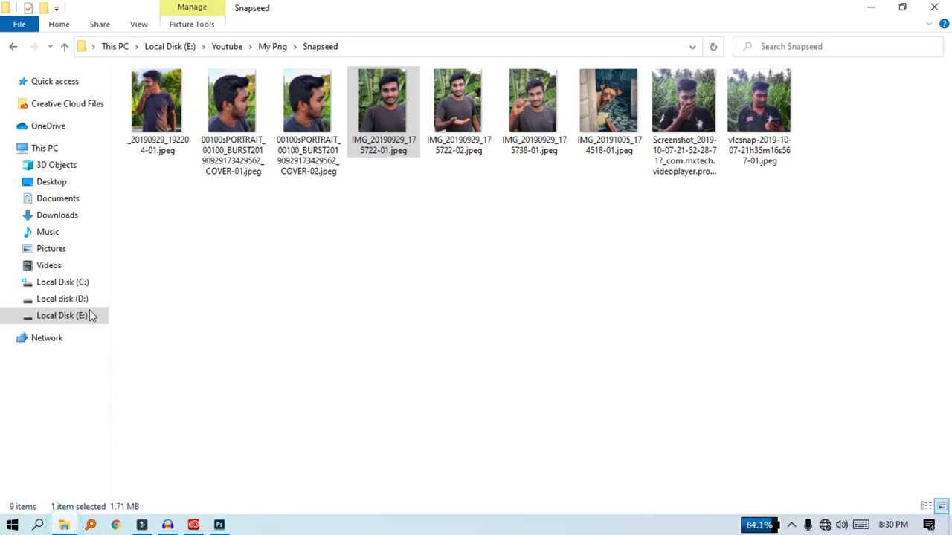
left_click(239, 51)
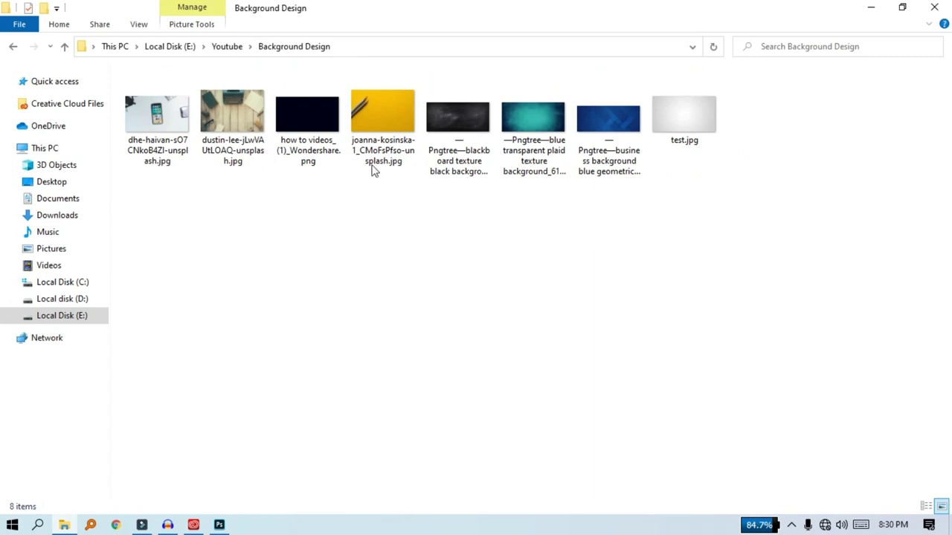
left_click(398, 108)
mouse_move(401, 108)
left_mouse_down()
mouse_move(327, 376)
mouse_move(399, 242)
mouse_move(555, 55)
left_mouse_up()
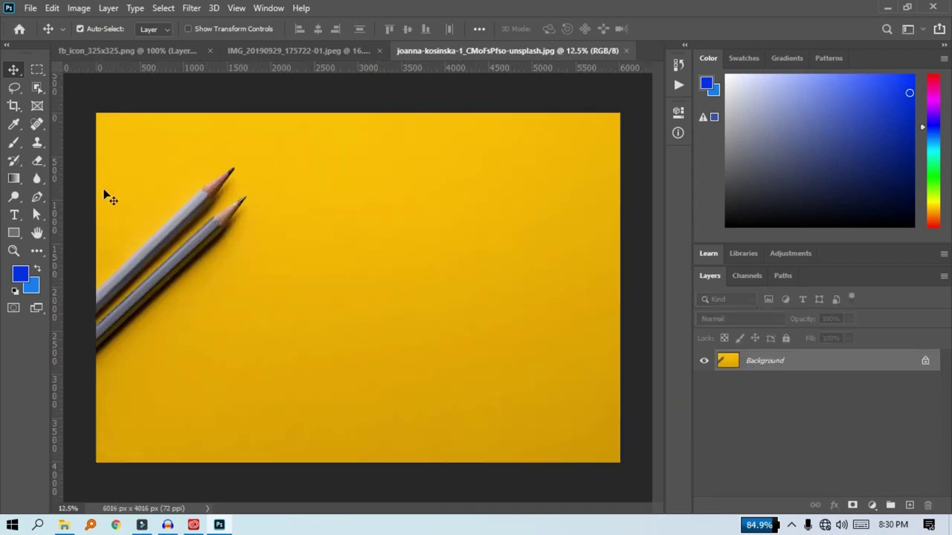
left_click(925, 363)
left_click(64, 525)
left_click(405, 294)
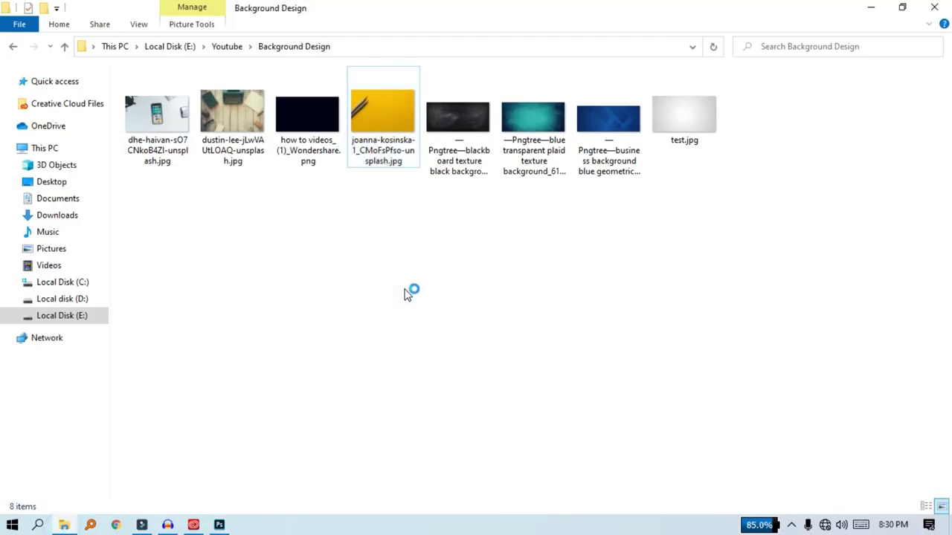
Go to the Mobile frame folder and drag student-background.png over to Photoshop
key("alt+Up")
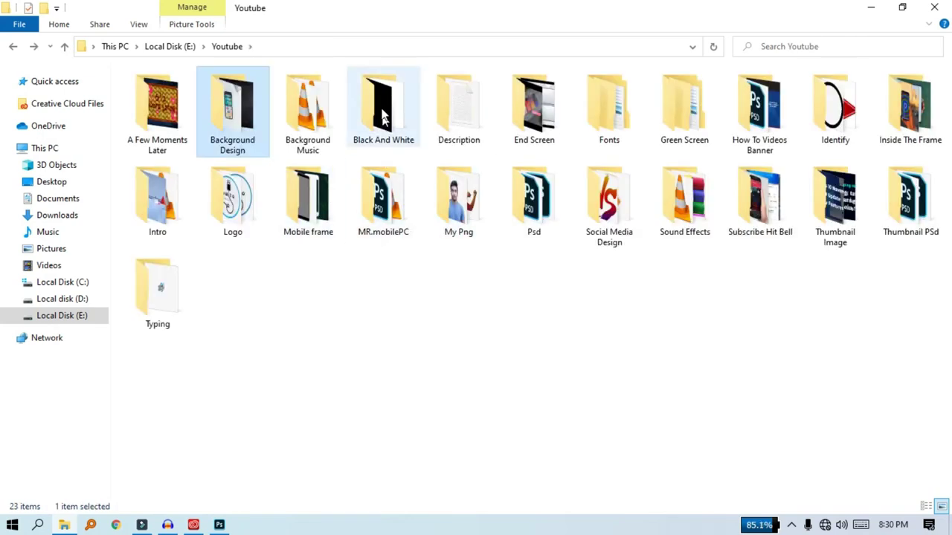
left_click(383, 111)
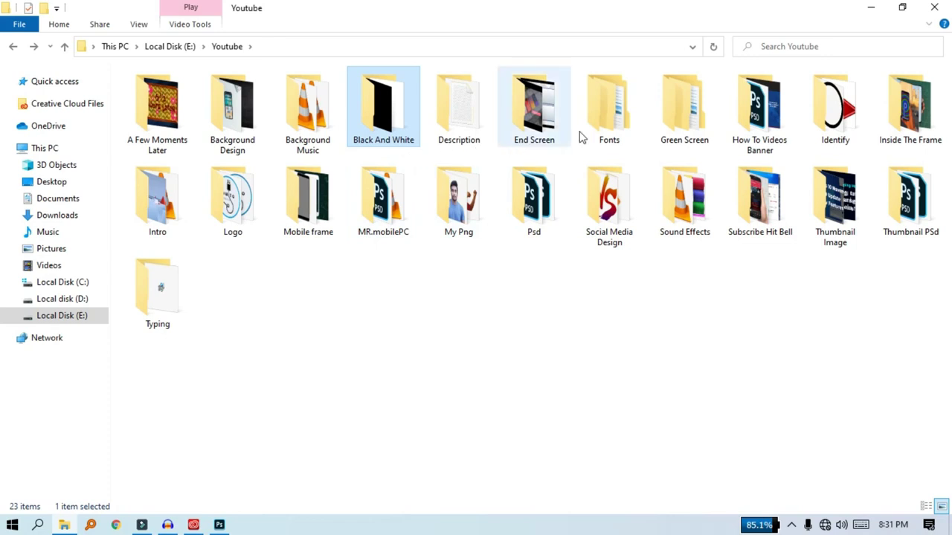
key("m")
key("Return")
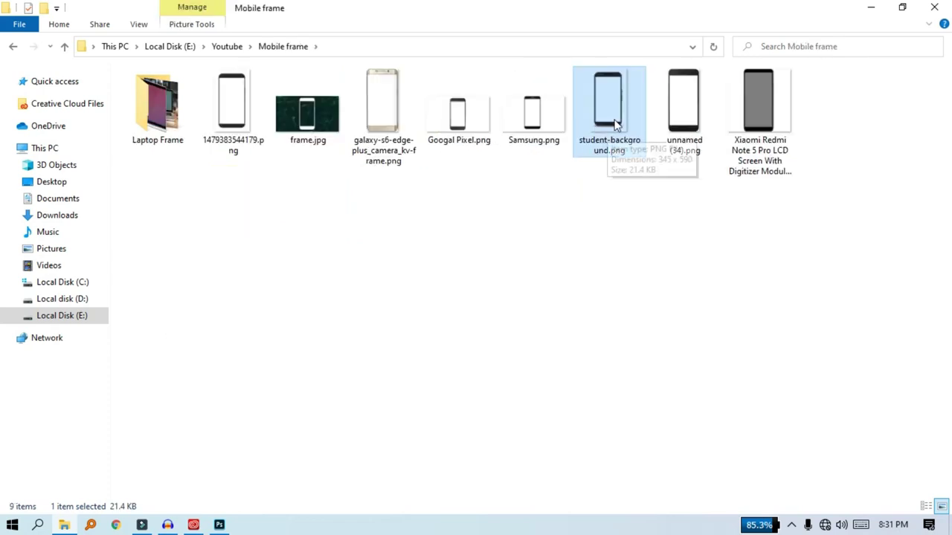
mouse_move(597, 151)
left_mouse_down()
mouse_move(223, 526)
mouse_move(349, 316)
left_mouse_up()
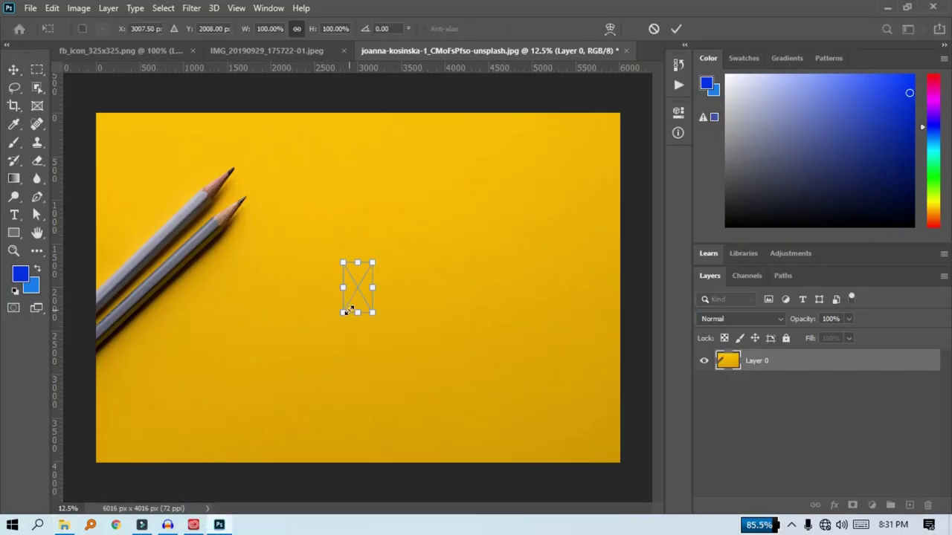
Scale the student-background phone frame to nearly full photo height, centre it, and commit
left_click_drag(371, 313, 483, 431)
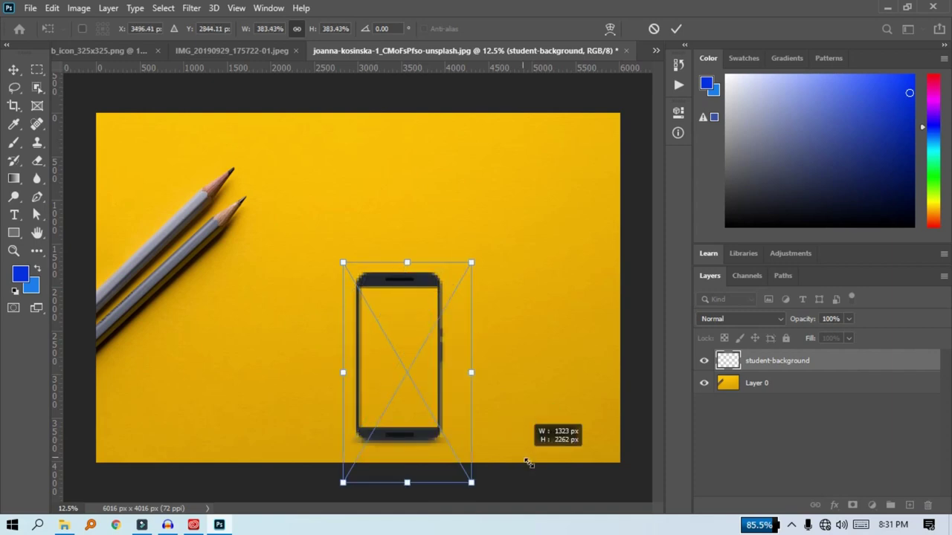
left_click_drag(483, 431, 511, 436)
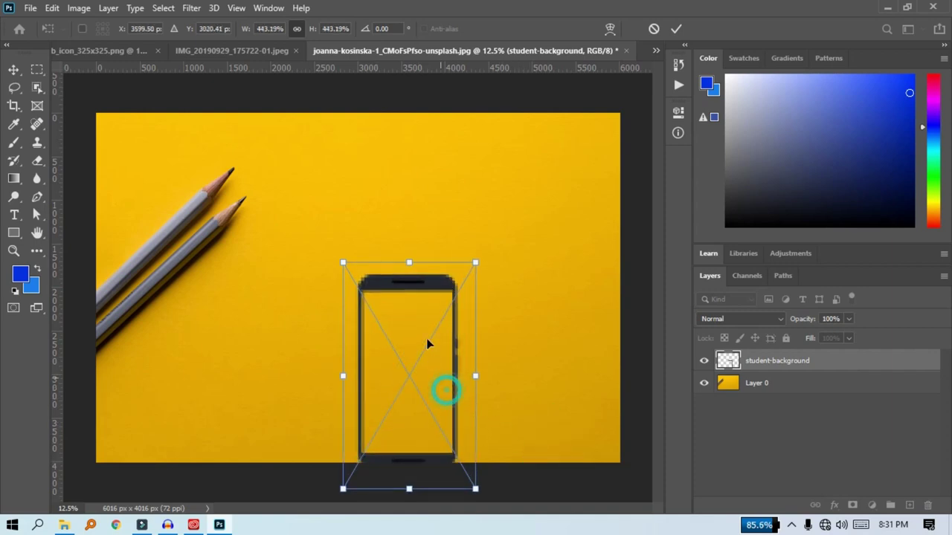
left_click_drag(444, 387, 379, 237)
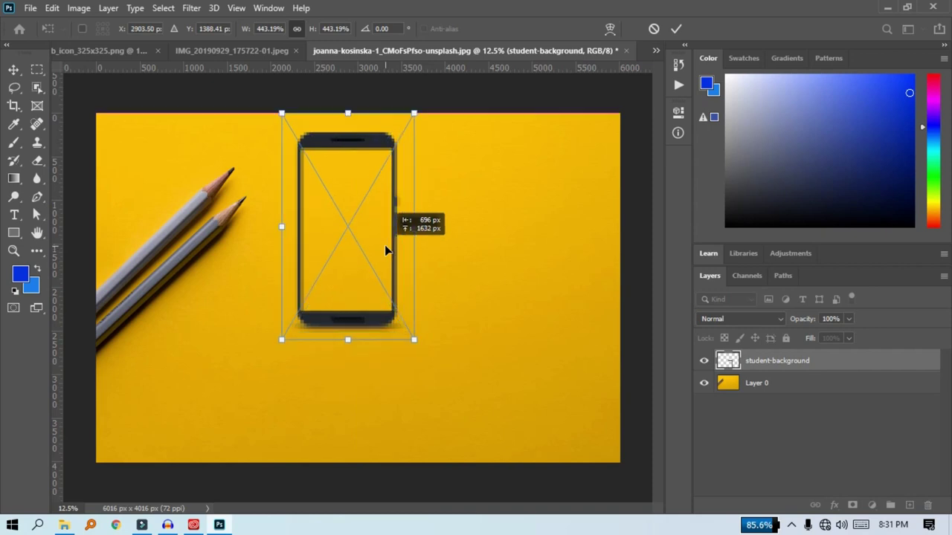
left_click_drag(413, 340, 500, 438)
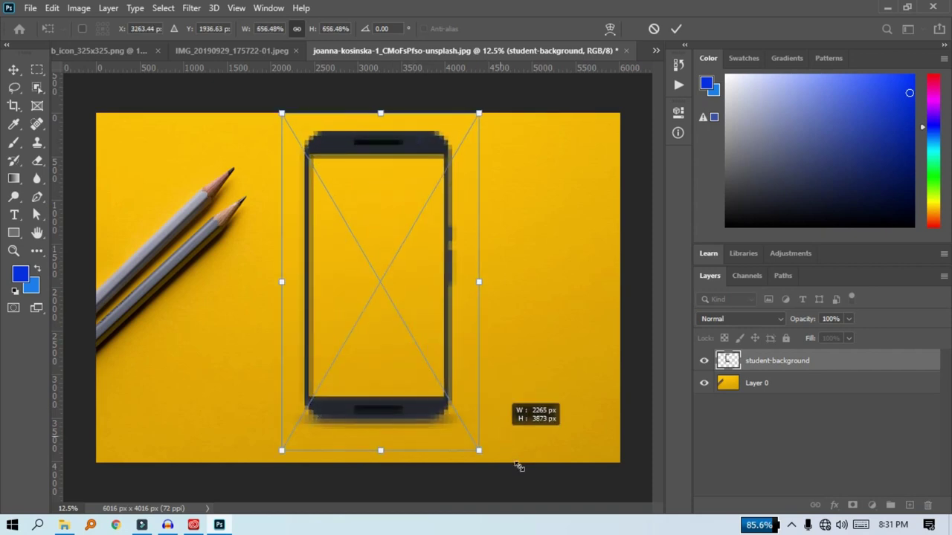
left_click_drag(500, 437, 519, 470)
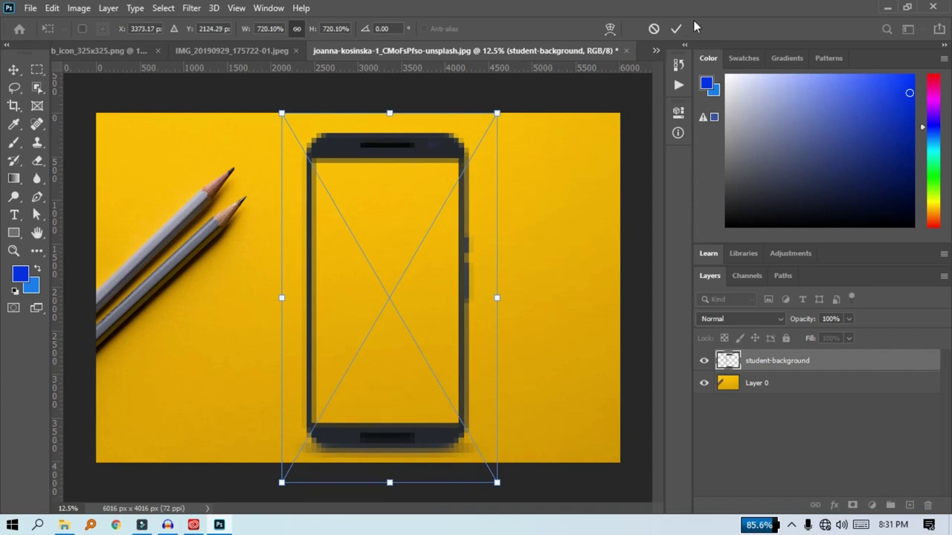
left_click(676, 28)
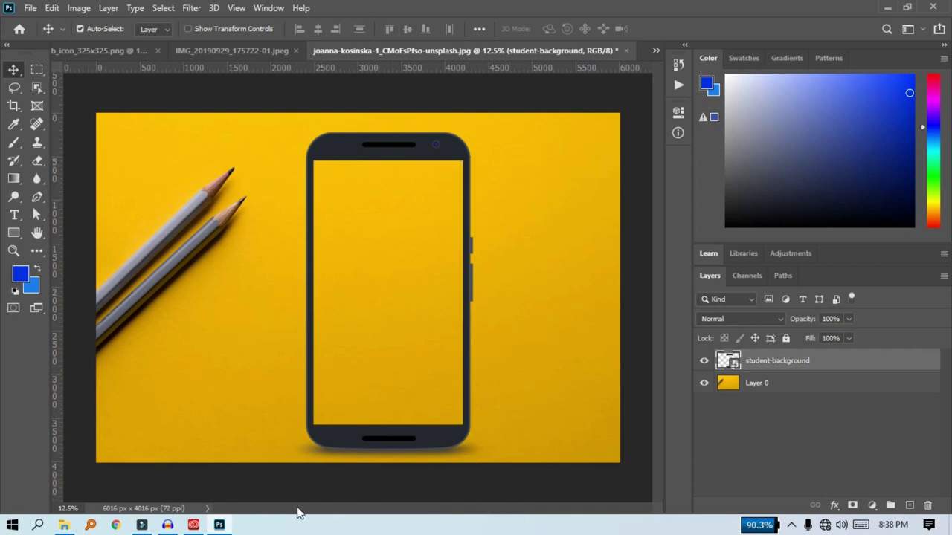
left_click(44, 197)
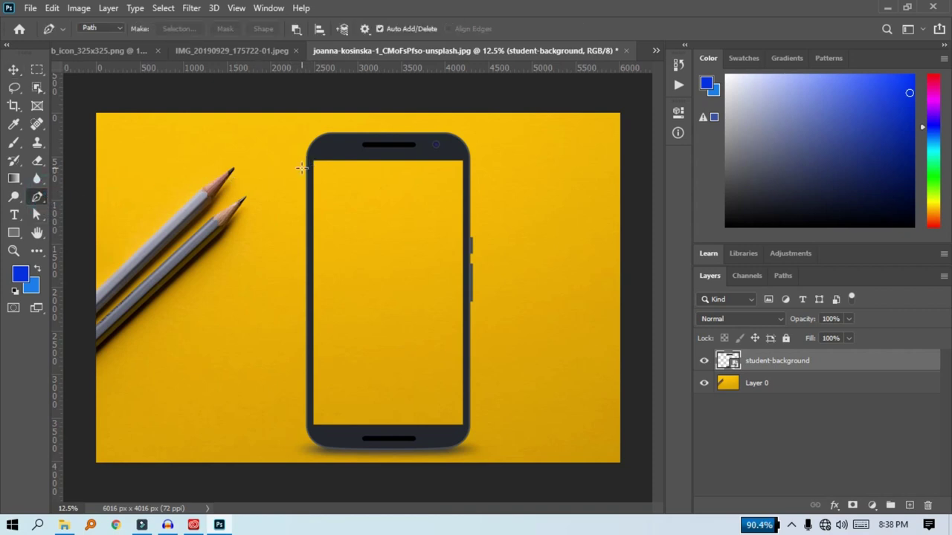
key("ctrl+plus")
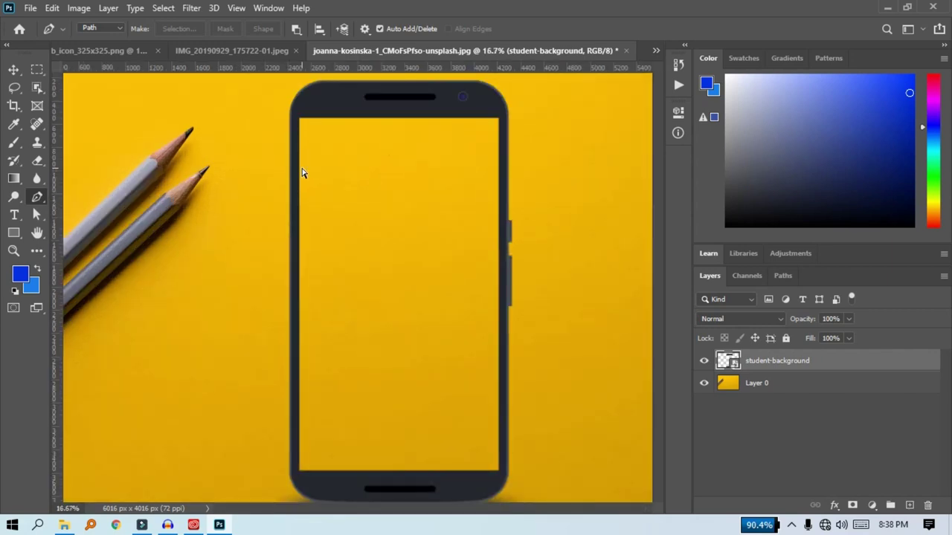
key("ctrl+minus")
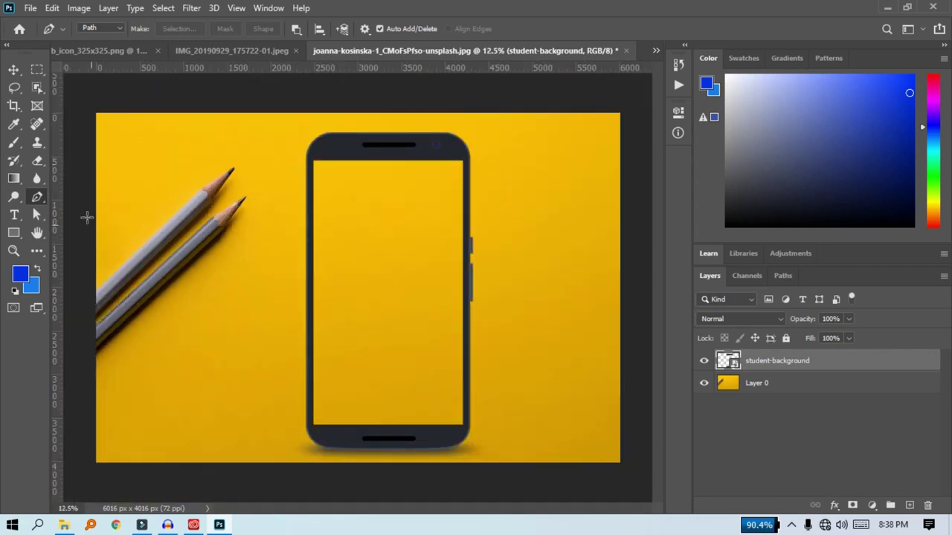
right_click(37, 196)
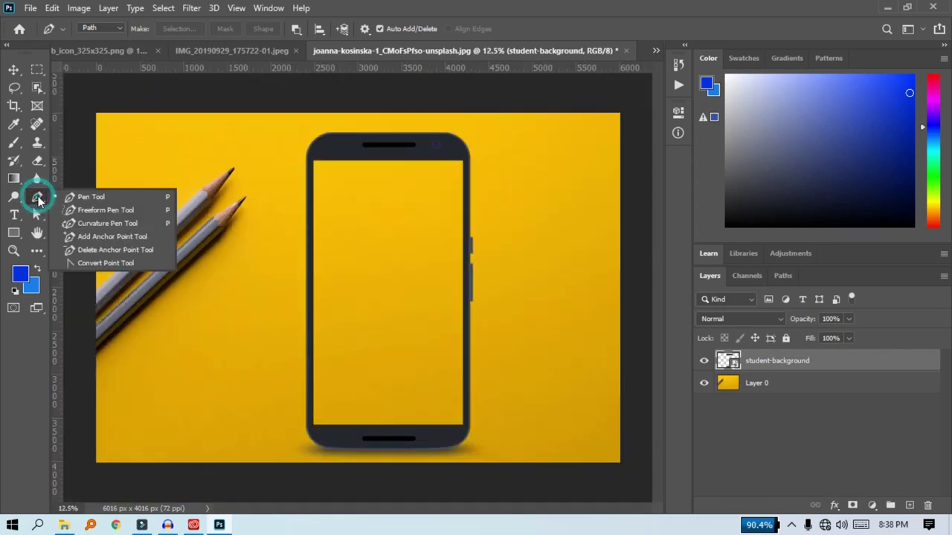
left_click(91, 223)
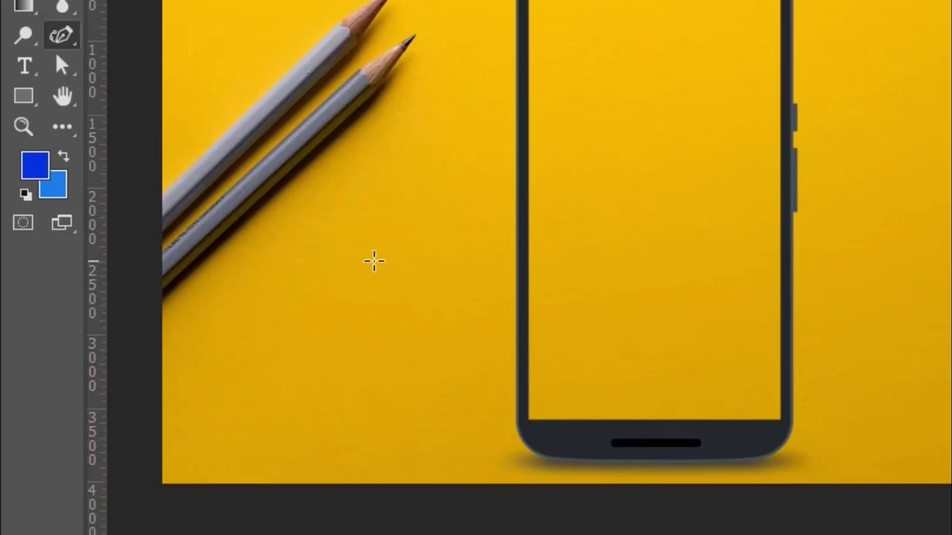
left_click(220, 332)
left_click(464, 176)
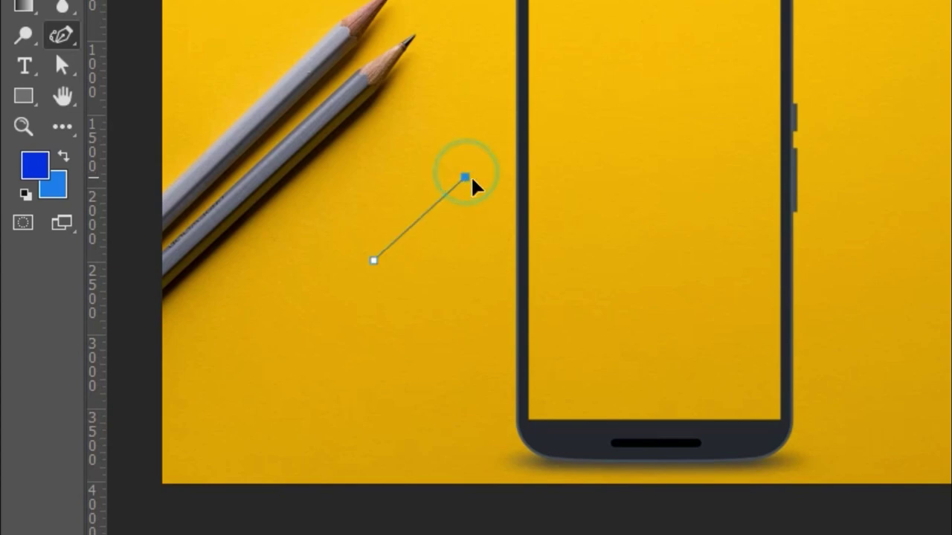
left_click(529, 249)
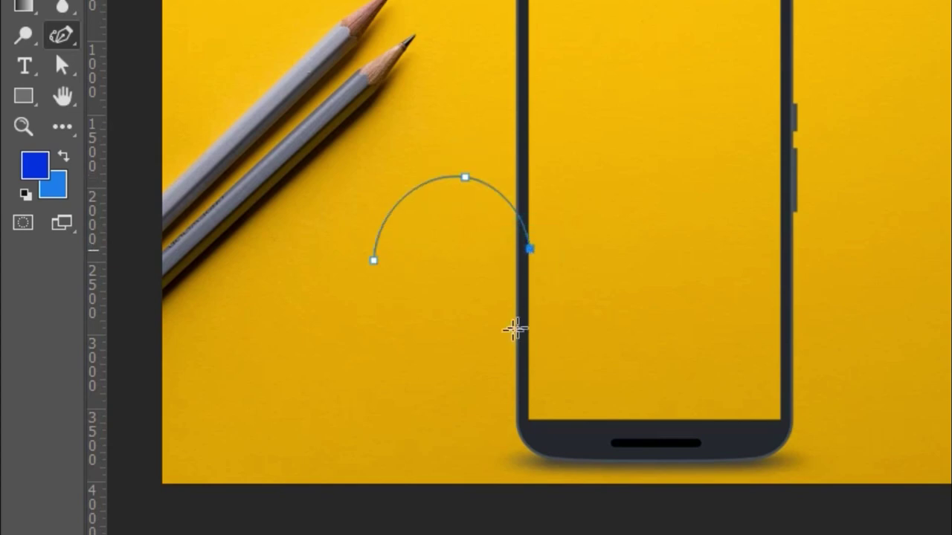
left_click(449, 332)
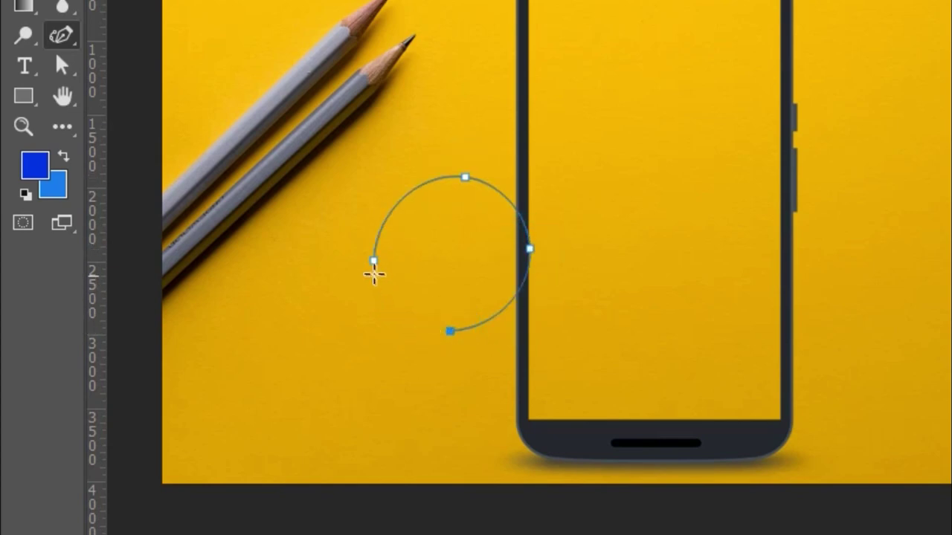
left_click(371, 261)
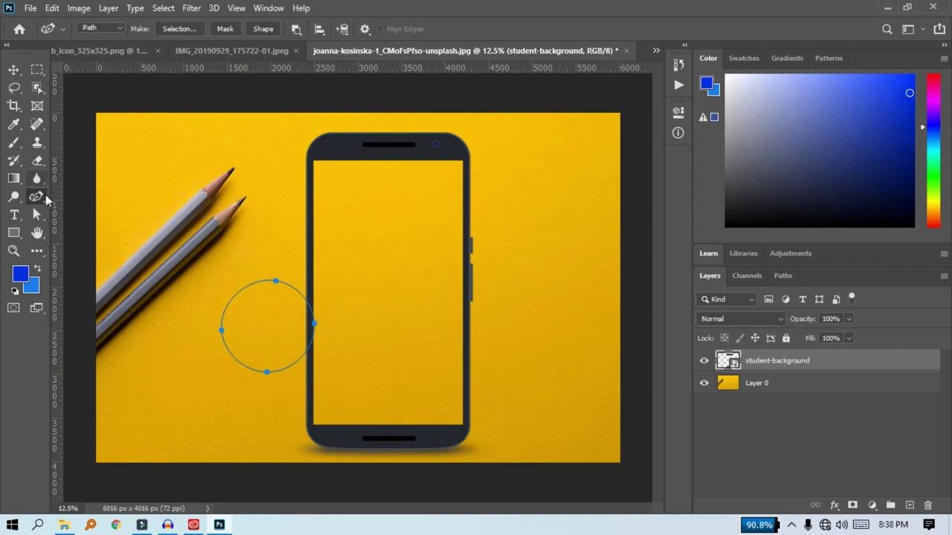
right_click(39, 197)
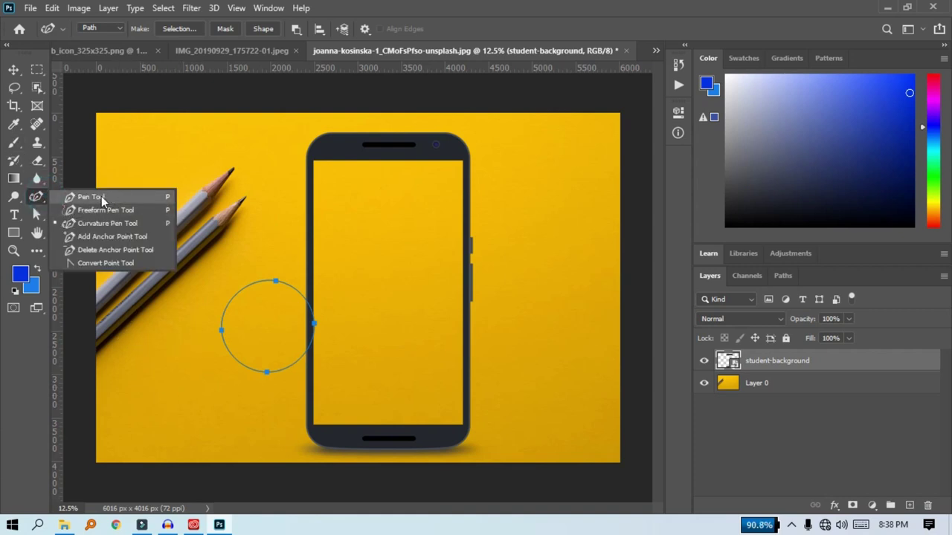
left_click(301, 289)
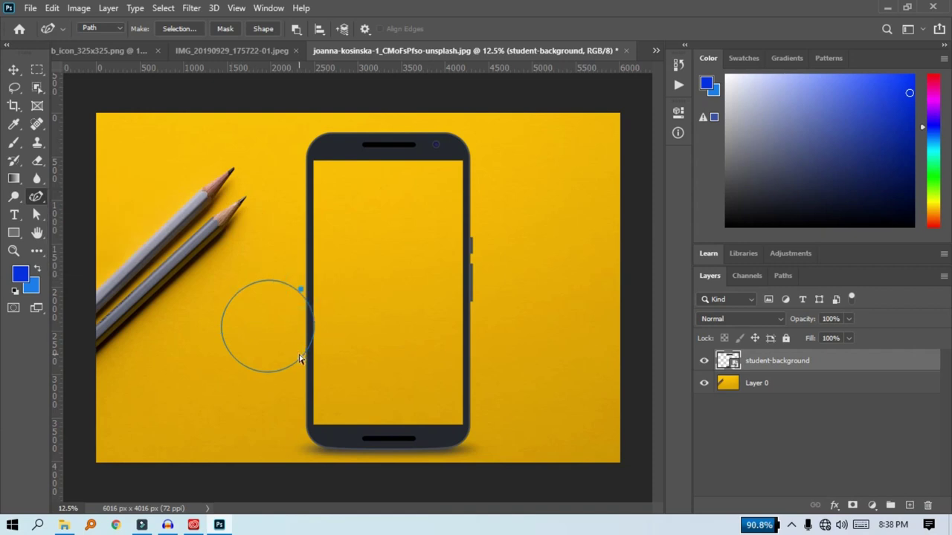
key("ctrl+Return")
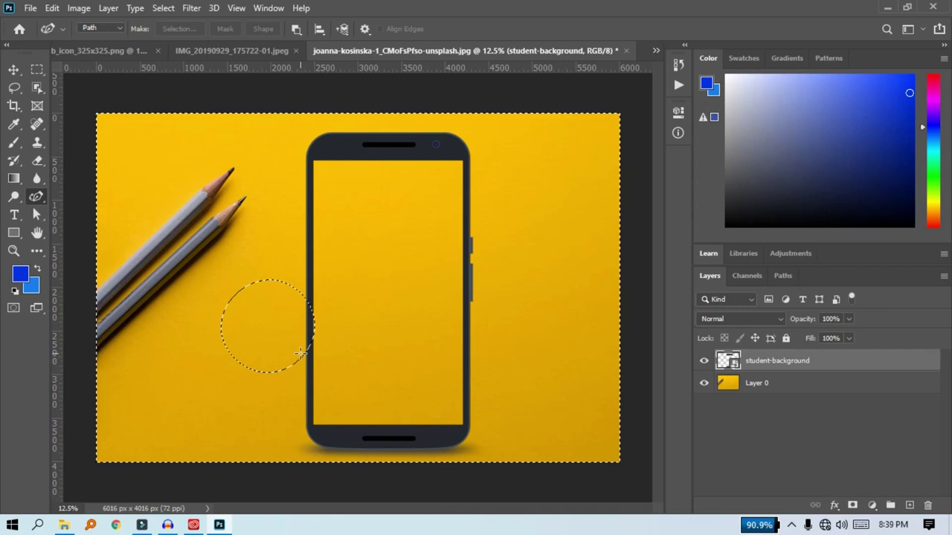
key("ctrl+d")
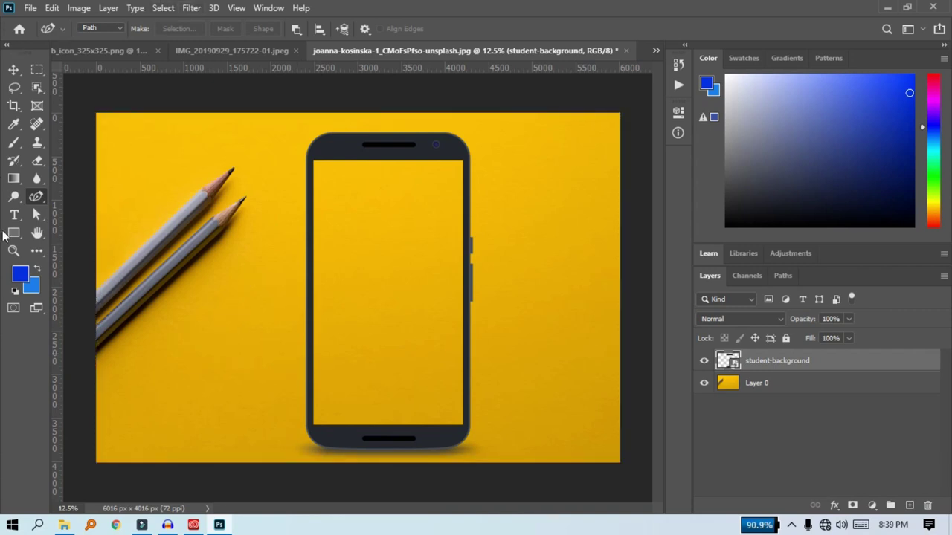
Switch to the standard Pen tool and anchor the phone screen's top-left and top-right corners
right_click(37, 196)
left_click(83, 197)
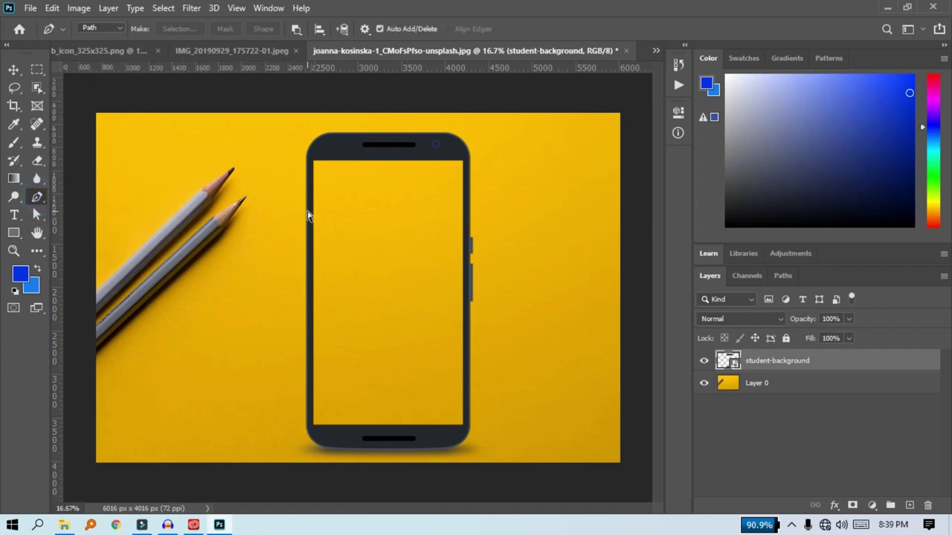
key("ctrl+plus")
key("ctrl+plus")
scroll(307, 211, "up", 2)
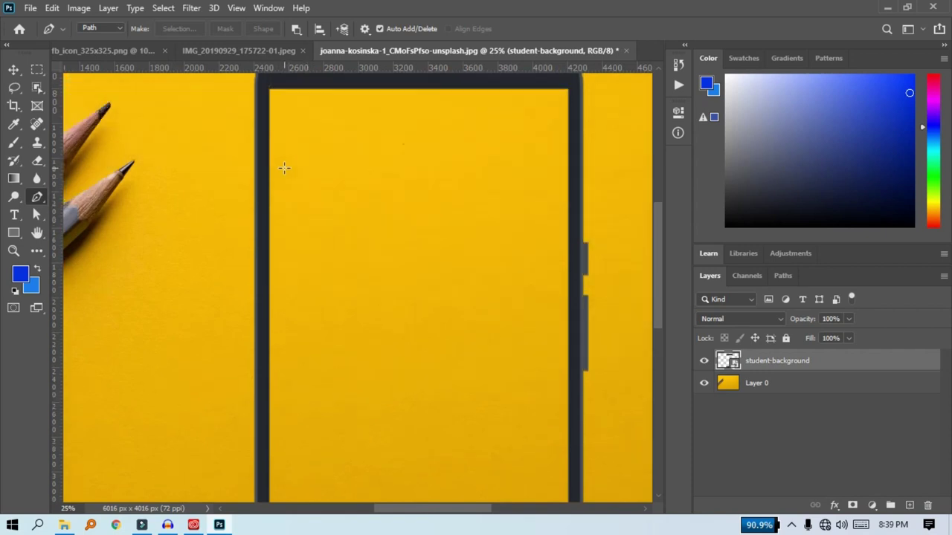
scroll(278, 164, "up", 2)
scroll(271, 179, "up", 2)
left_click(266, 184)
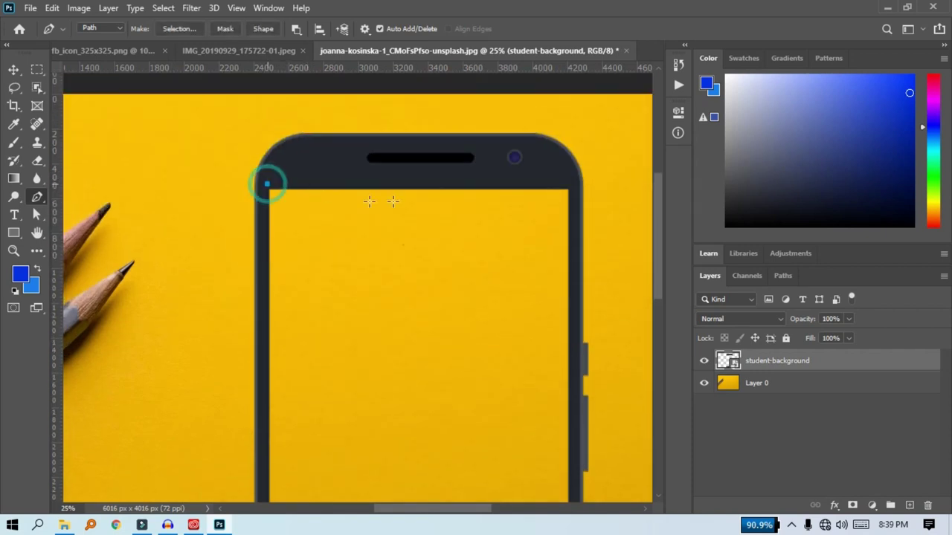
left_click(567, 180)
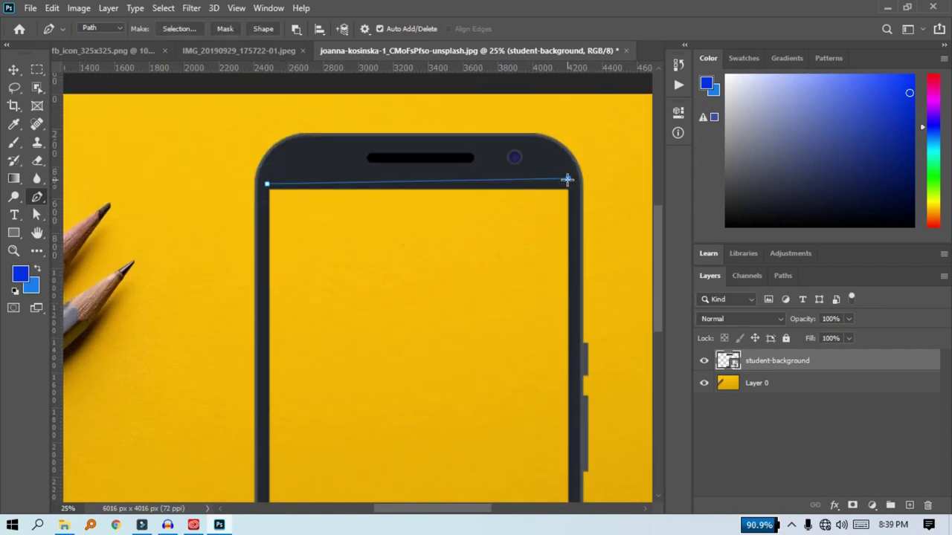
Add the screen's bottom corners, close the path, and invert the selection to the screen
scroll(564, 181, "down", 5)
scroll(561, 216, "down", 4)
scroll(565, 312, "down", 2)
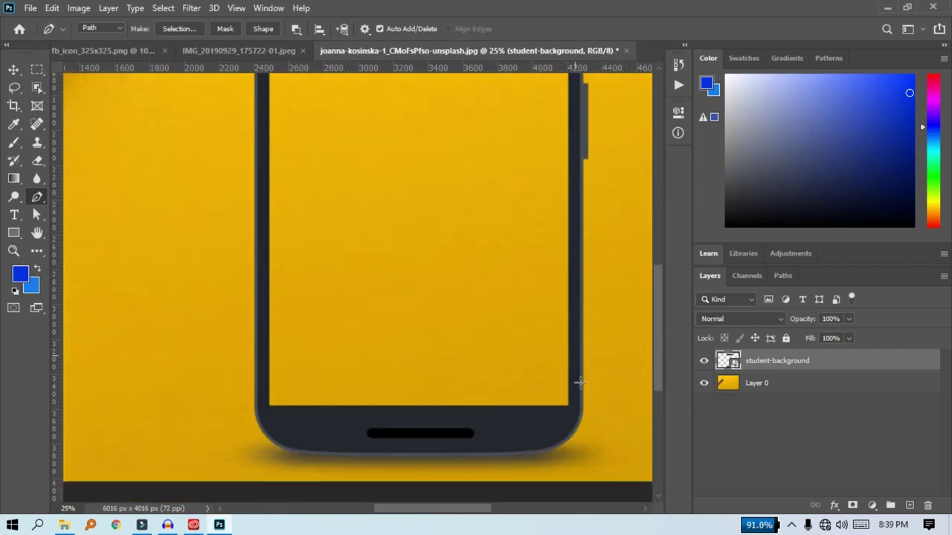
left_click(572, 411)
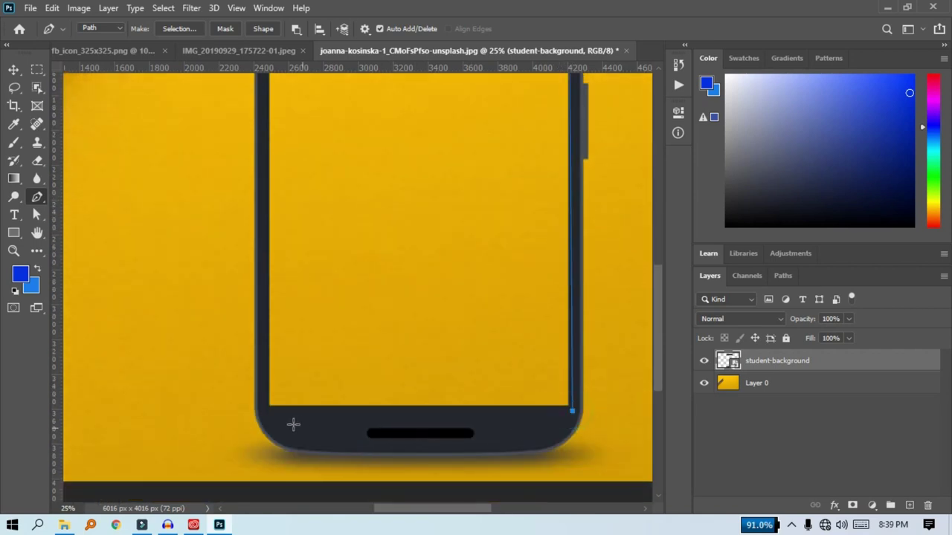
left_click(267, 412)
scroll(287, 382, "up", 5)
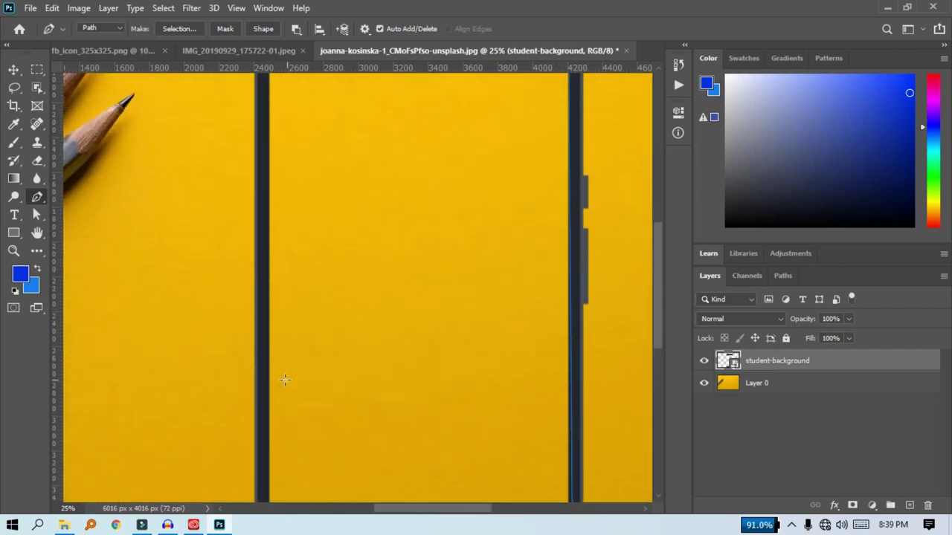
scroll(287, 382, "up", 2)
scroll(234, 210, "up", 1)
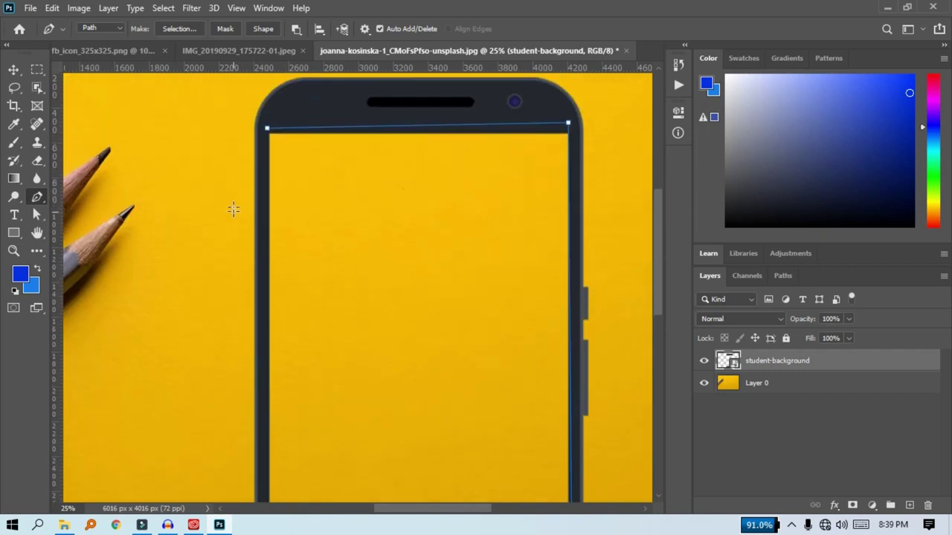
left_click(267, 129)
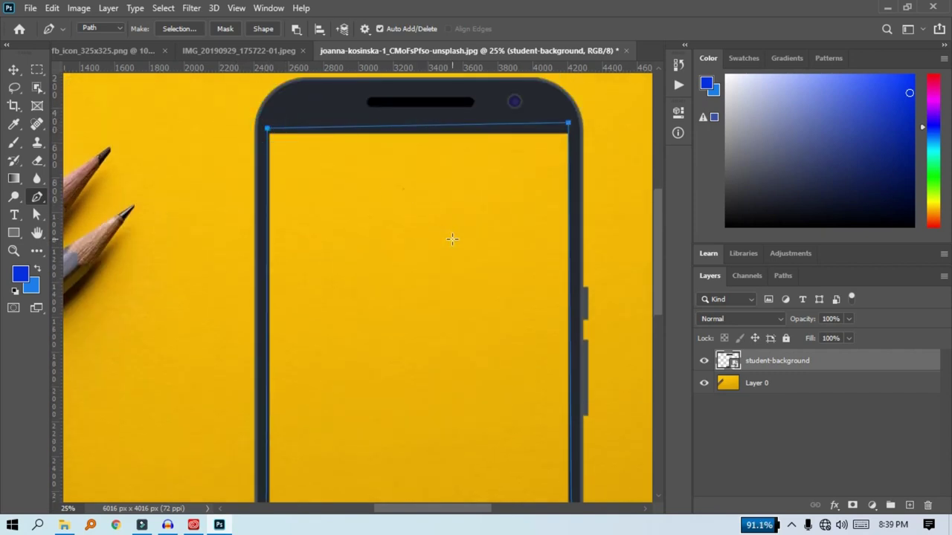
key("ctrl+minus")
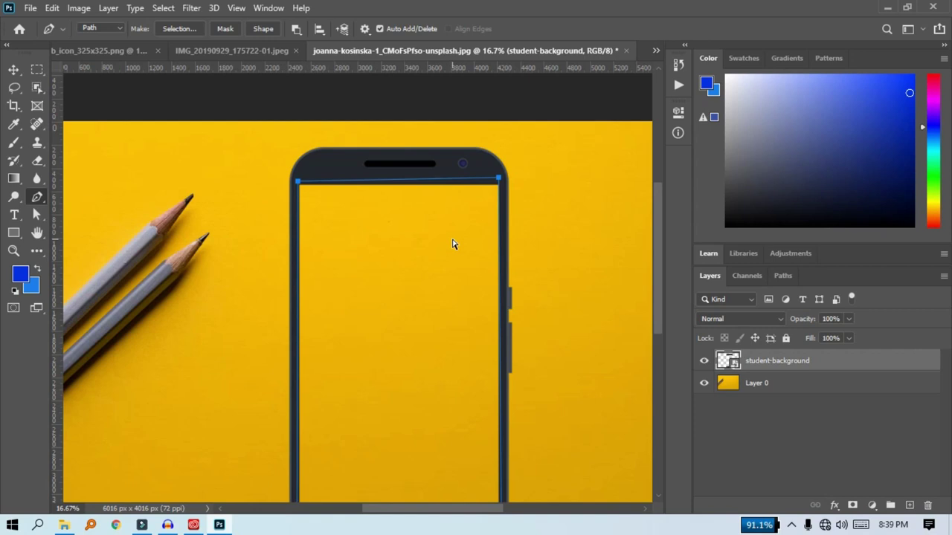
key("ctrl+minus")
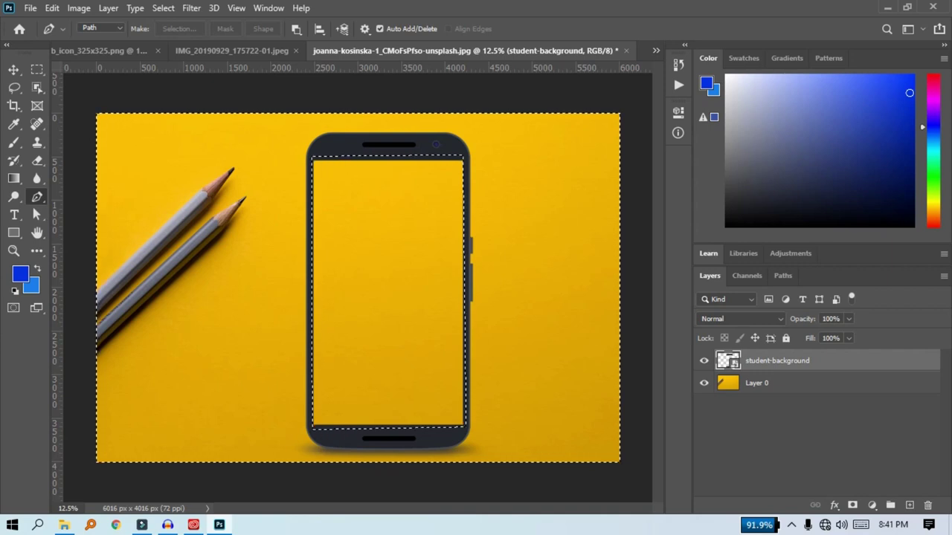
key("ctrl+shift+i")
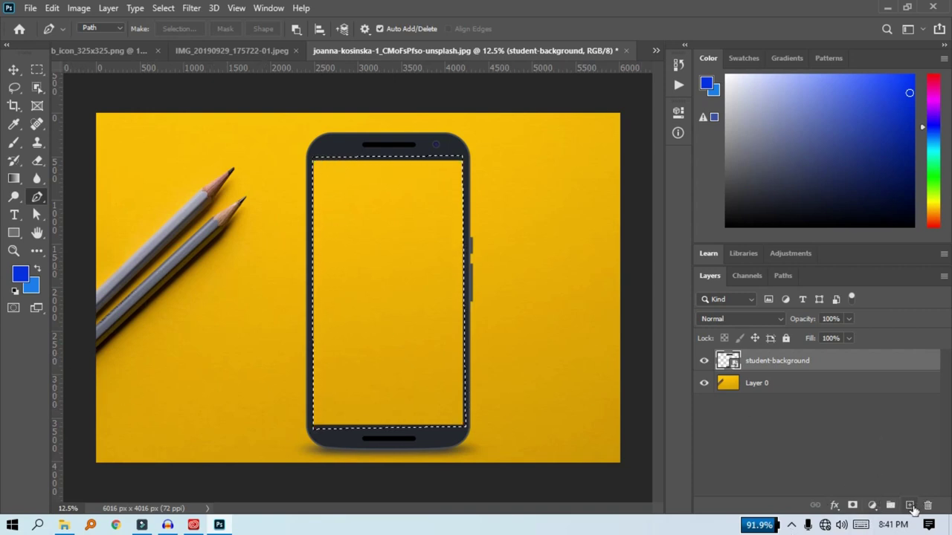
Fill the phone screen selection with black on a new layer, then deselect
left_click(910, 505)
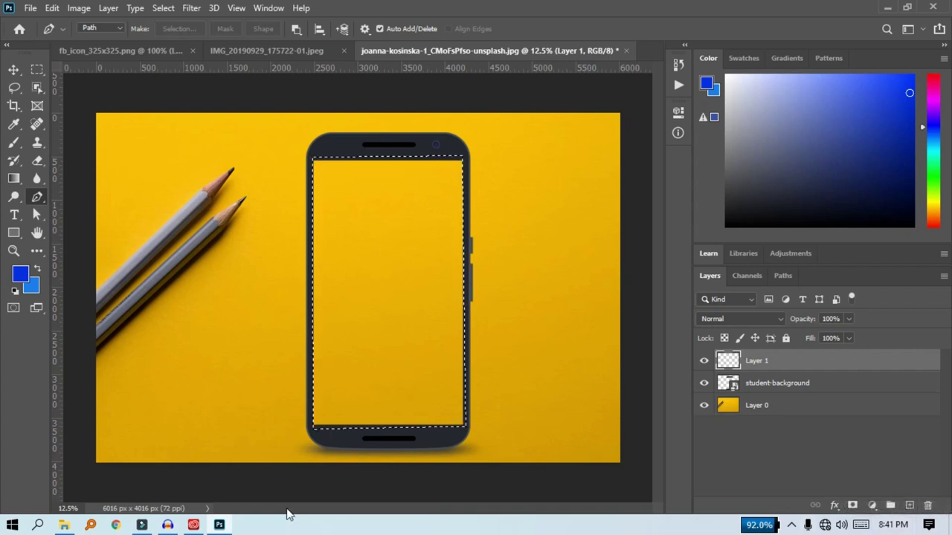
left_click(15, 291)
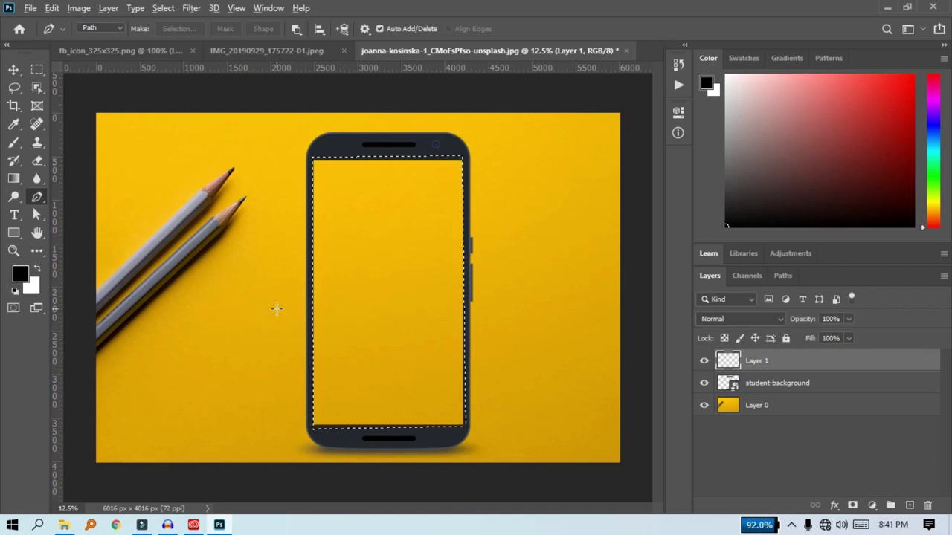
key("alt+BackSpace")
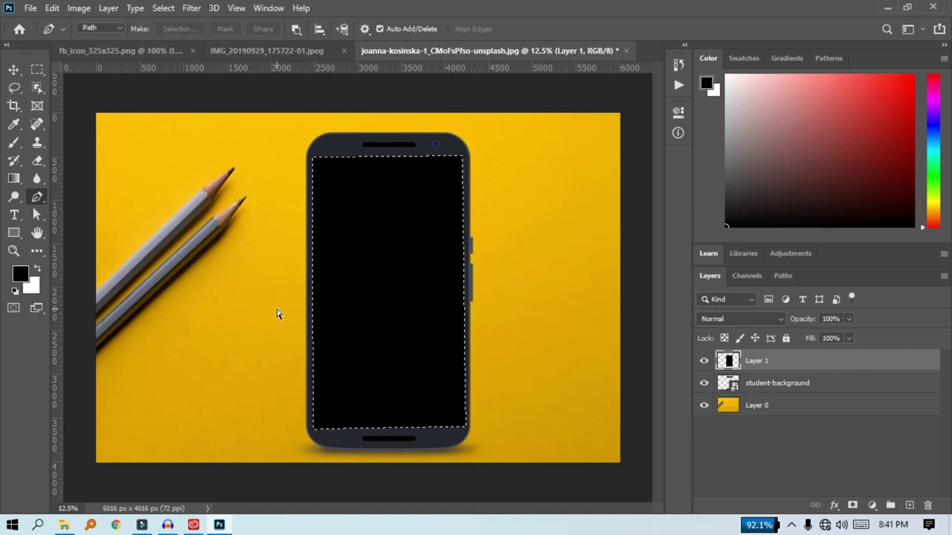
key("ctrl+d")
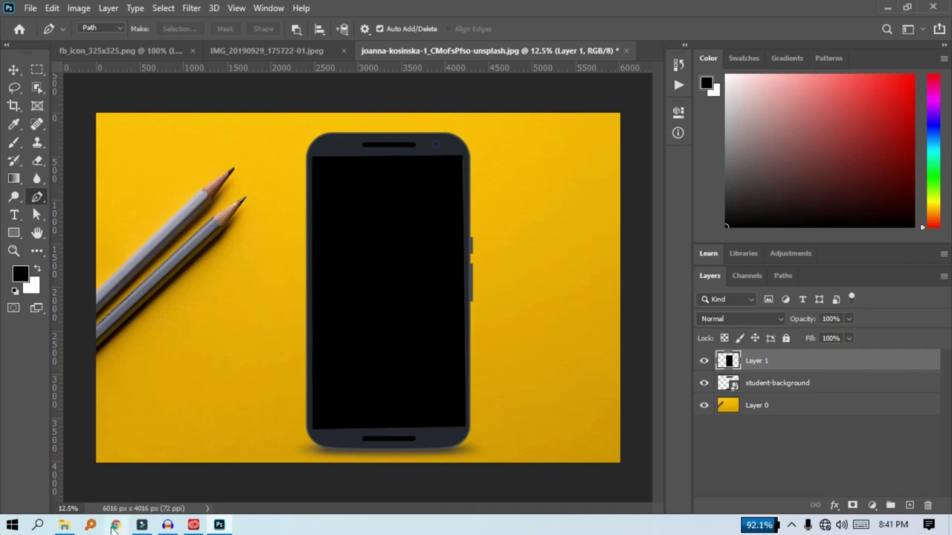
left_click(64, 525)
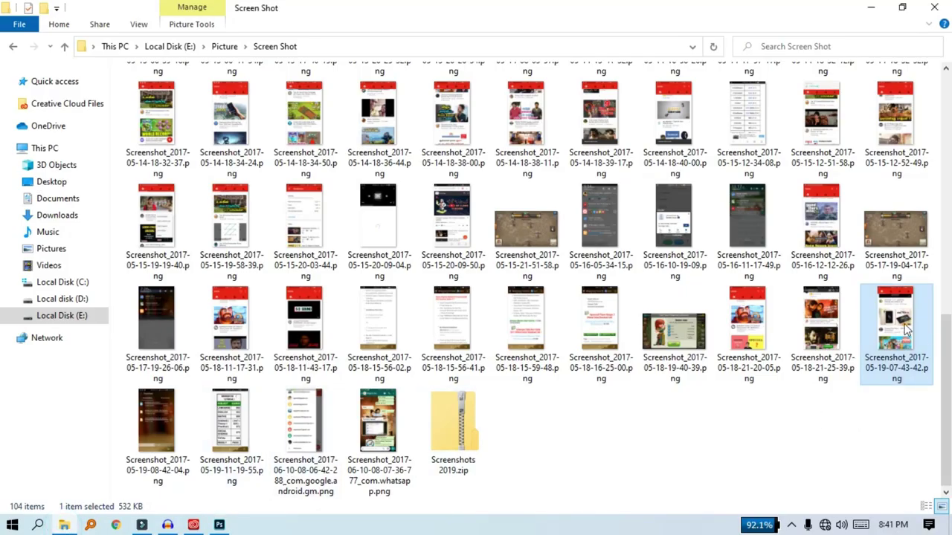
left_click_drag(905, 327, 216, 528)
left_click_drag(214, 527, 417, 273)
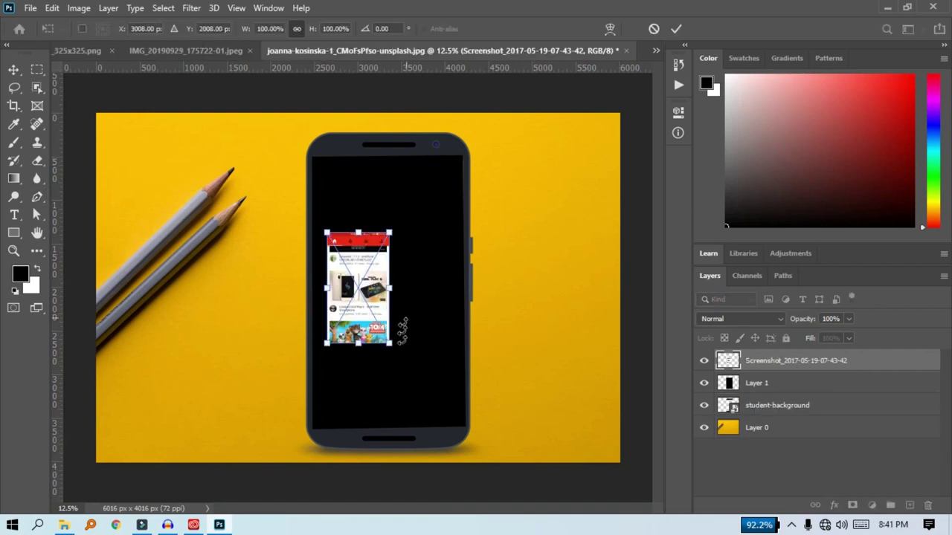
Scale the app screenshot to about 264.75% and position it over the phone's black screen
left_click_drag(389, 342, 445, 410)
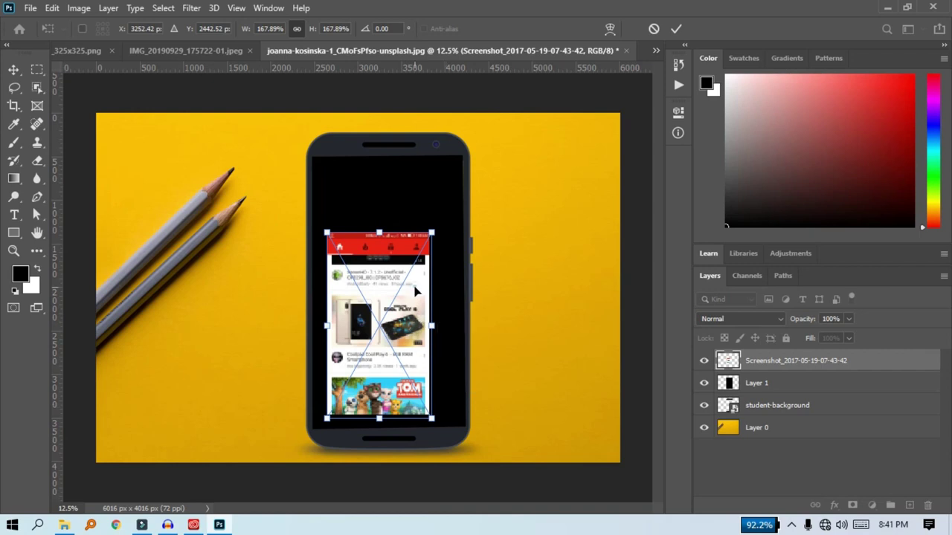
left_click_drag(419, 296, 416, 195)
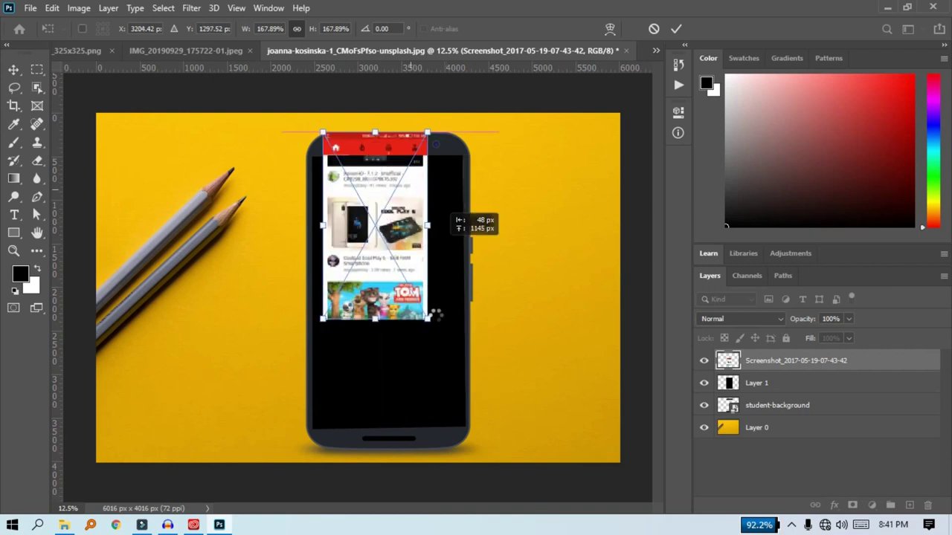
mouse_move(428, 318)
left_mouse_down()
mouse_move(482, 397)
mouse_move(487, 428)
left_mouse_up()
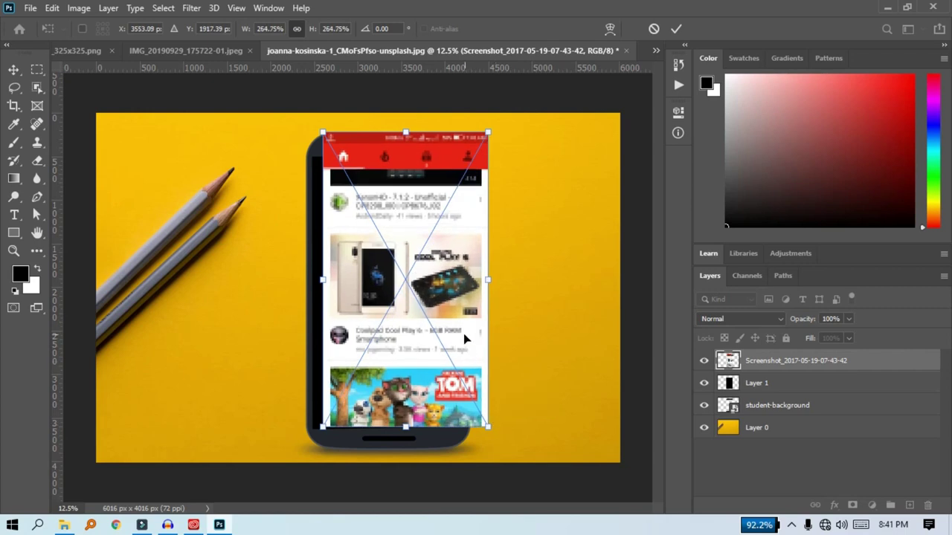
mouse_move(464, 339)
left_mouse_down()
mouse_move(449, 352)
mouse_move(451, 344)
left_mouse_up()
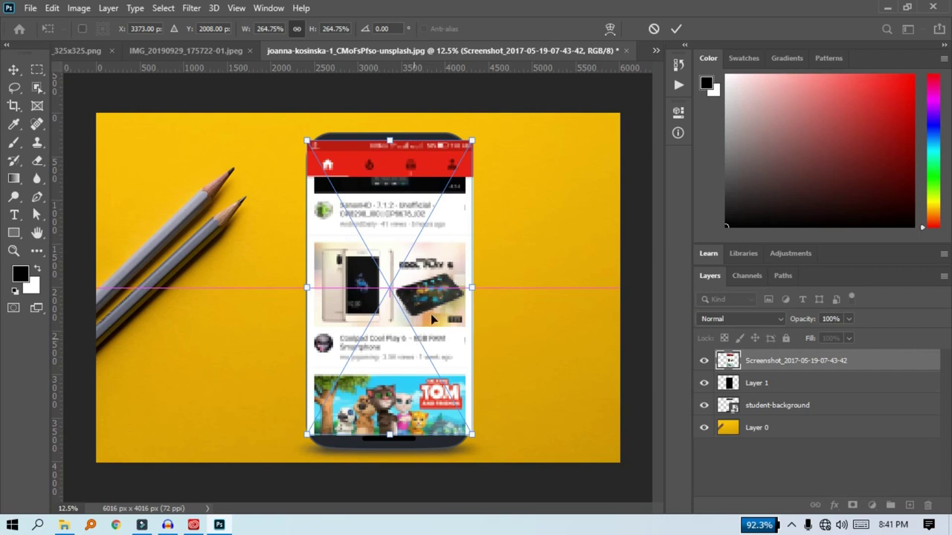
left_click(679, 29)
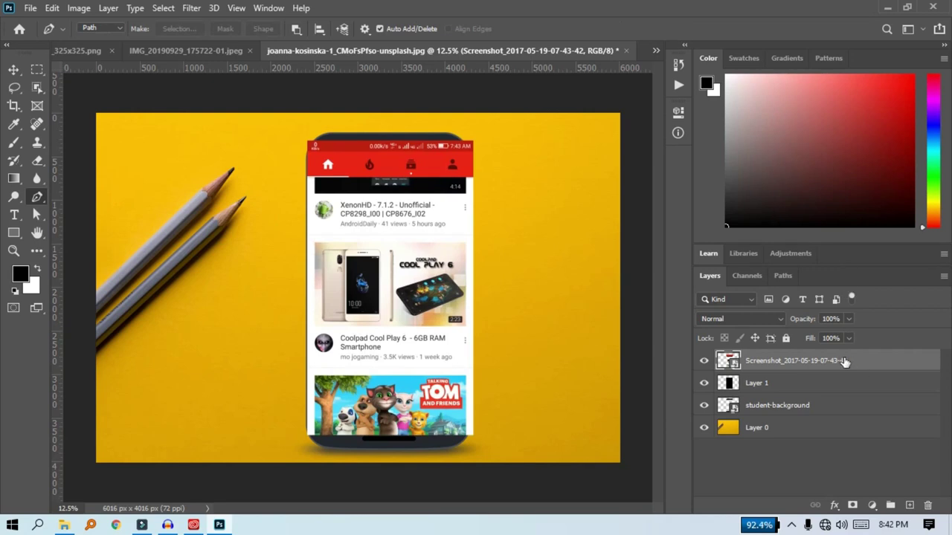
Toggle the screenshot's visibility to check it, then reselect it above black Layer 1
left_click(703, 361)
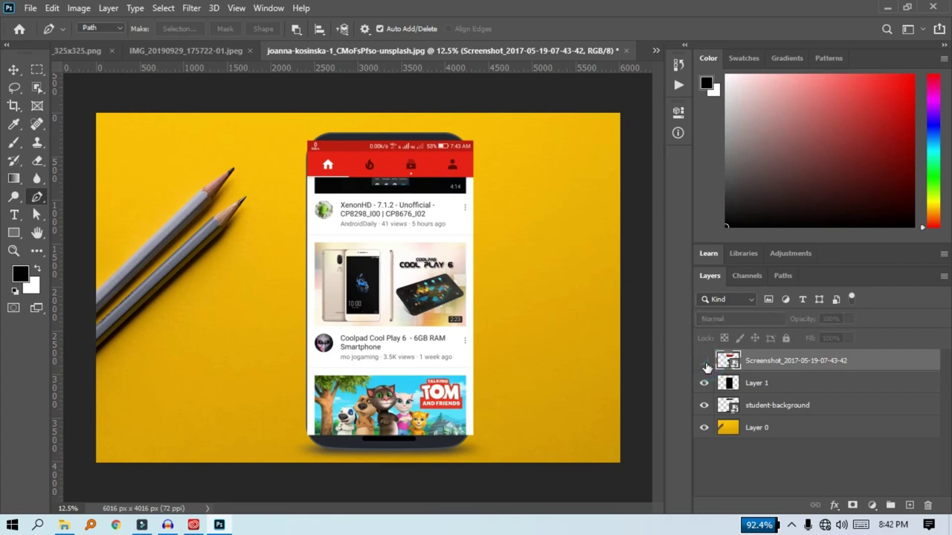
left_click(757, 384)
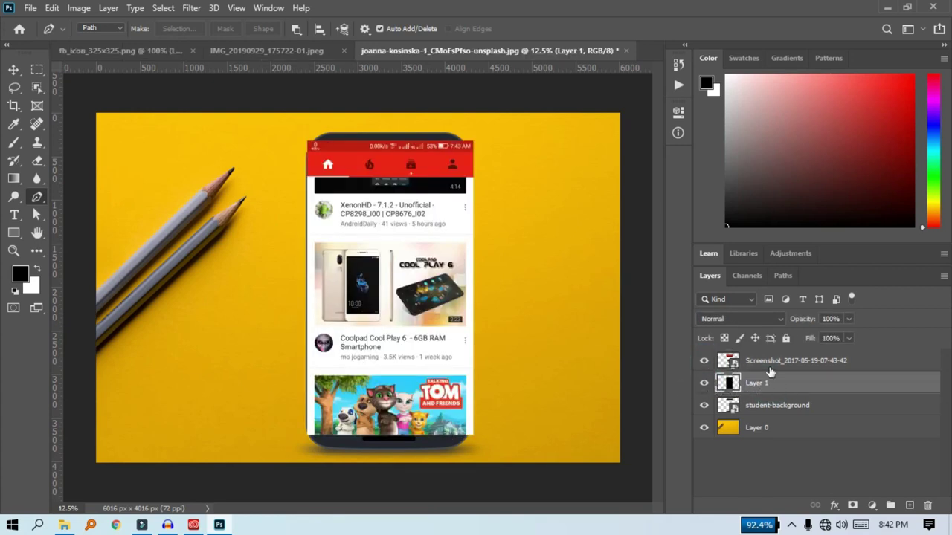
left_click(750, 364)
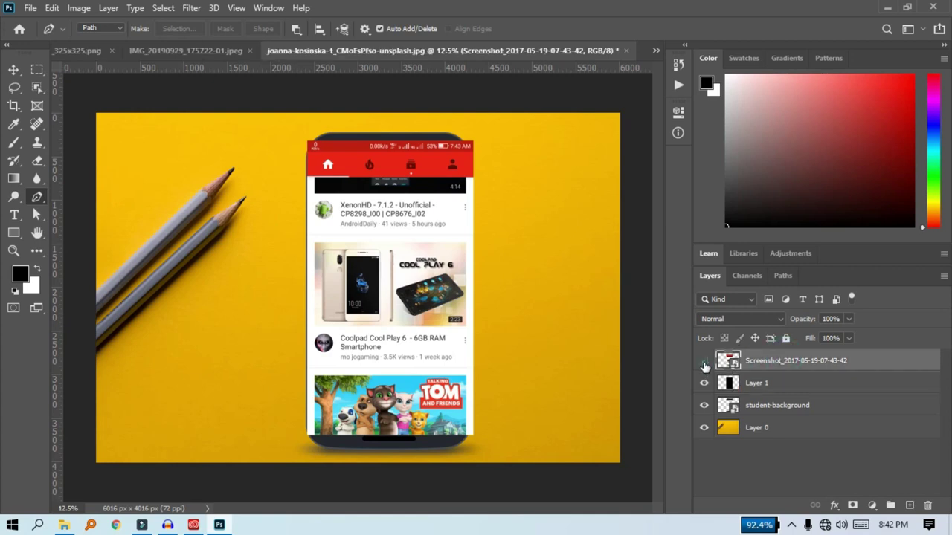
Apply Create Clipping Mask to the screenshot over black Layer 1, zooming in to check its edges
left_click(704, 362)
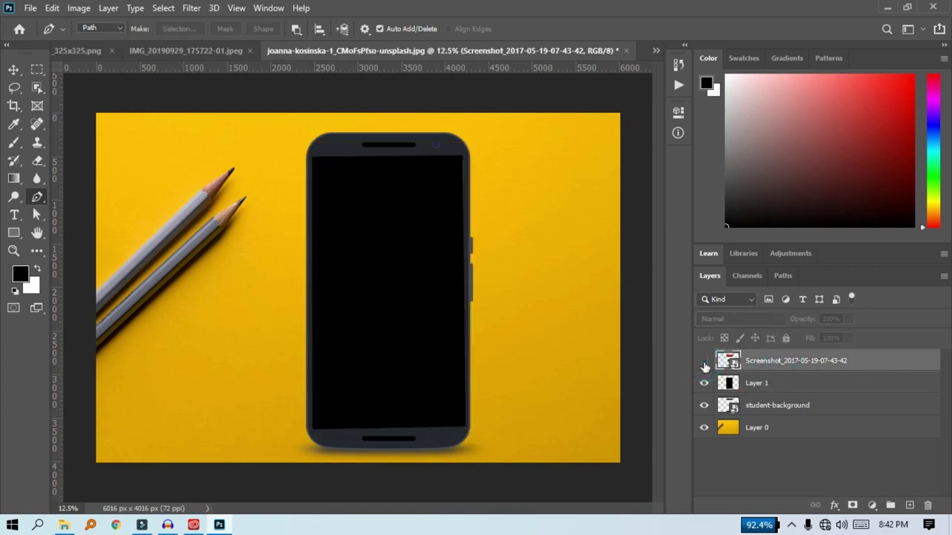
left_click(704, 362)
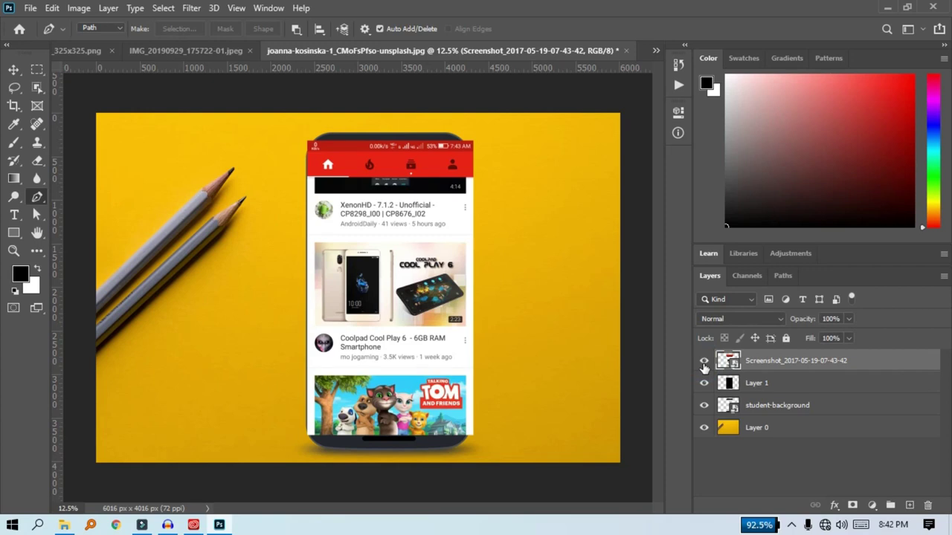
right_click(803, 364)
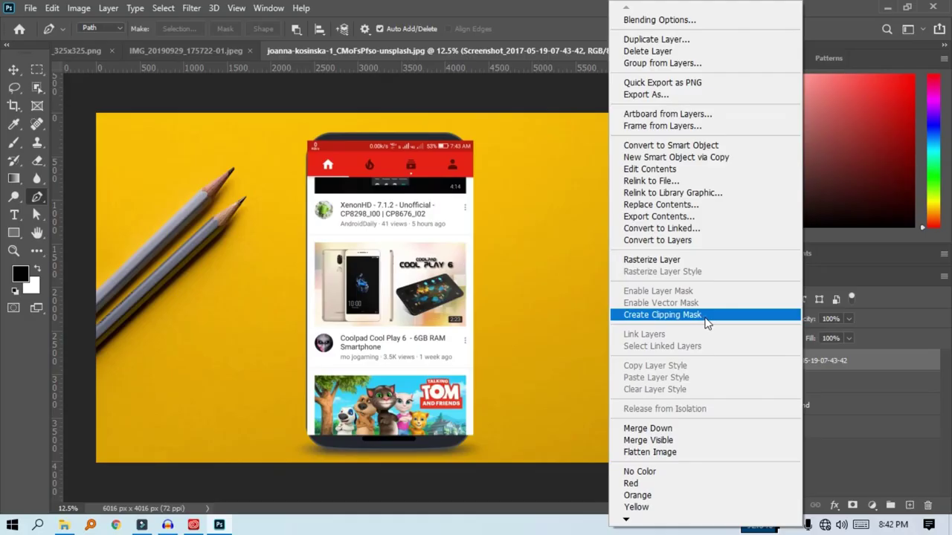
left_click(704, 316)
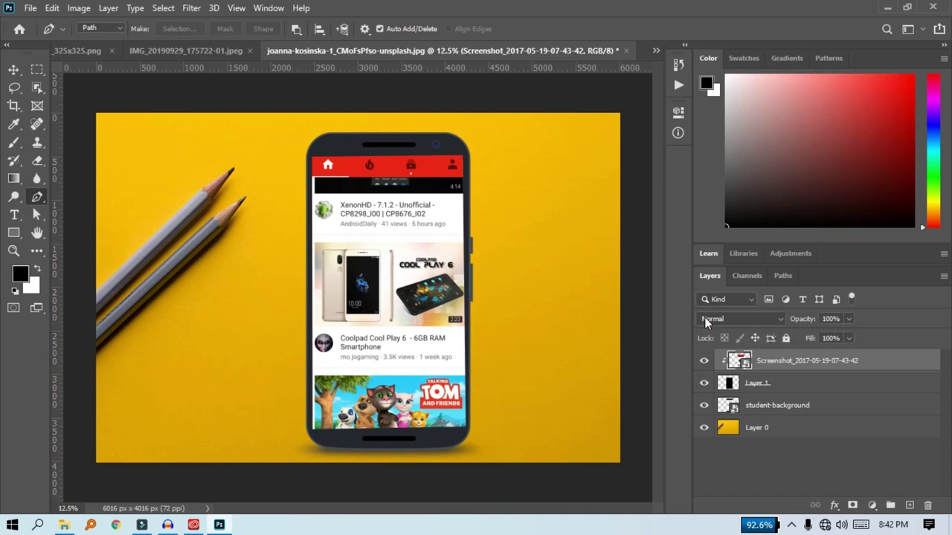
key("ctrl+plus")
key("ctrl+plus")
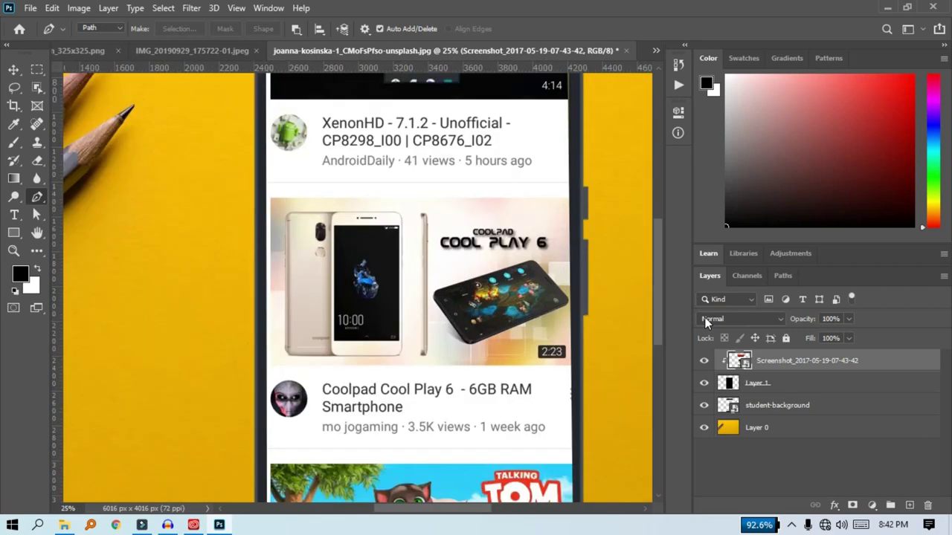
scroll(702, 317, "down", 3)
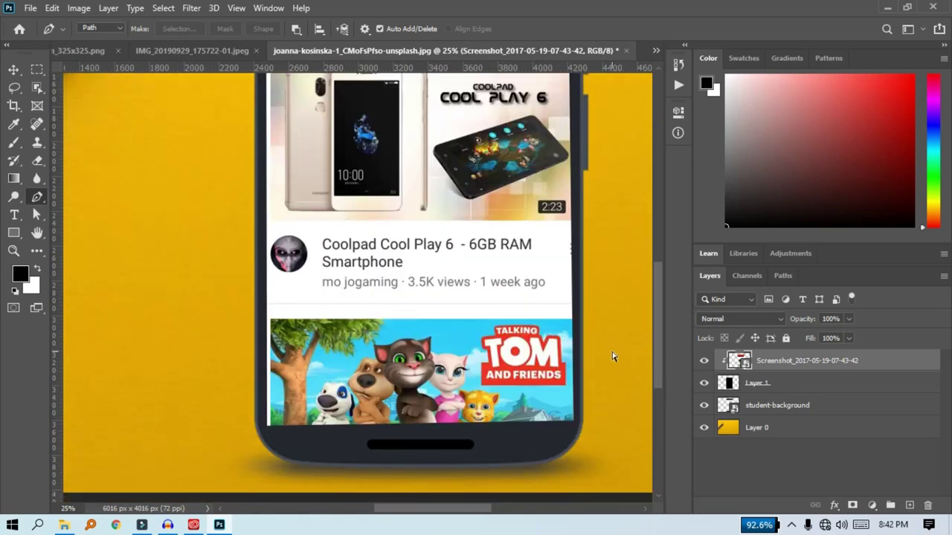
key("ctrl+minus")
key("ctrl+minus")
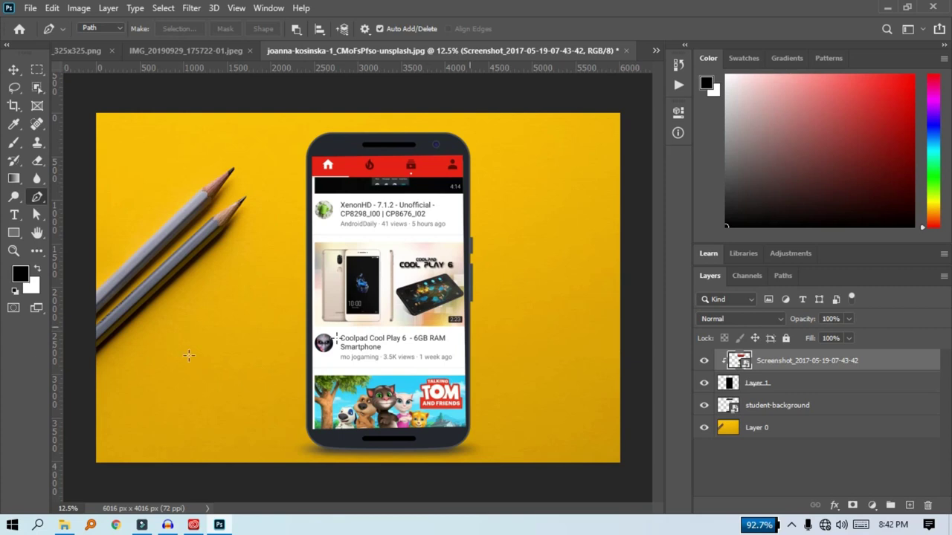
Draw a closed circular path with the Curvature Pen below the pencils, left of the phone
right_click(39, 201)
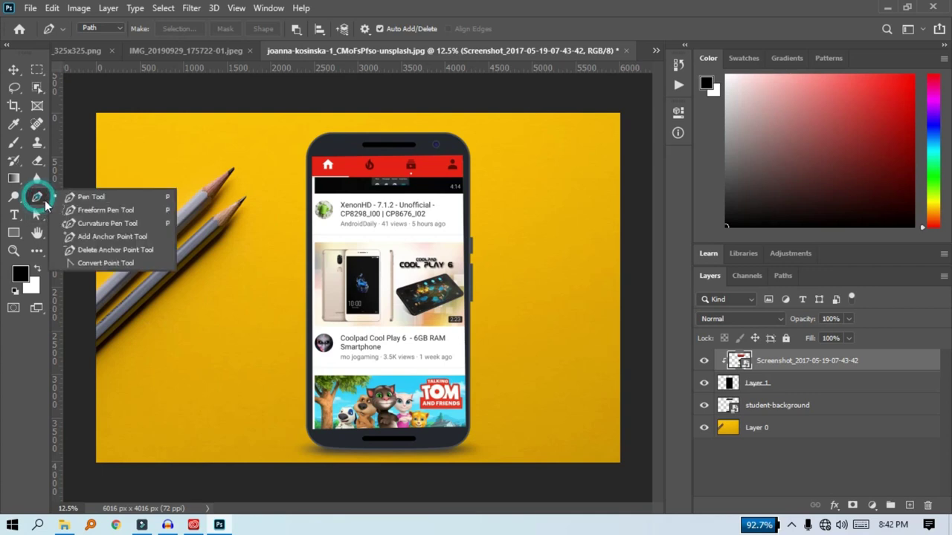
left_click(117, 221)
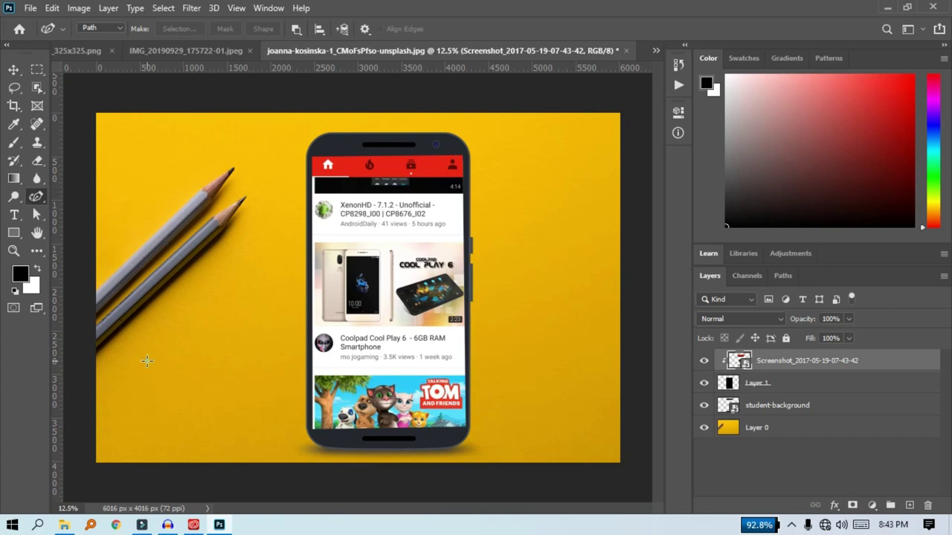
left_click(146, 361)
left_click(195, 318)
left_click(239, 364)
left_click(205, 413)
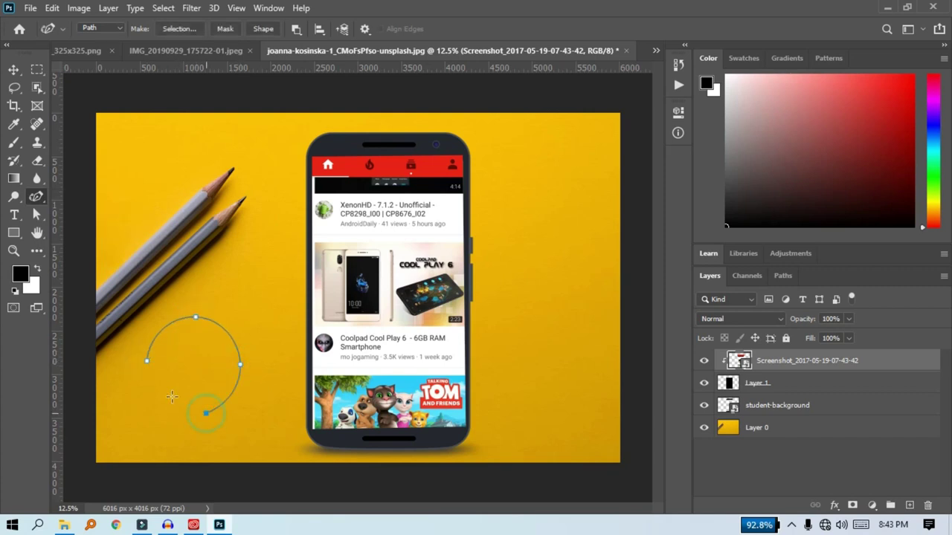
left_click(146, 361)
Turn the path into a selection and fill it with black on a new Layer 2
key("ctrl+Return")
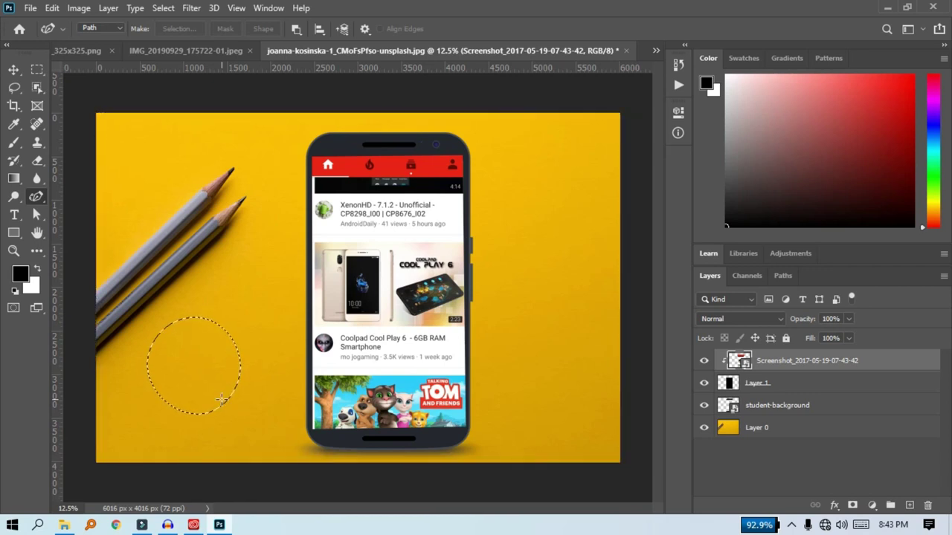
left_click(911, 505)
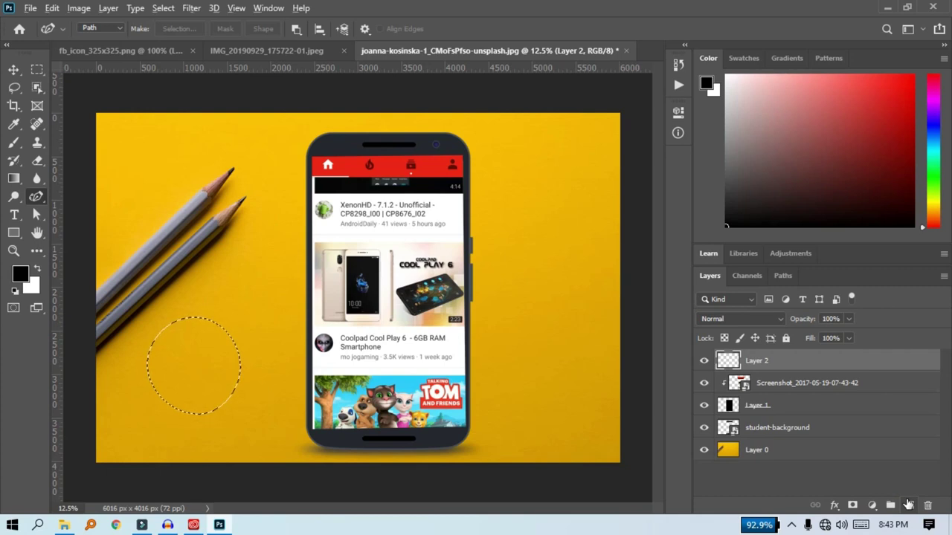
key("alt+BackSpace")
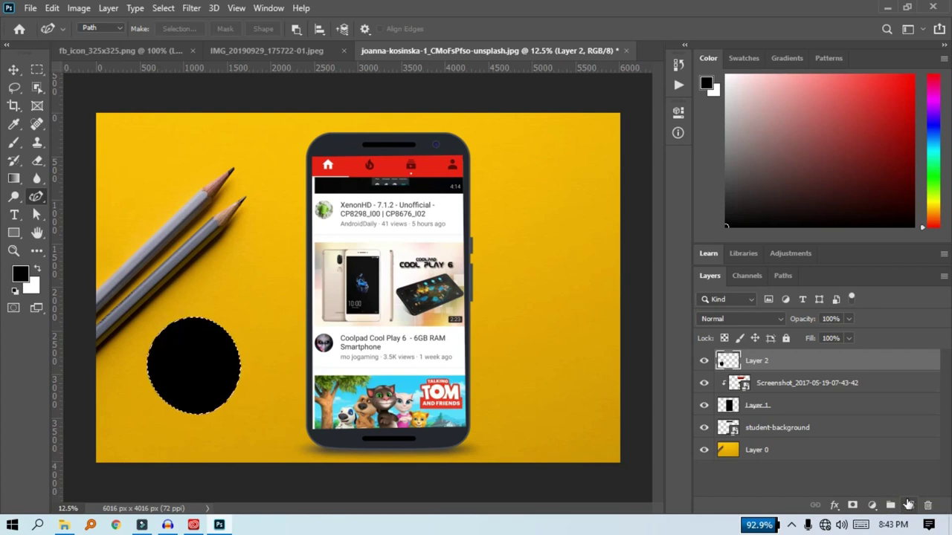
key("ctrl+d")
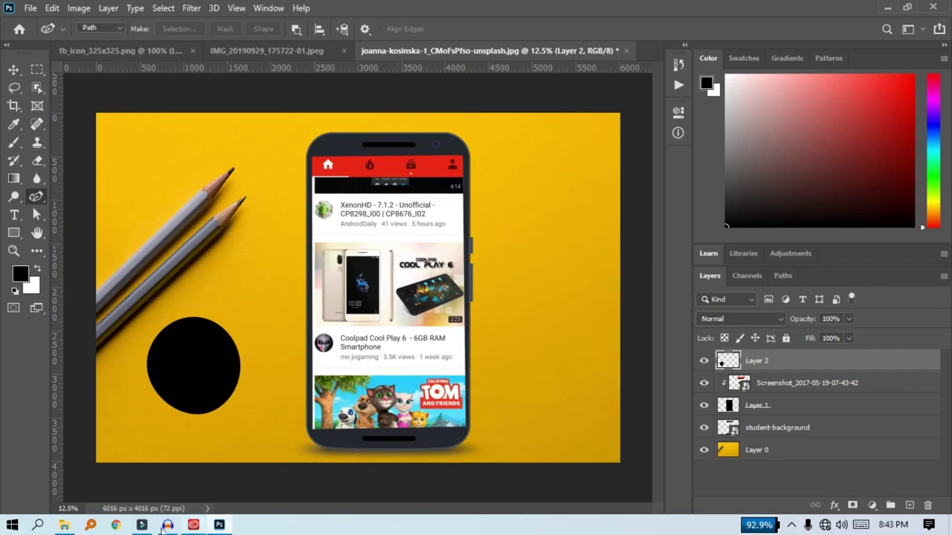
left_click(64, 525)
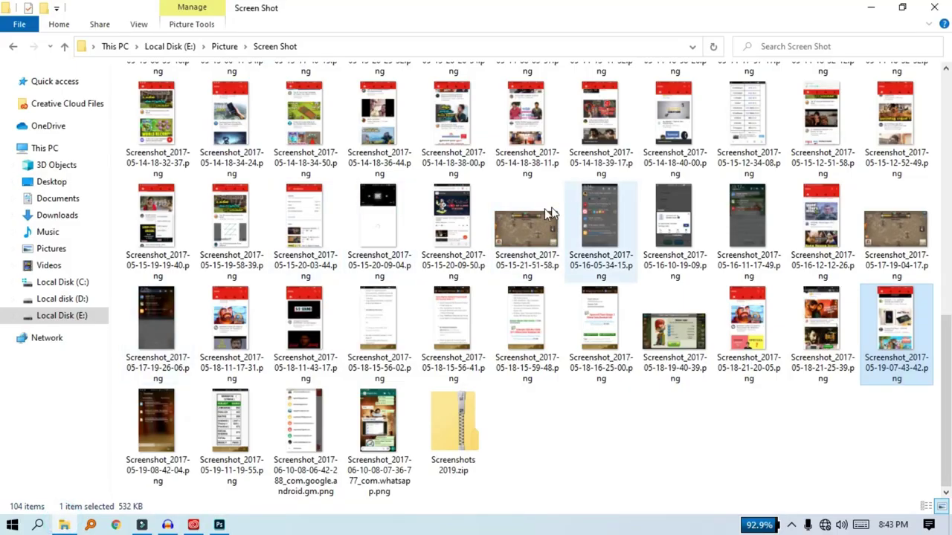
mouse_move(543, 211)
left_mouse_down()
mouse_move(504, 269)
mouse_move(264, 473)
mouse_move(229, 294)
left_mouse_up()
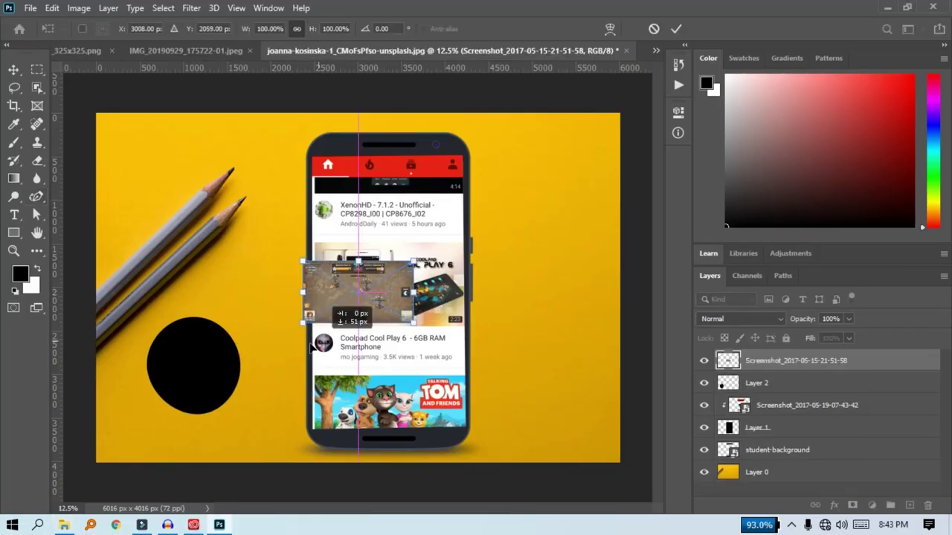
Move the game screenshot onto the black circle and commit it scaled to about 158.46%
mouse_move(348, 315)
left_mouse_down()
mouse_move(262, 361)
mouse_move(214, 354)
left_mouse_up()
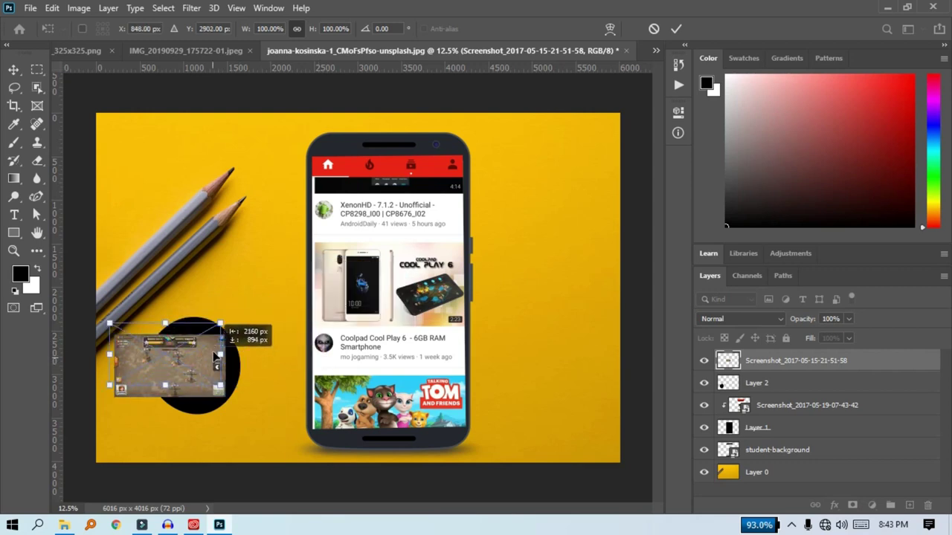
left_click_drag(215, 353, 222, 347)
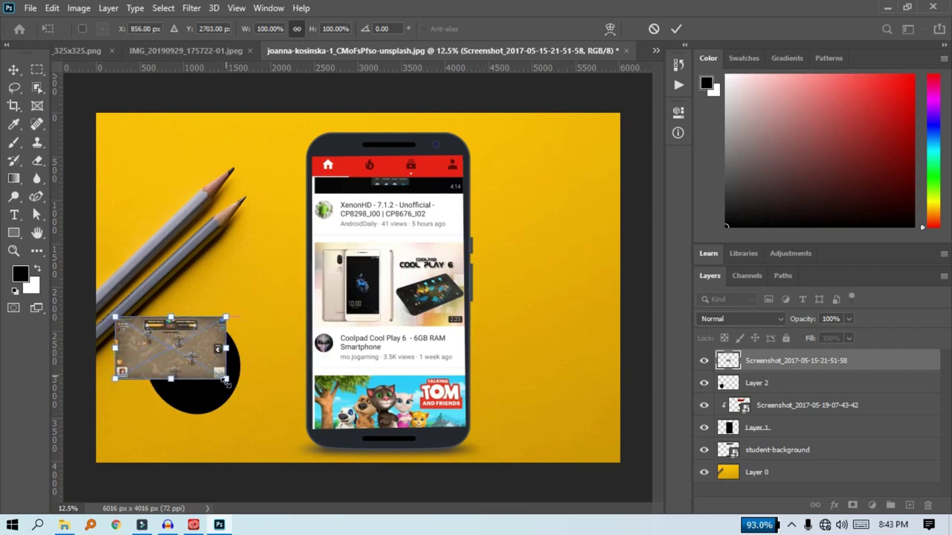
left_click_drag(238, 396, 279, 439)
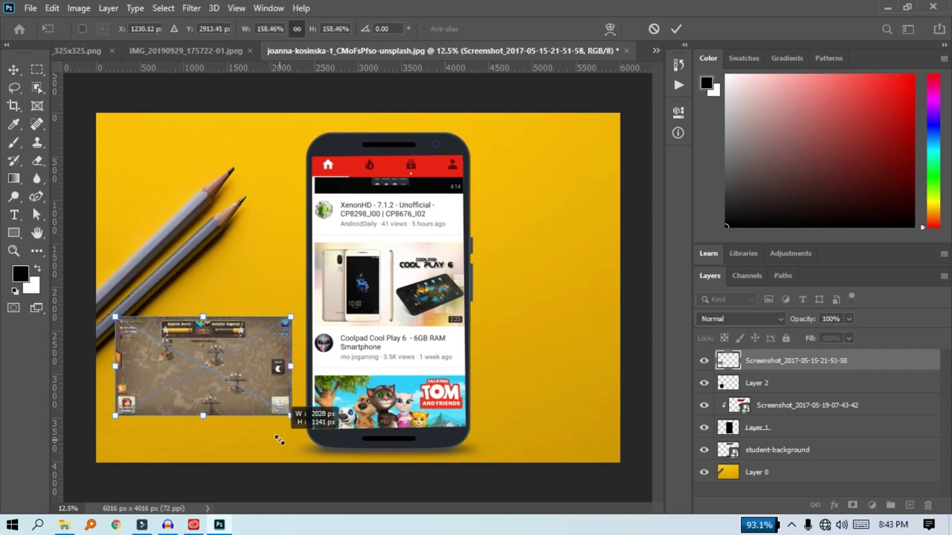
key("p")
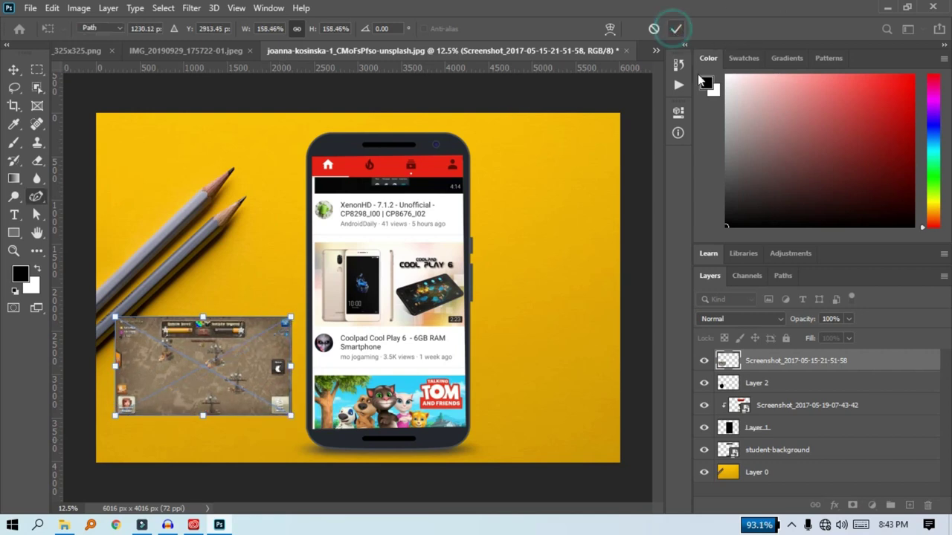
key("Return")
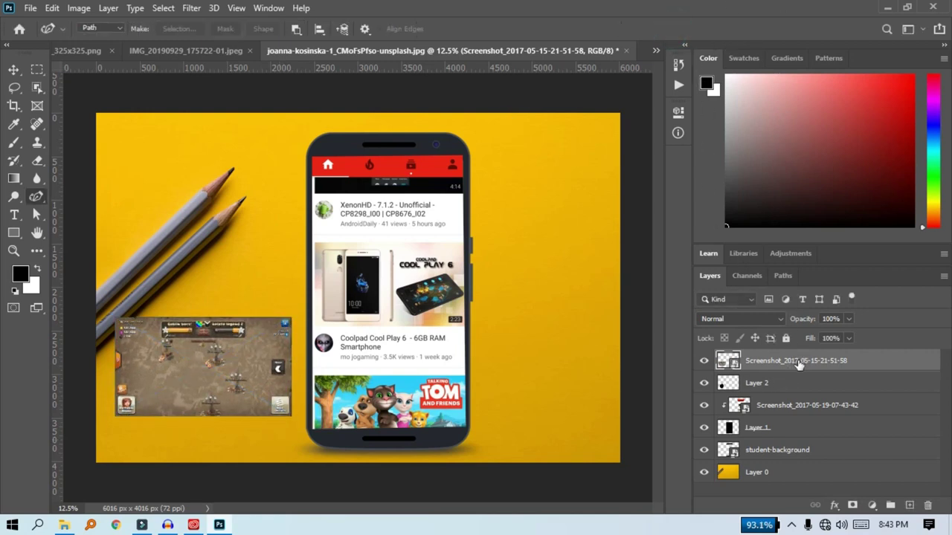
Reorder the layers so the game screenshot sits directly above the Layer 2 circle
left_click(704, 383)
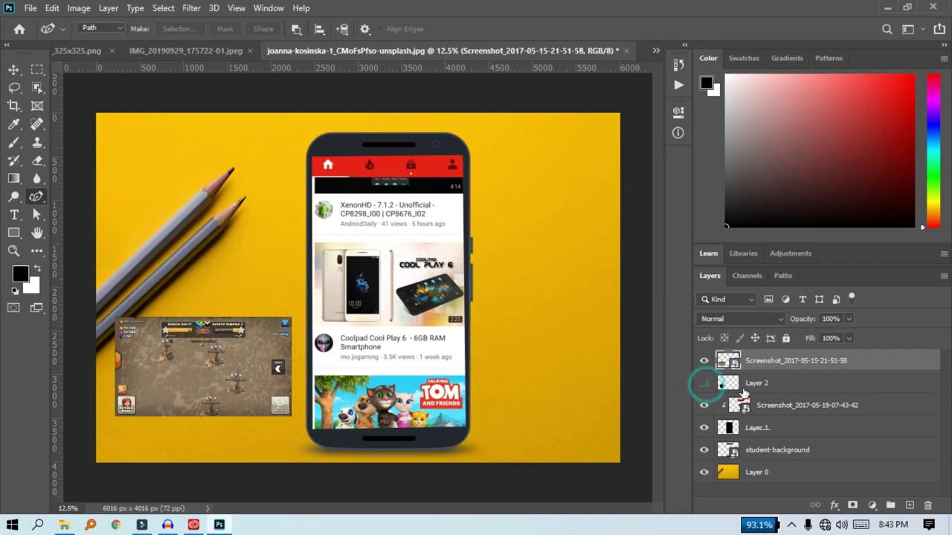
left_click(710, 388)
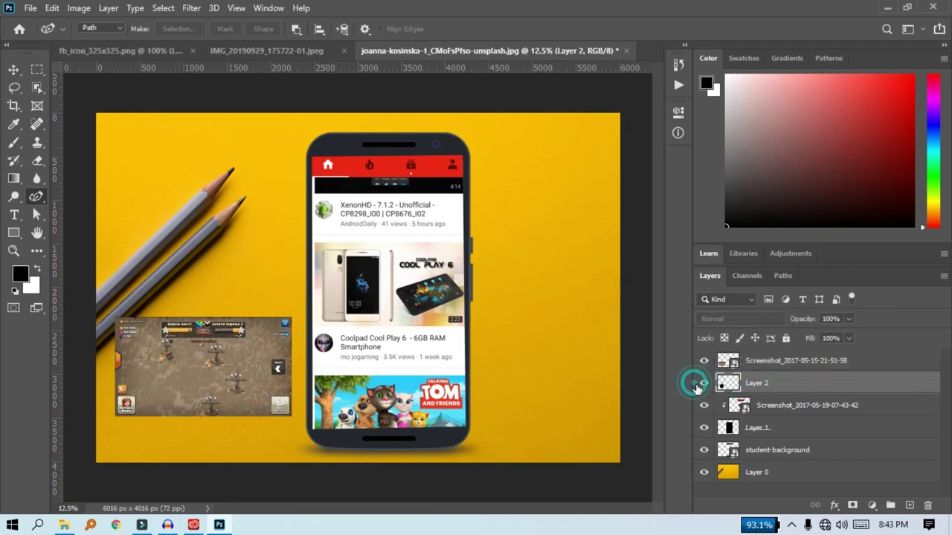
left_click(704, 383)
left_click(780, 364)
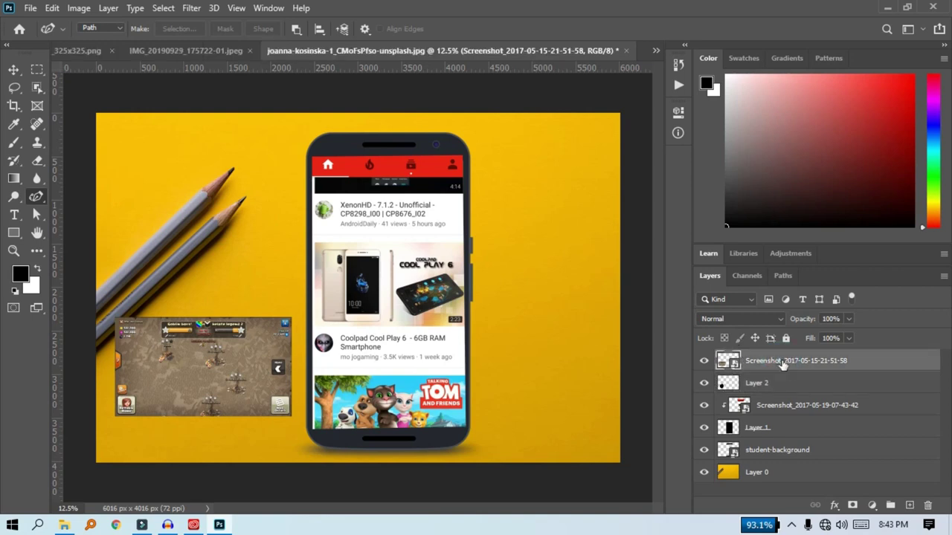
left_click_drag(790, 360, 781, 391)
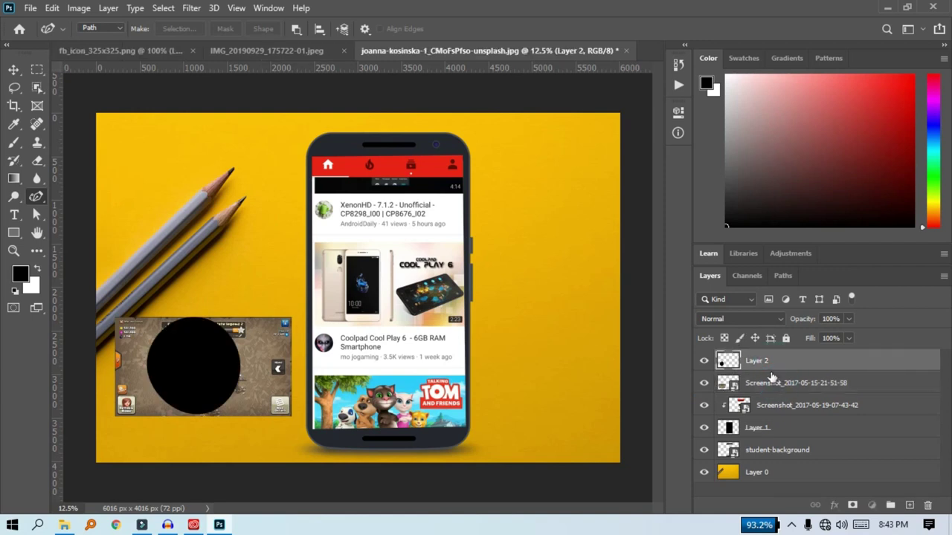
left_click(766, 364)
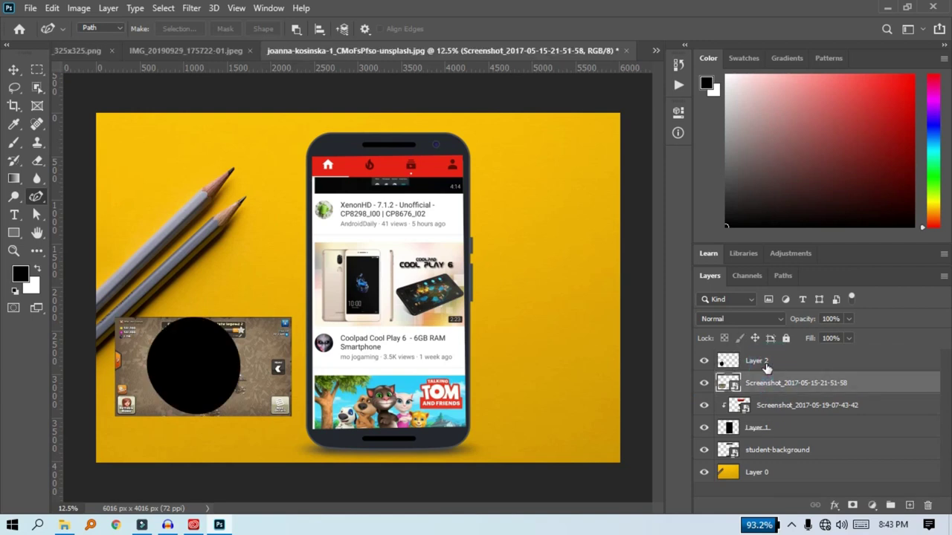
right_click(766, 363)
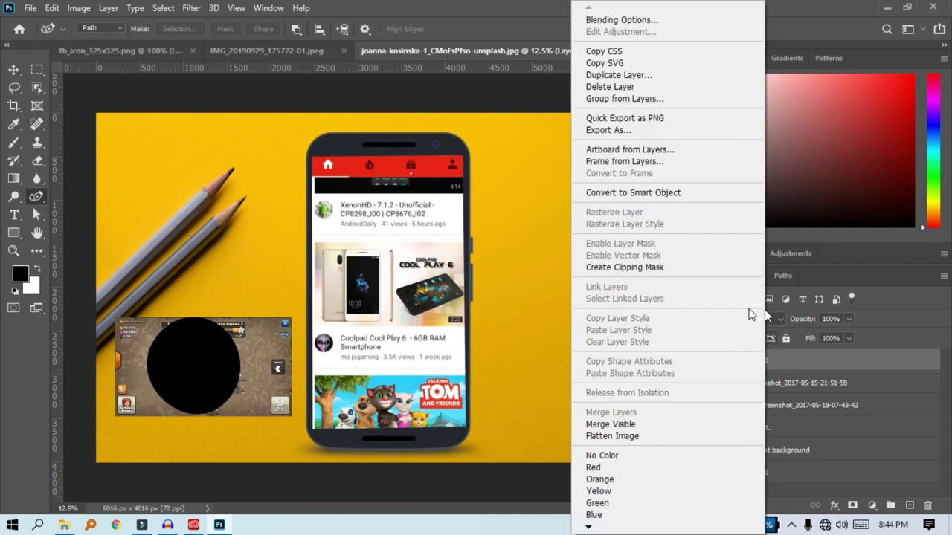
left_click(664, 269)
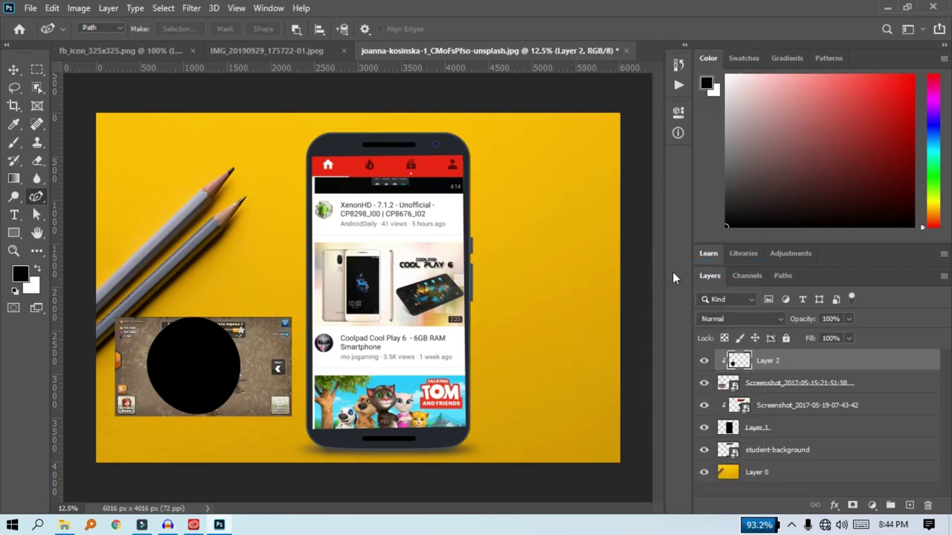
left_click_drag(802, 361, 803, 383)
right_click(806, 373)
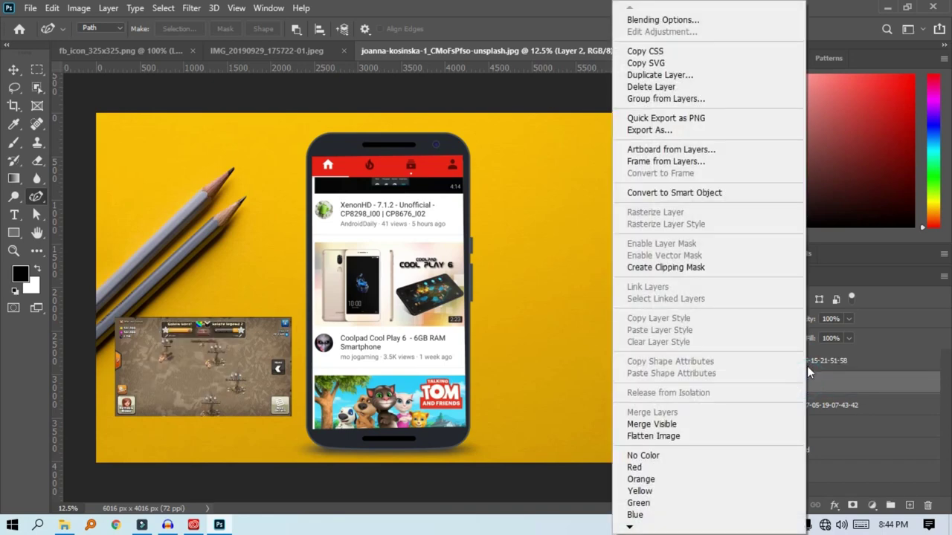
left_click(849, 365)
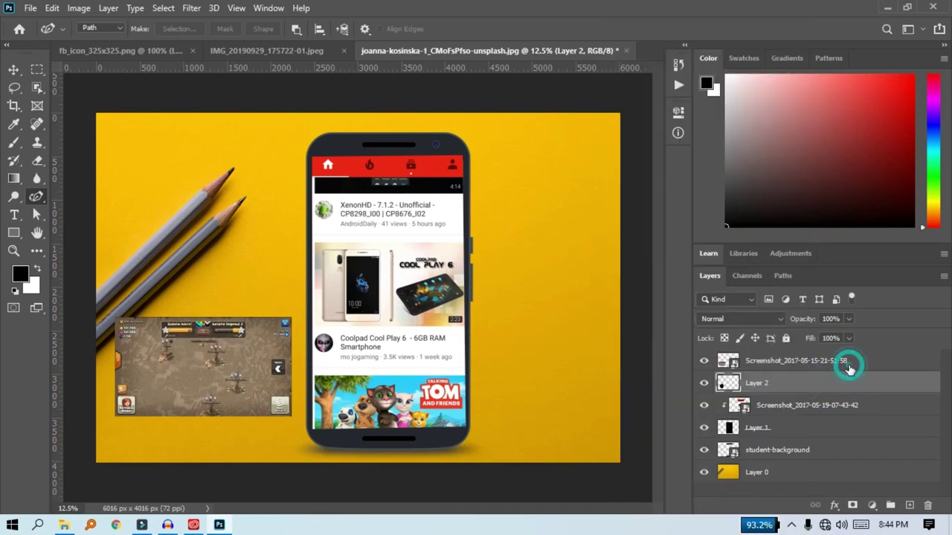
Apply Create Clipping Mask to the game screenshot layer over Layer 2's black circle
left_click(755, 364)
left_click(704, 363)
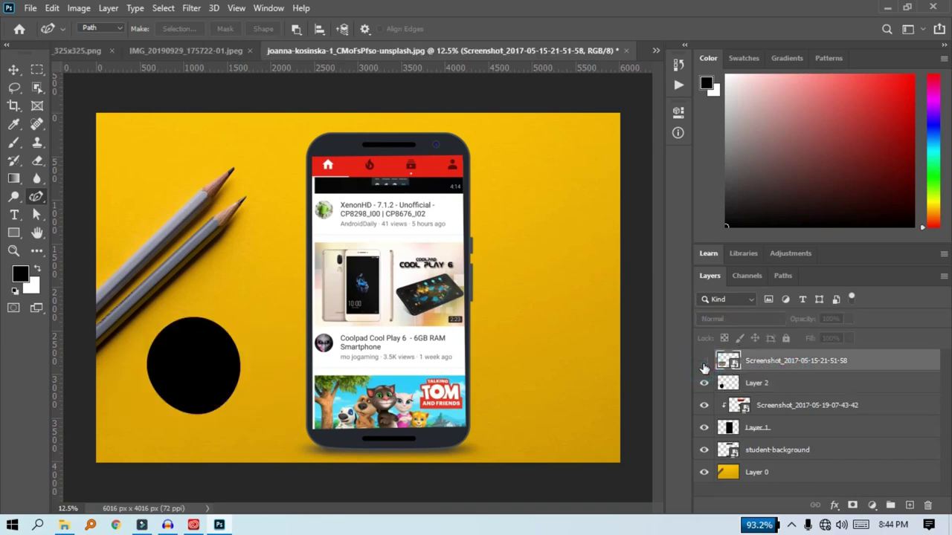
left_click(704, 362)
right_click(779, 363)
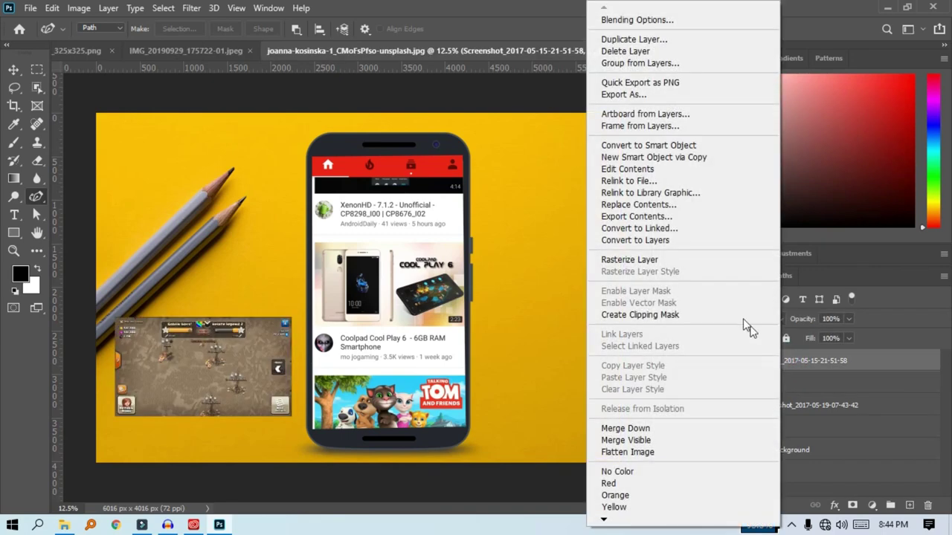
left_click(695, 315)
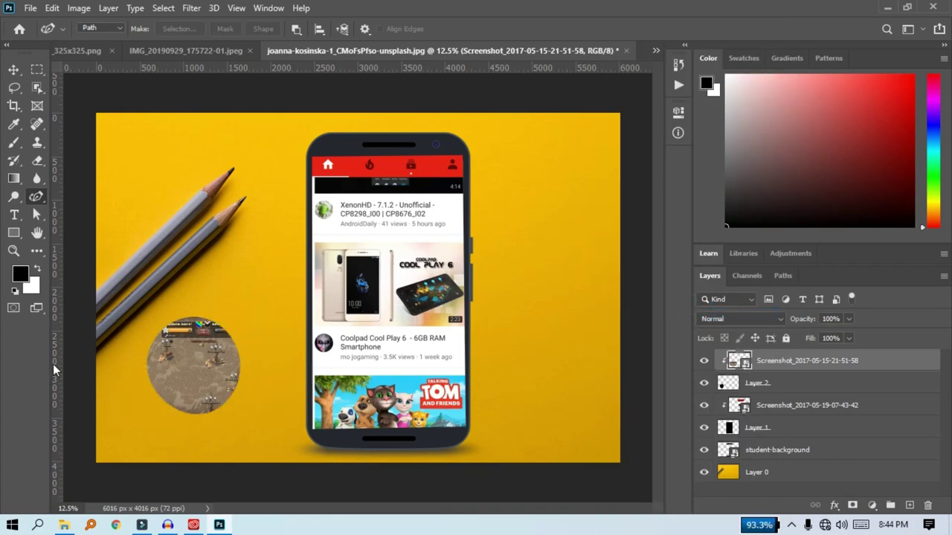
key("ctrl+plus")
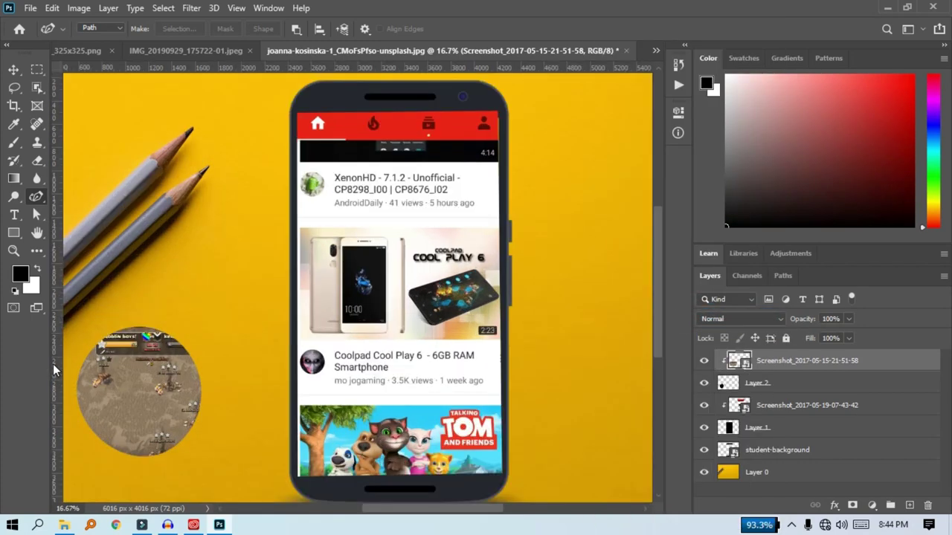
key("ctrl+plus")
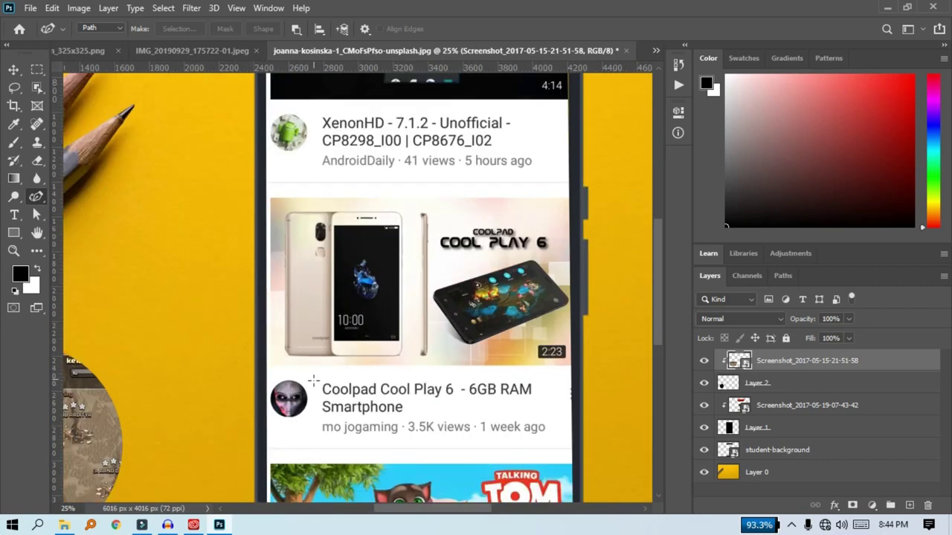
scroll(320, 402, "down", 2)
left_click_drag(417, 511, 366, 512)
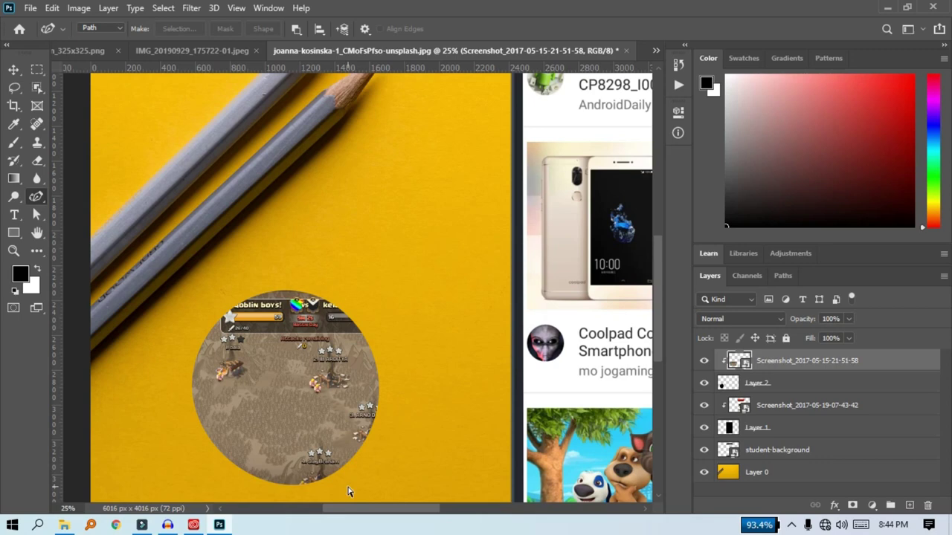
key("ctrl+minus")
key("ctrl+minus")
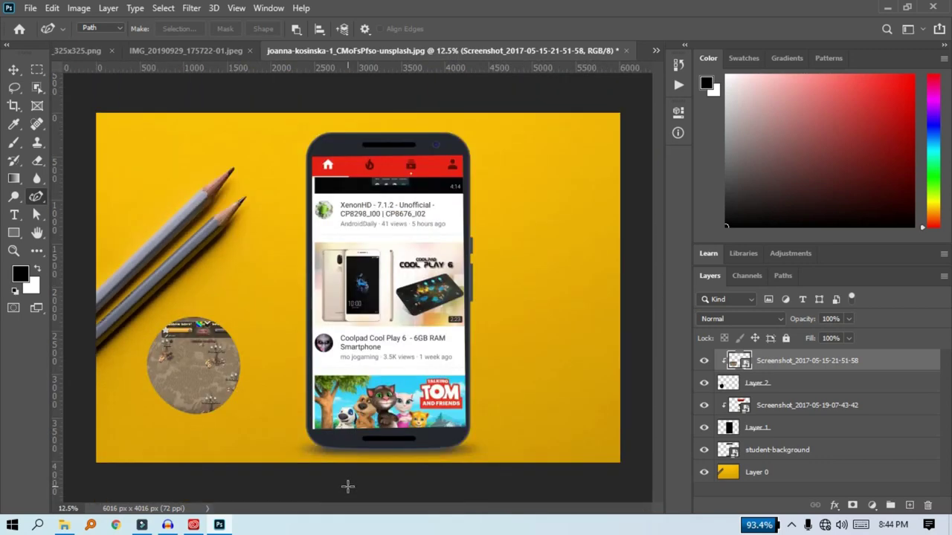